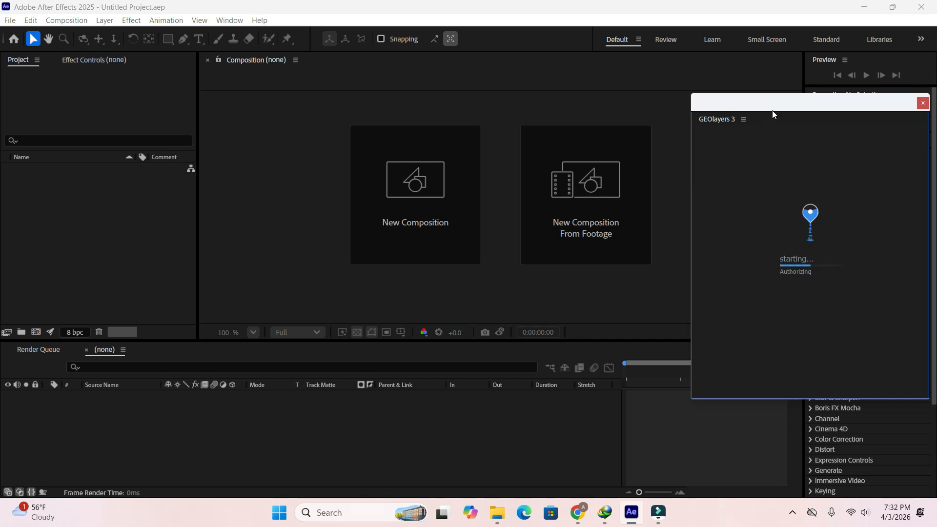
Reposition the floating GEOlayers 3 window and widen the panel column behind it.
drag(772, 113, 764, 145)
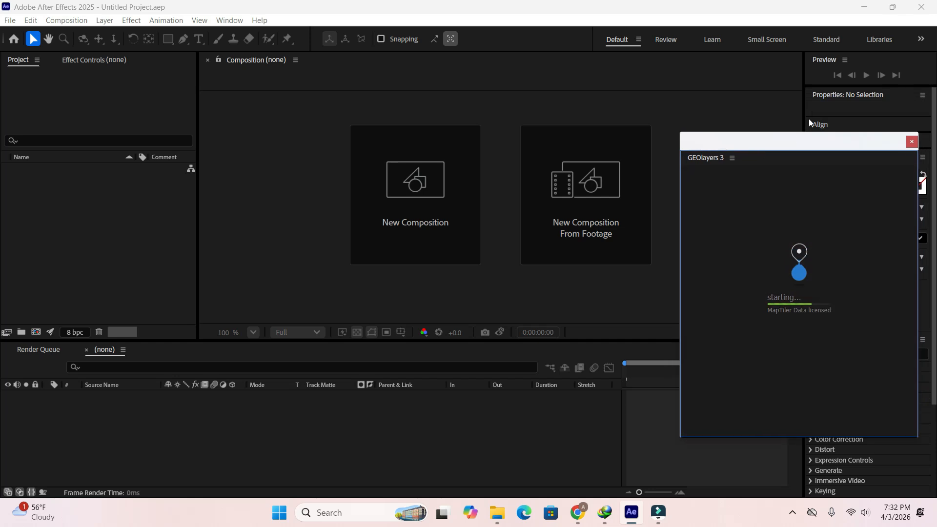
drag(805, 103, 680, 104)
drag(725, 146, 729, 104)
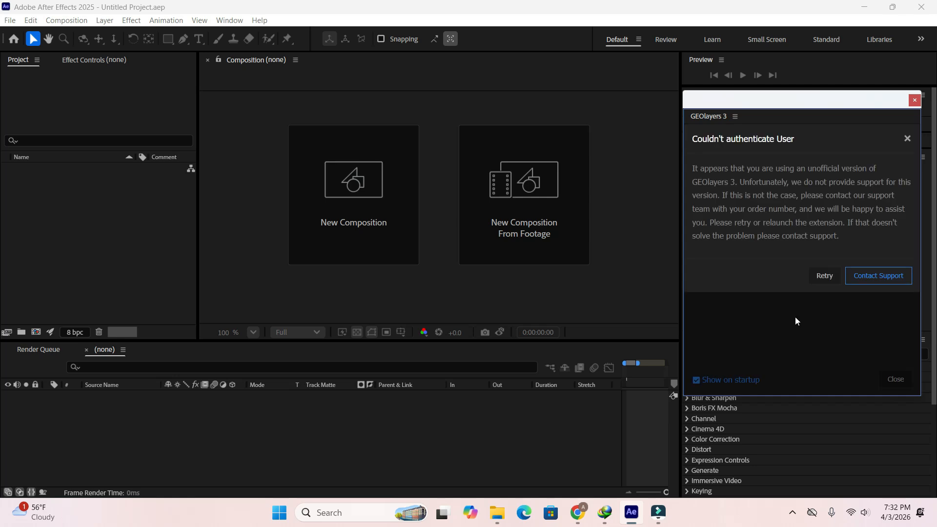
Retry the GEOlayers 3 authentication and dismiss its notice.
click(826, 276)
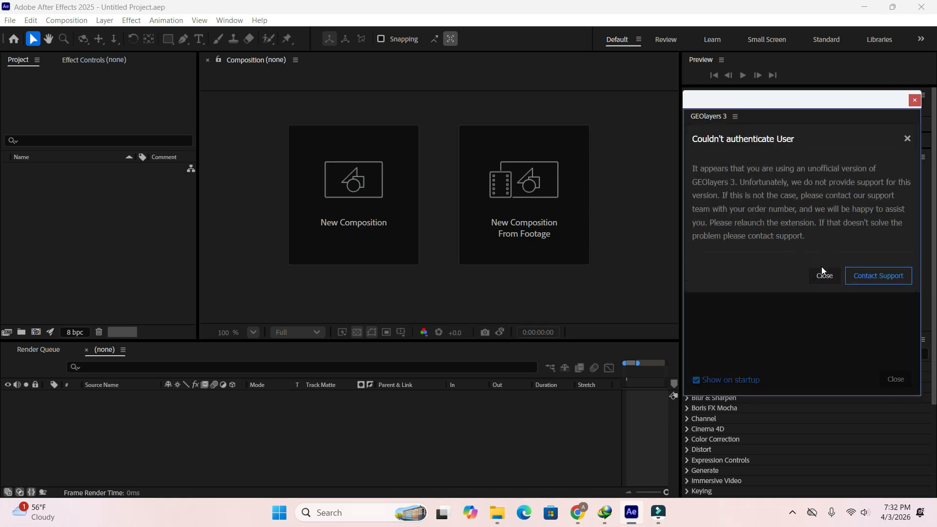
click(822, 276)
Start a new World Mapcomp with a duration of 10 seconds and continue to its map style selection.
click(726, 139)
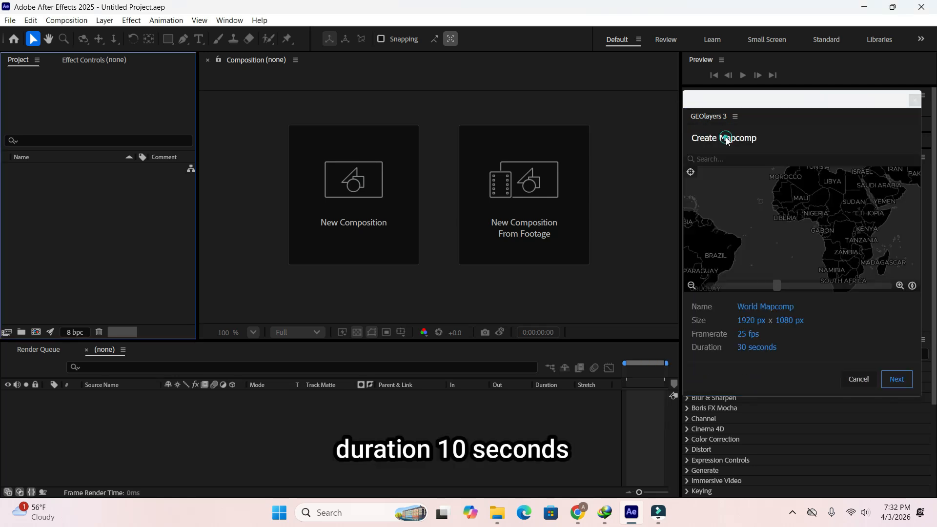
click(744, 352)
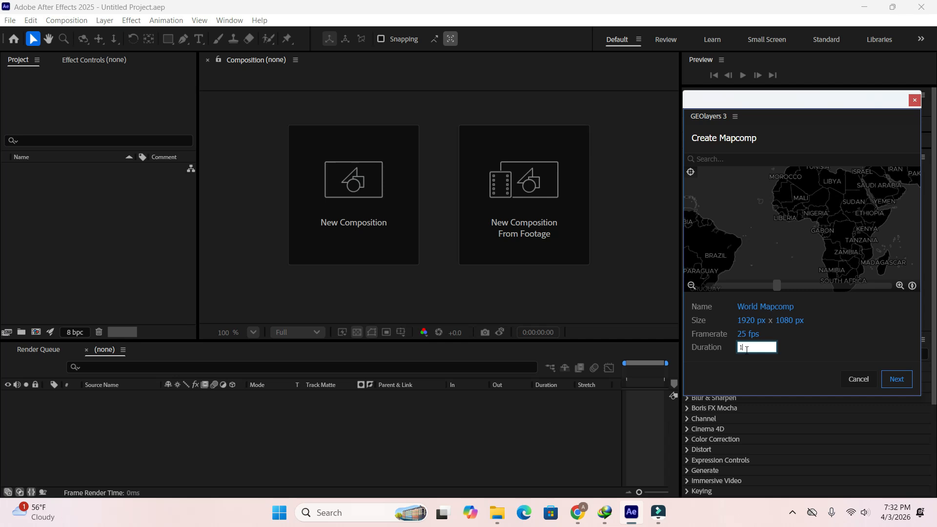
text(10)
click(823, 346)
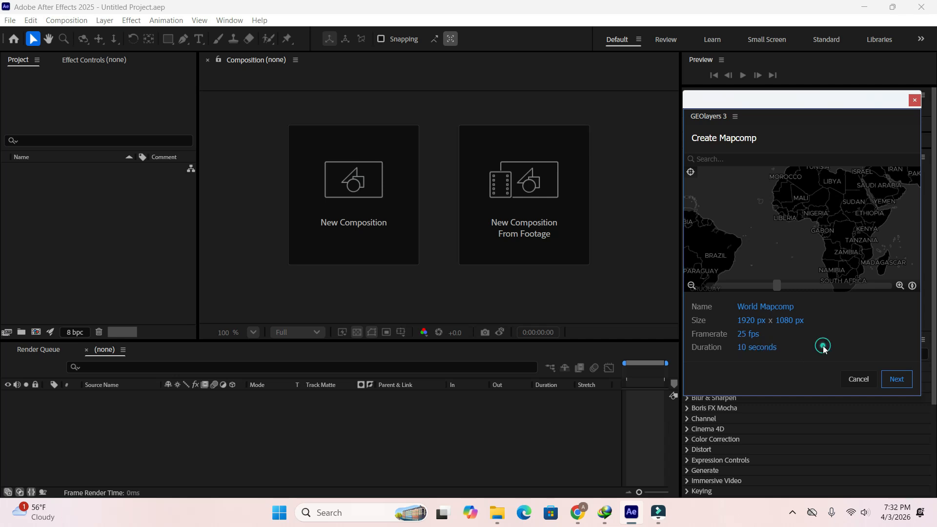
click(896, 379)
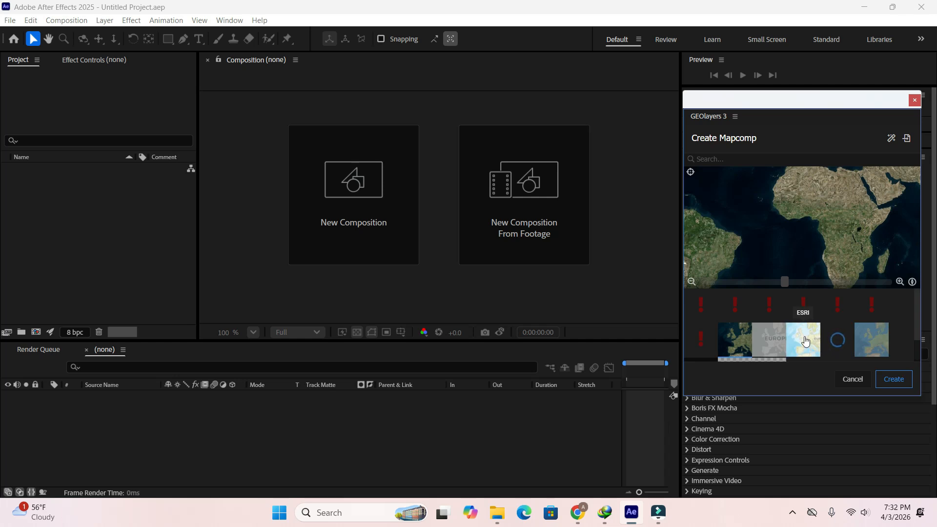
Create the mapcomp with the ESRI World Imagery map style and dismiss the mapcomp hint.
click(805, 342)
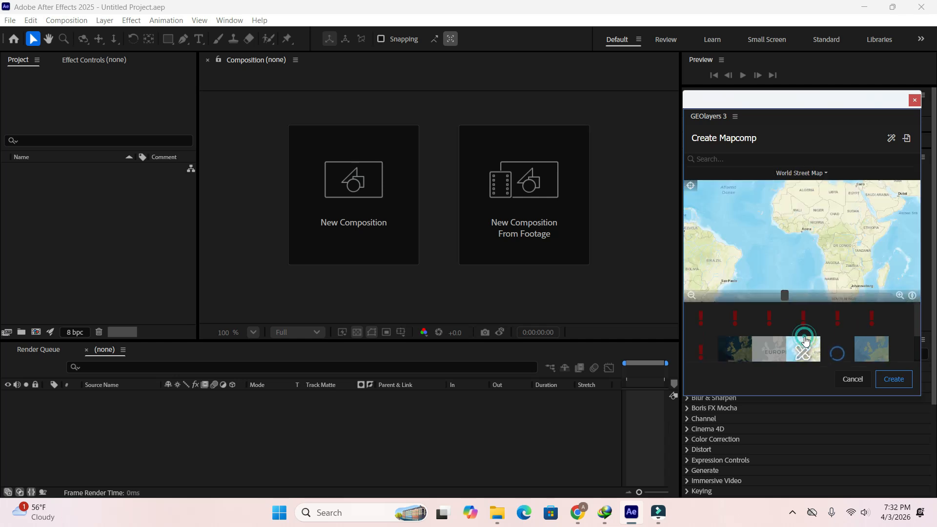
click(826, 174)
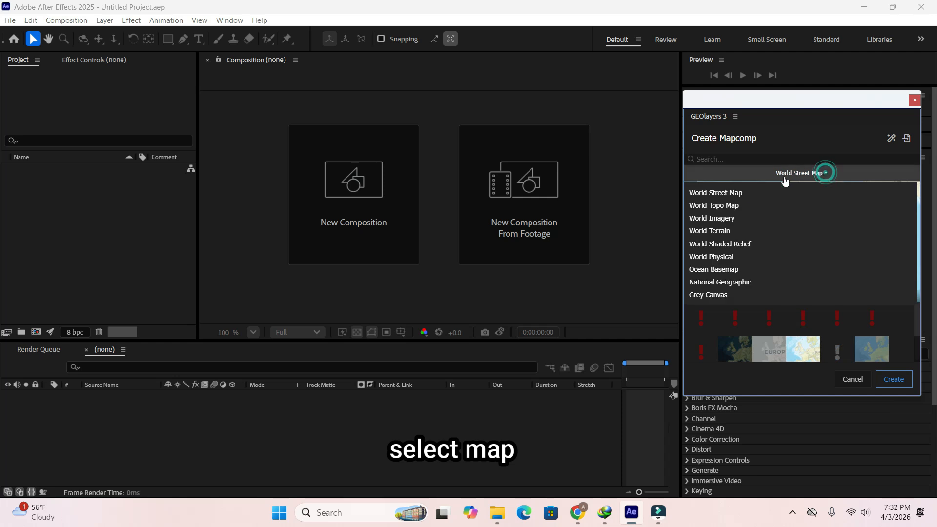
click(710, 218)
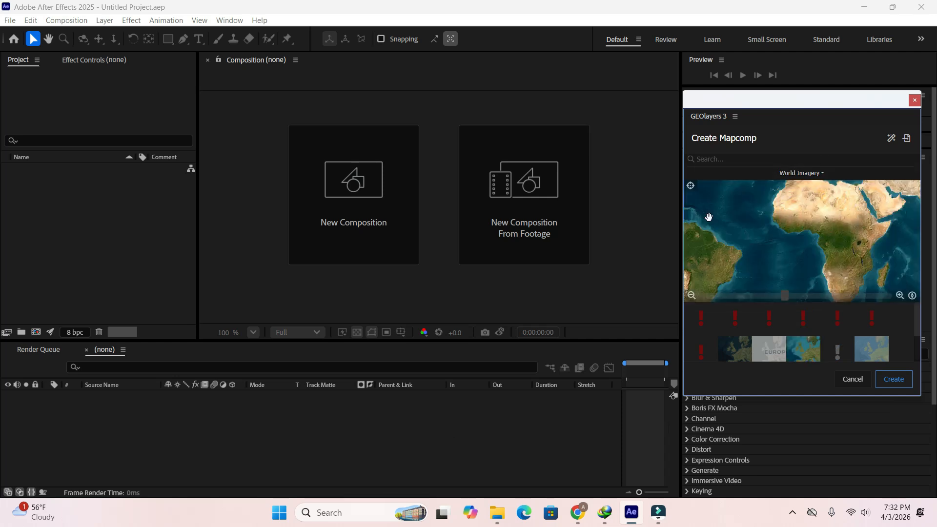
click(892, 379)
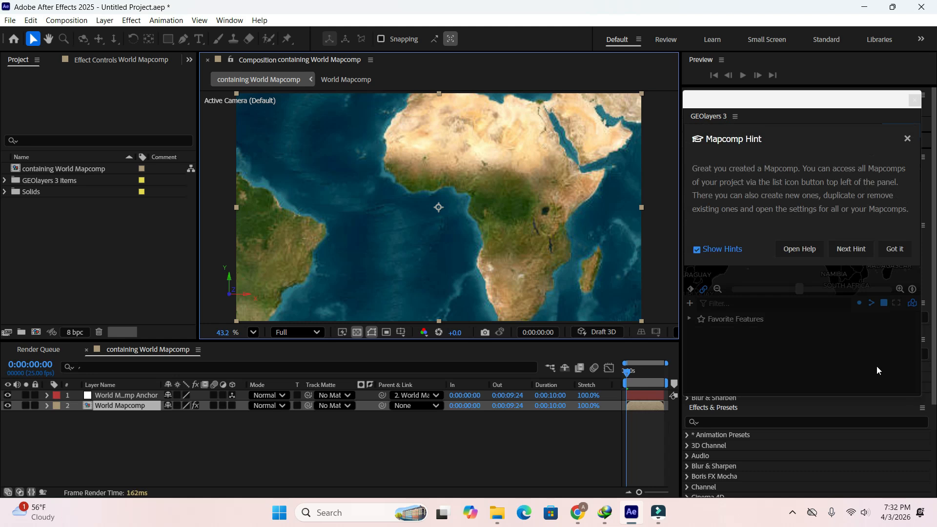
click(896, 249)
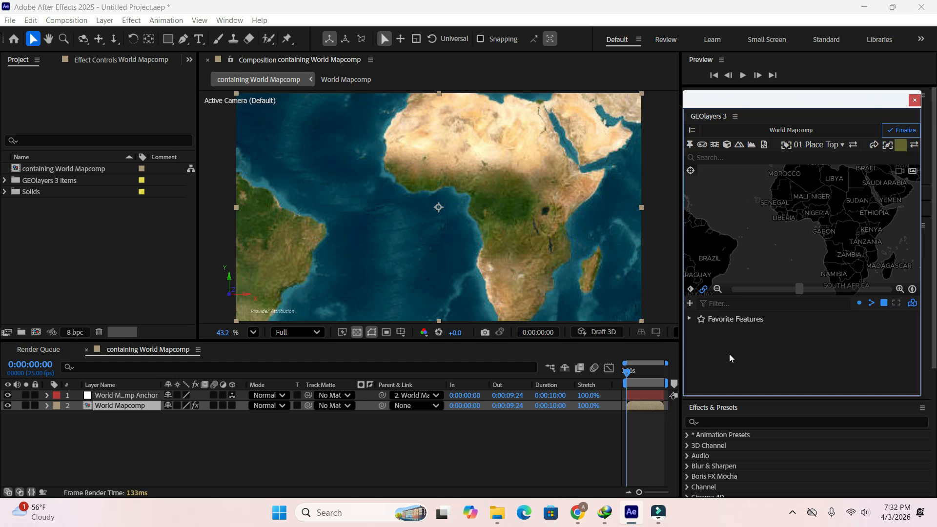
Search for Iran, add the sovereign country to the browser and draw it as a shape feature on the map.
click(718, 157)
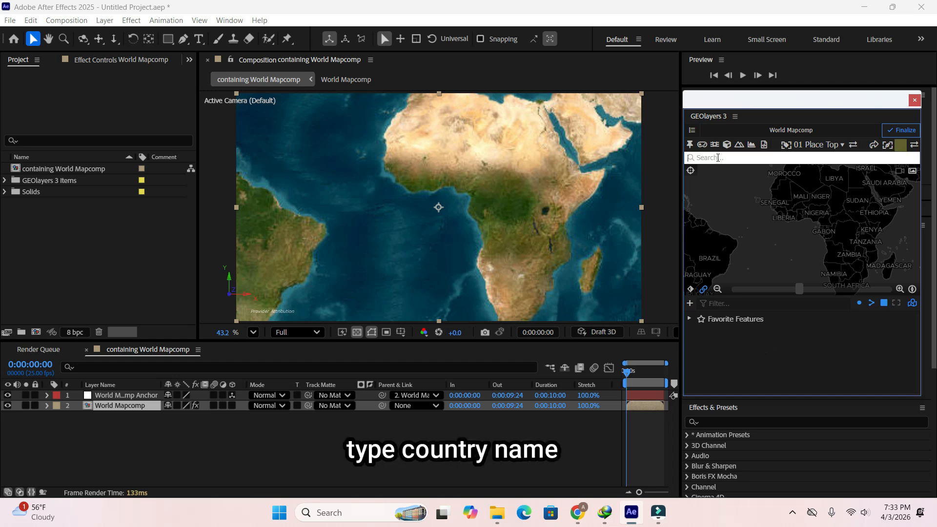
text(Iran)
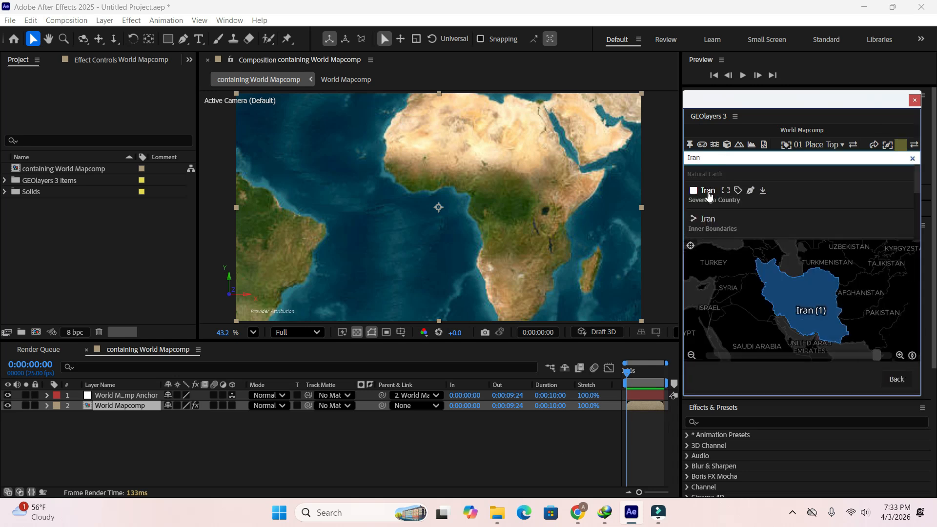
click(764, 191)
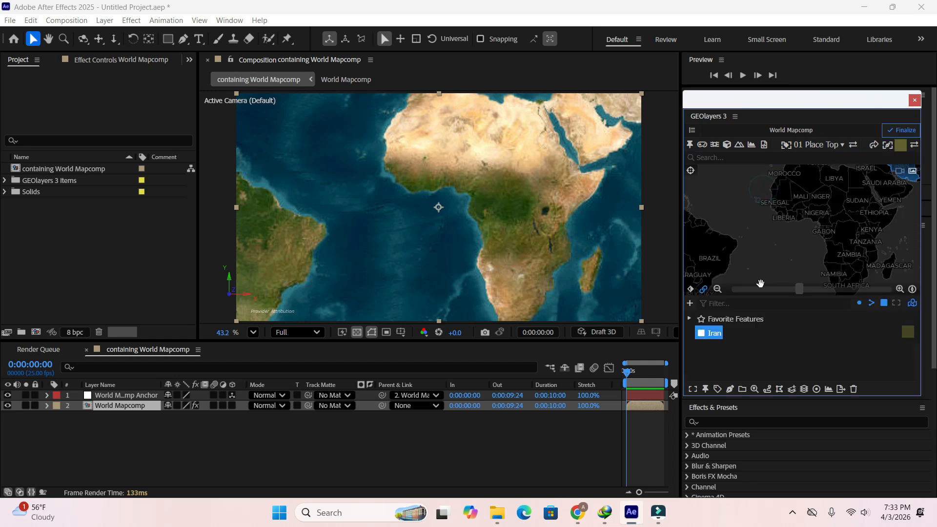
click(730, 390)
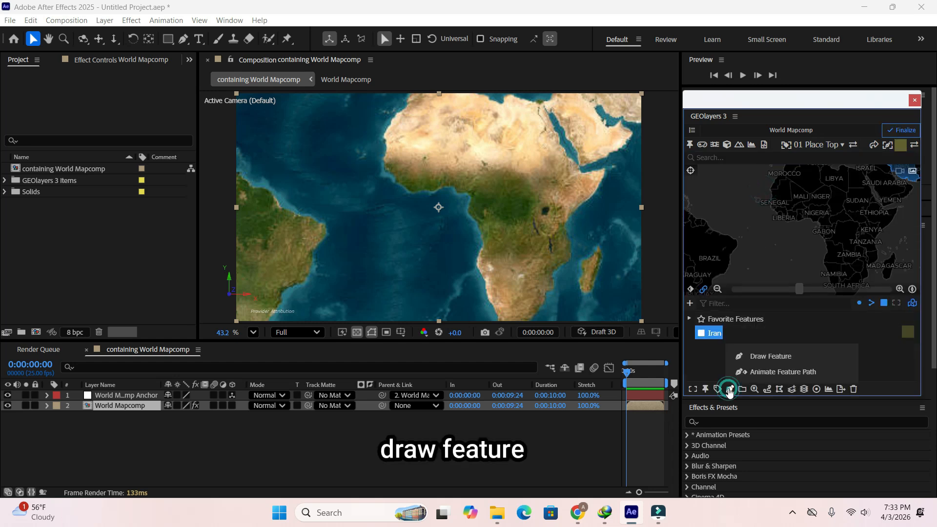
click(764, 357)
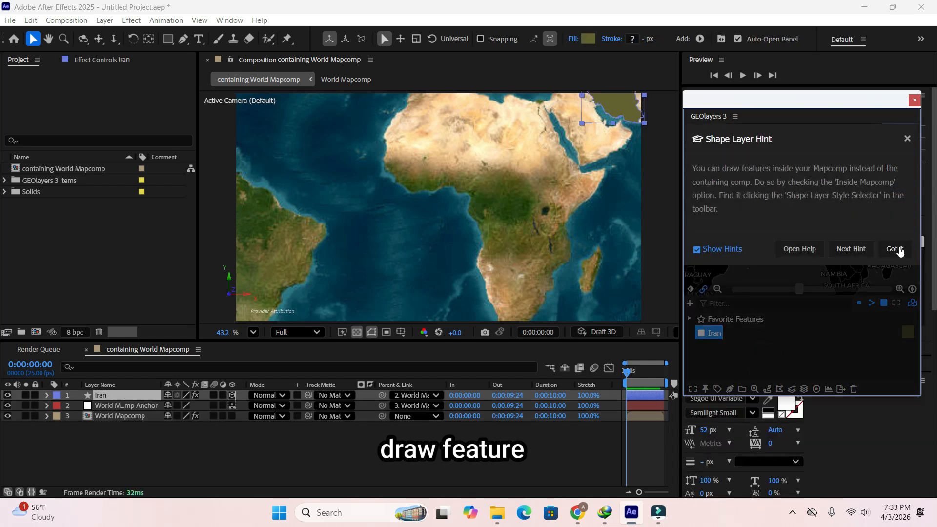
click(900, 249)
Frame the mapcomp more closely on Iran and set the composition preview resolution to Half.
drag(881, 205, 818, 233)
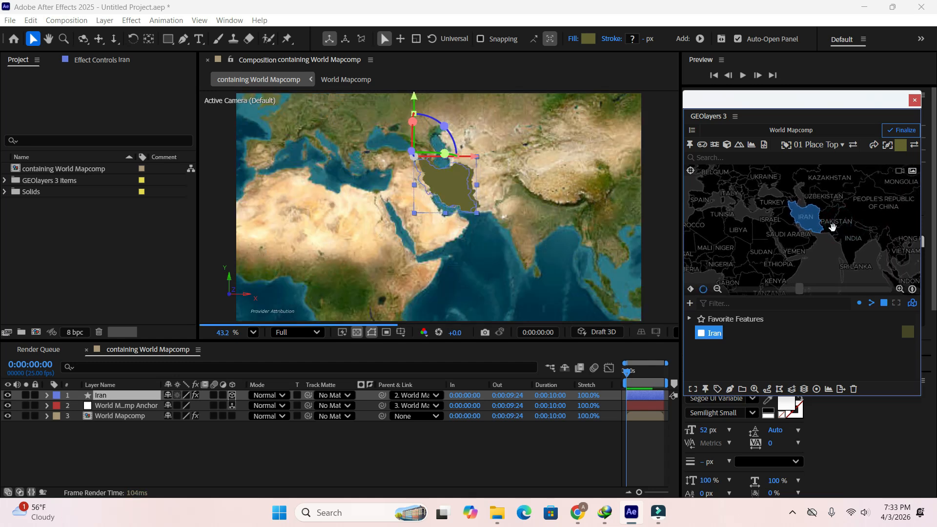
scroll(833, 232, up, 2)
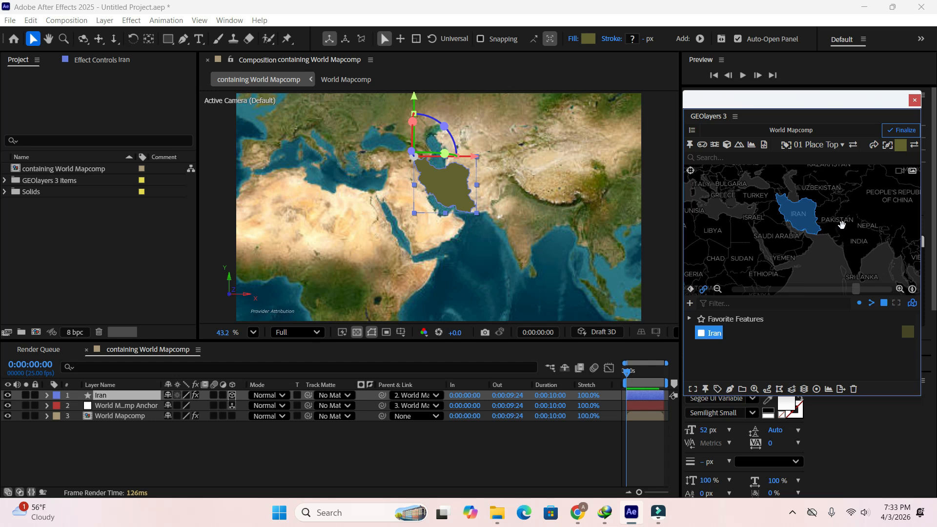
scroll(842, 225, up, 3)
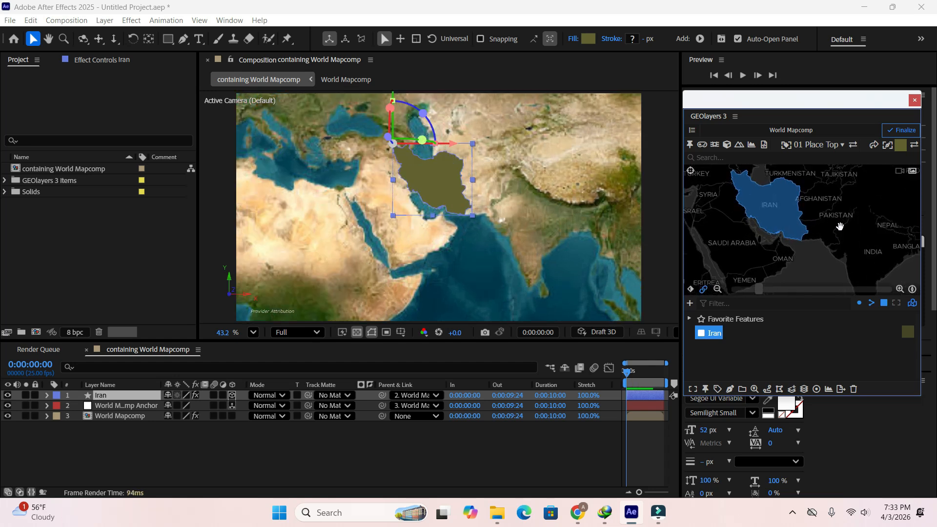
drag(839, 226, 853, 234)
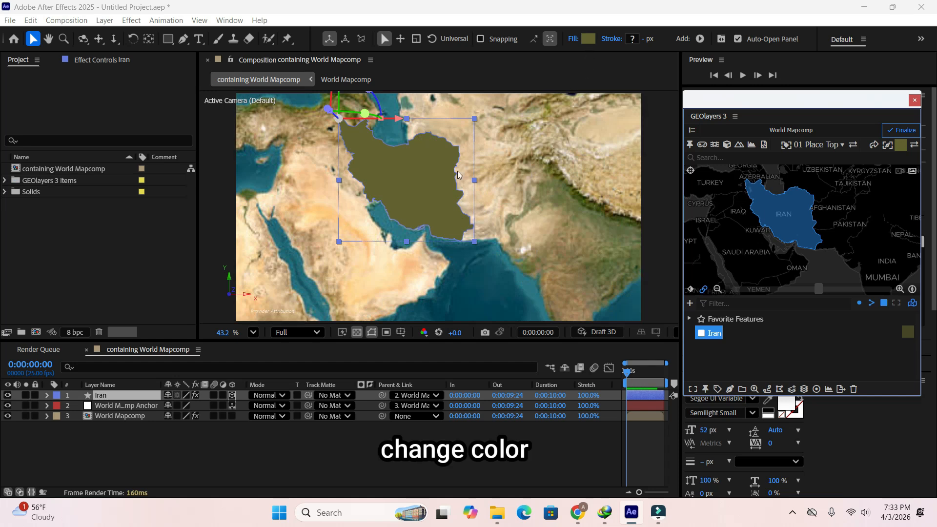
click(317, 333)
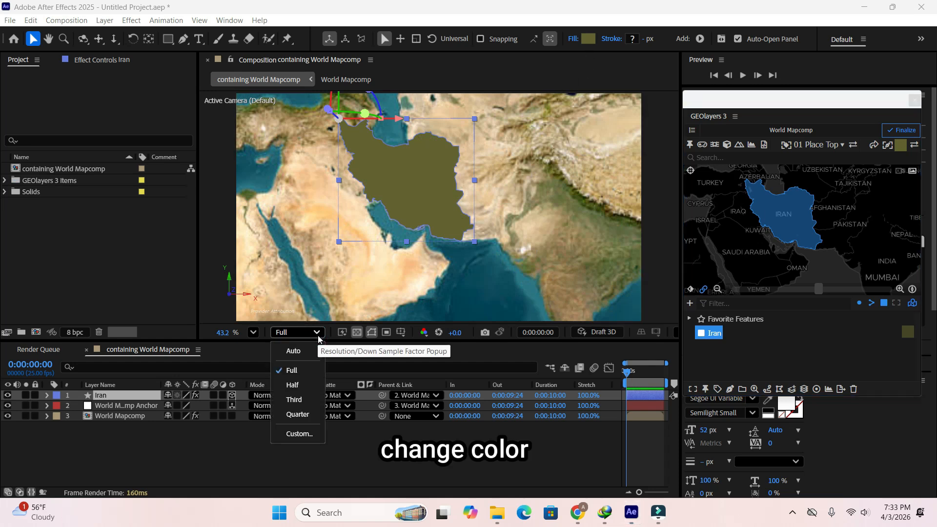
click(292, 385)
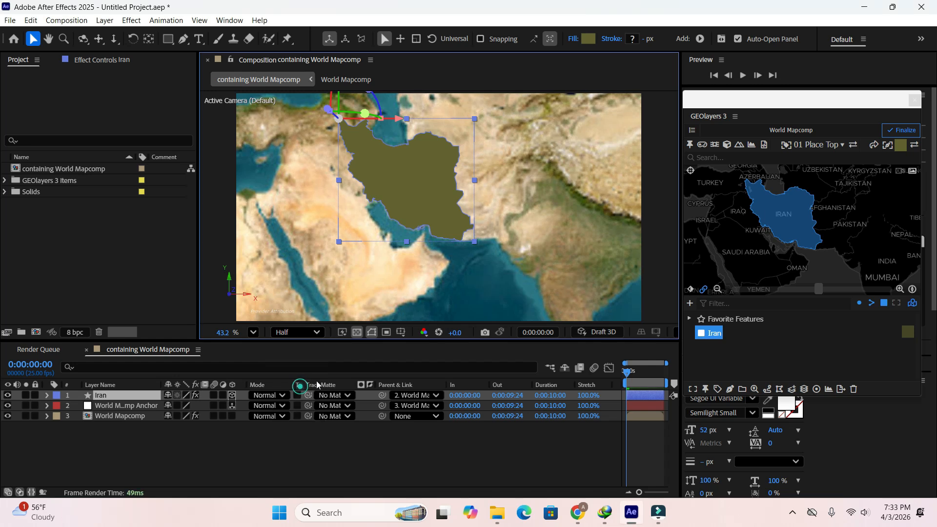
Change the Iran shape's fill color to bright red (F8030E) and deselect the layer.
click(588, 38)
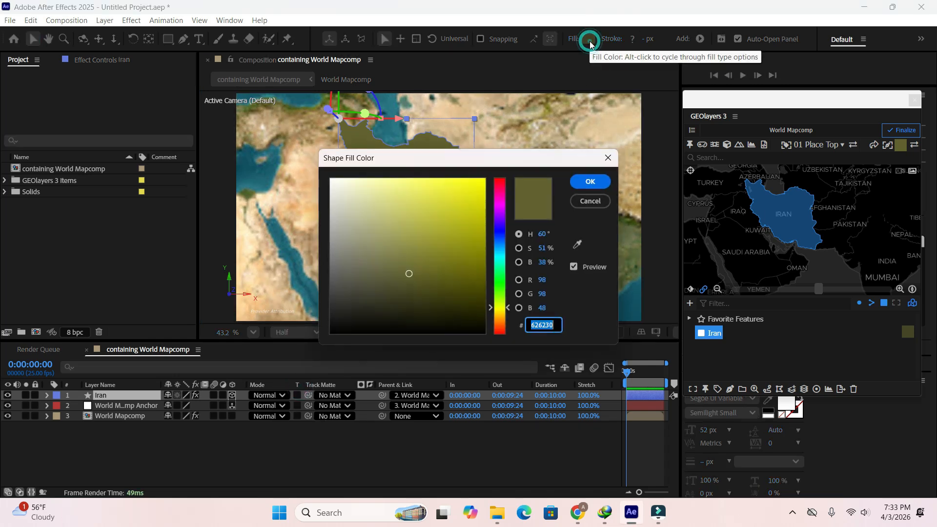
click(500, 184)
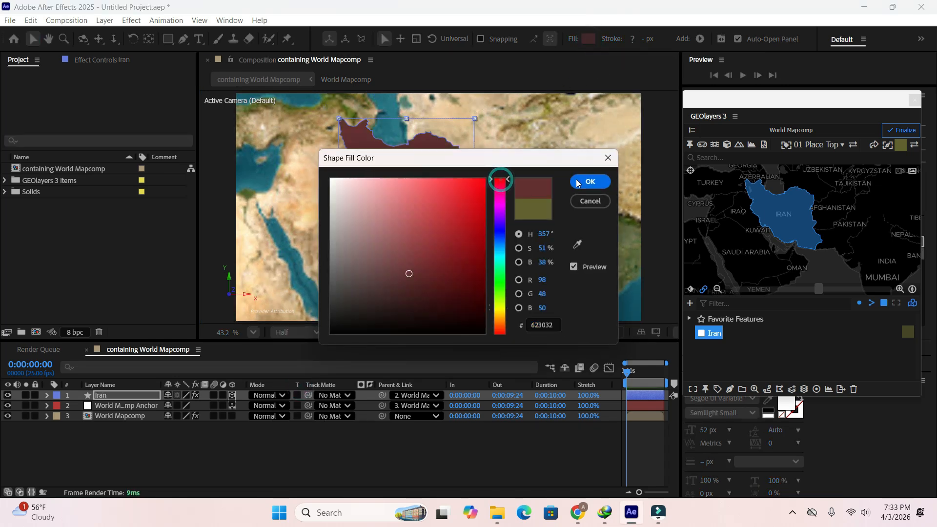
click(608, 182)
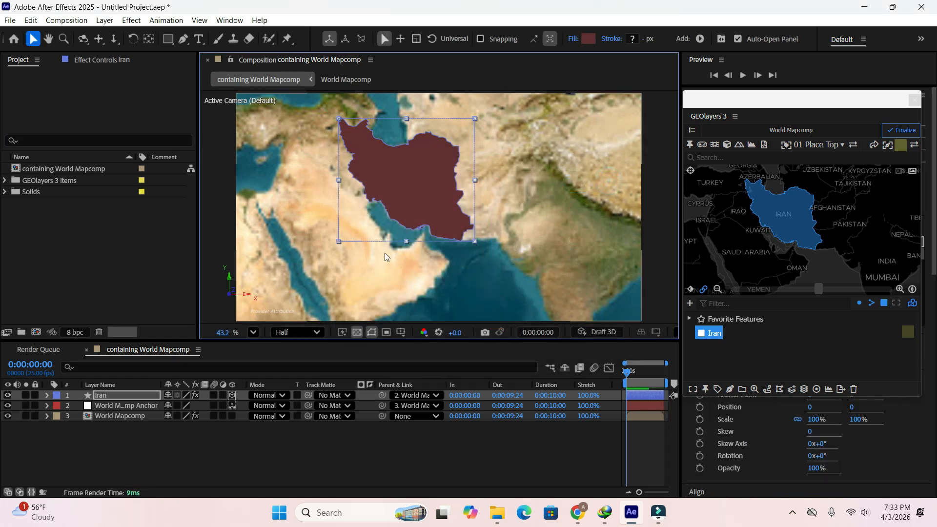
click(588, 39)
text(ff0000)
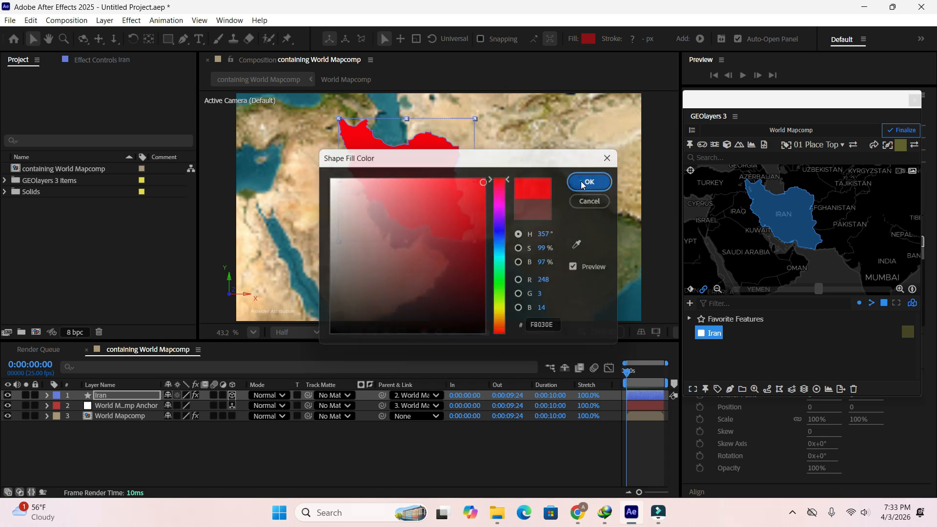
key(Return)
click(350, 429)
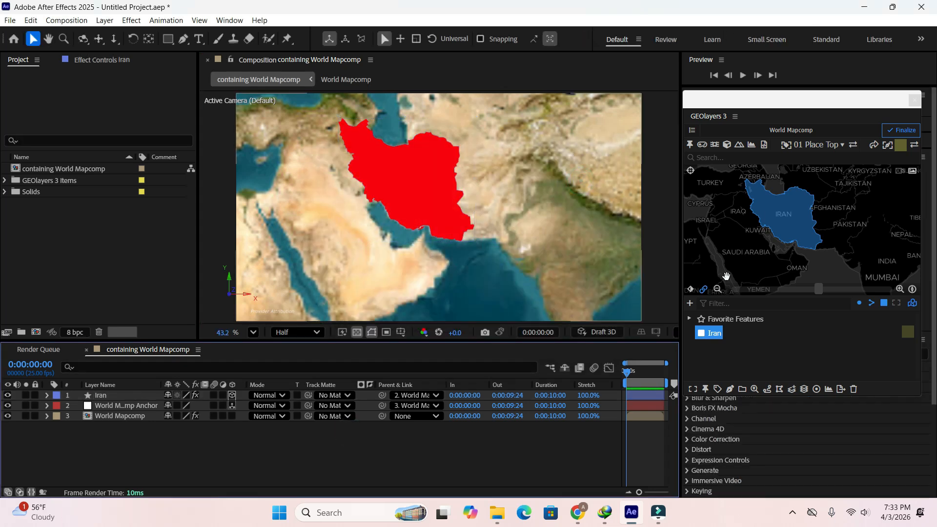
Search for Israel, add its area feature to the browser and draw it as a shape feature on the map.
click(735, 158)
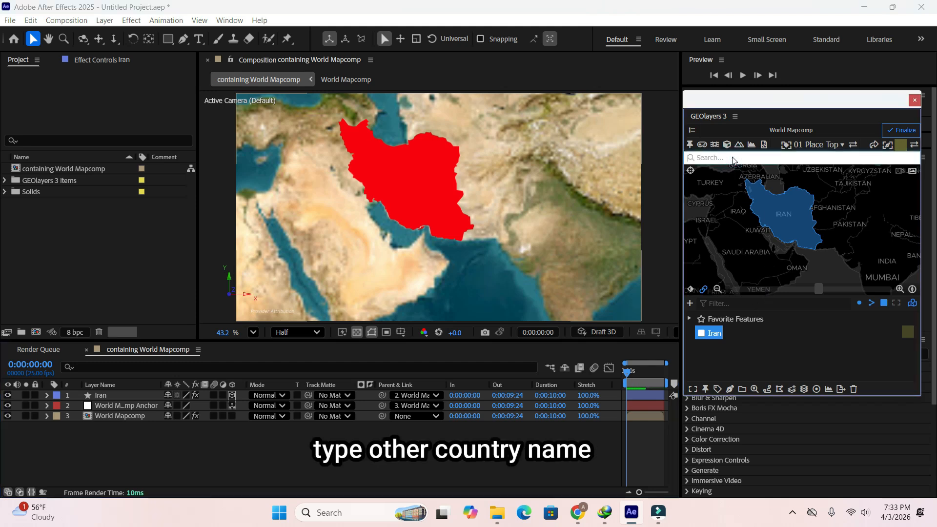
text(Israel)
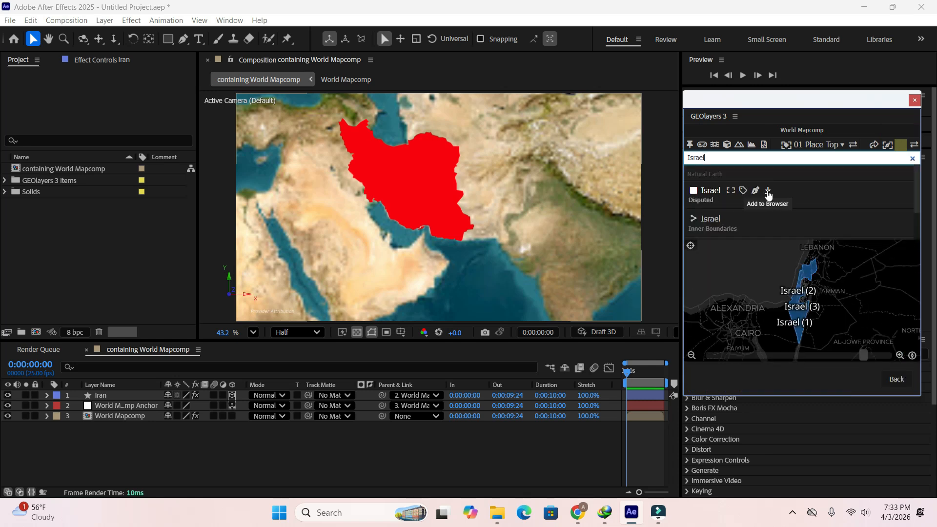
click(769, 191)
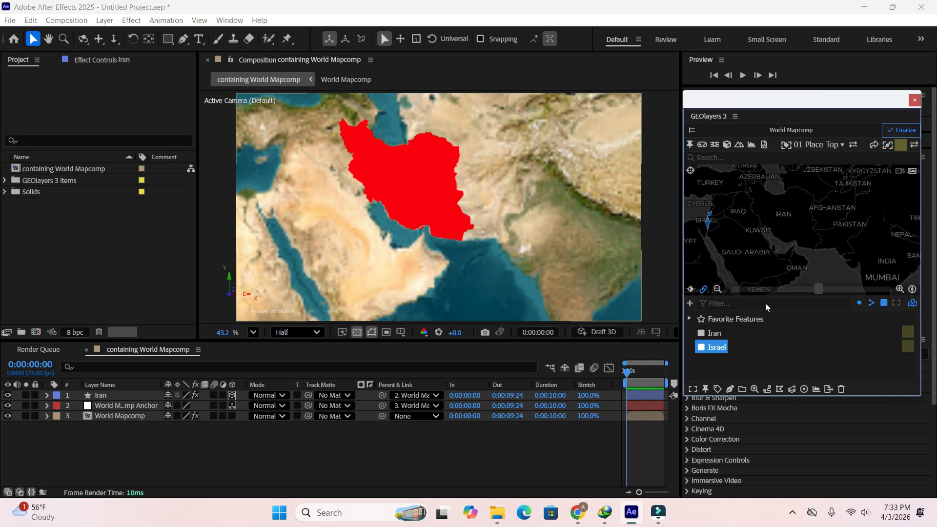
click(730, 389)
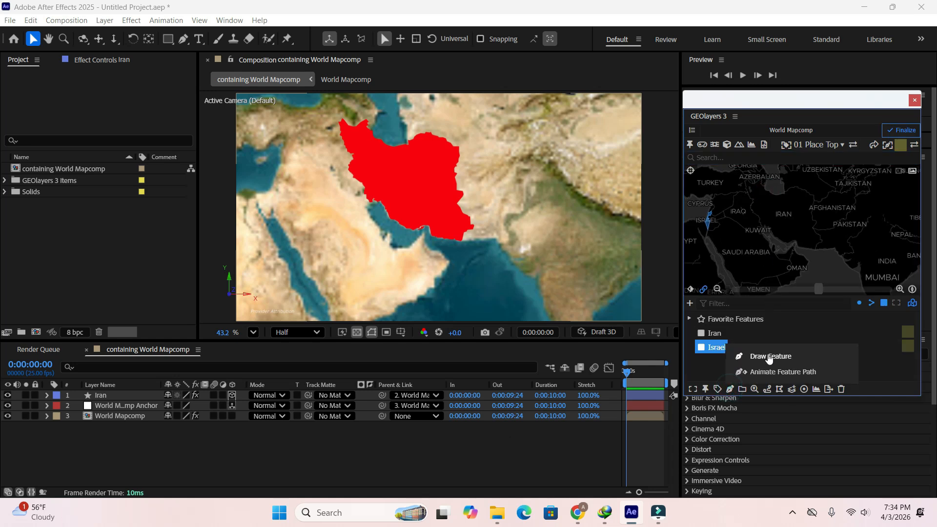
click(770, 358)
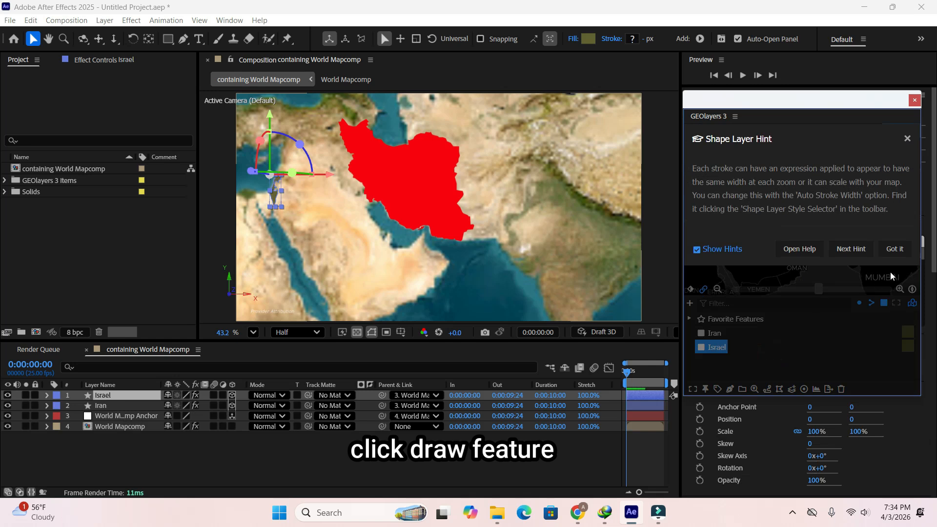
click(893, 248)
Frame the mapcomp more closely on Israel.
drag(776, 228, 815, 241)
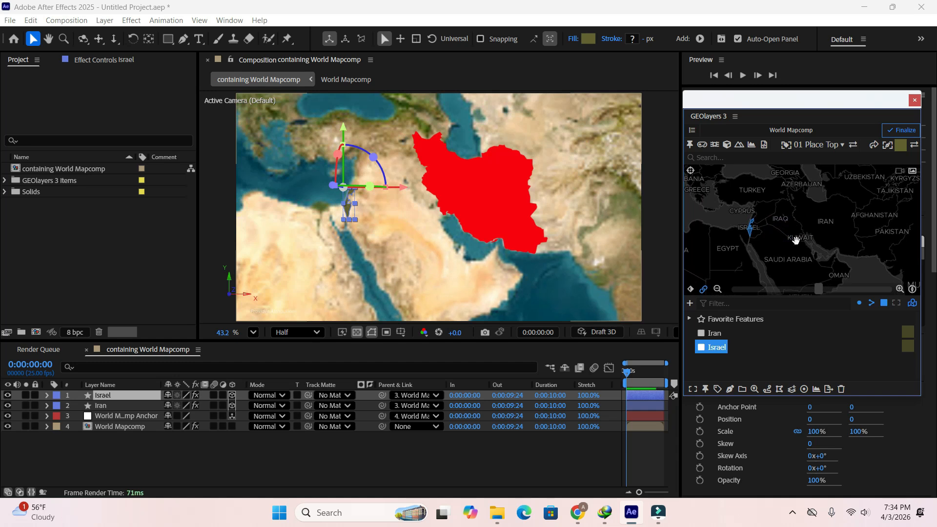
scroll(797, 240, up, 3)
drag(776, 234, 848, 239)
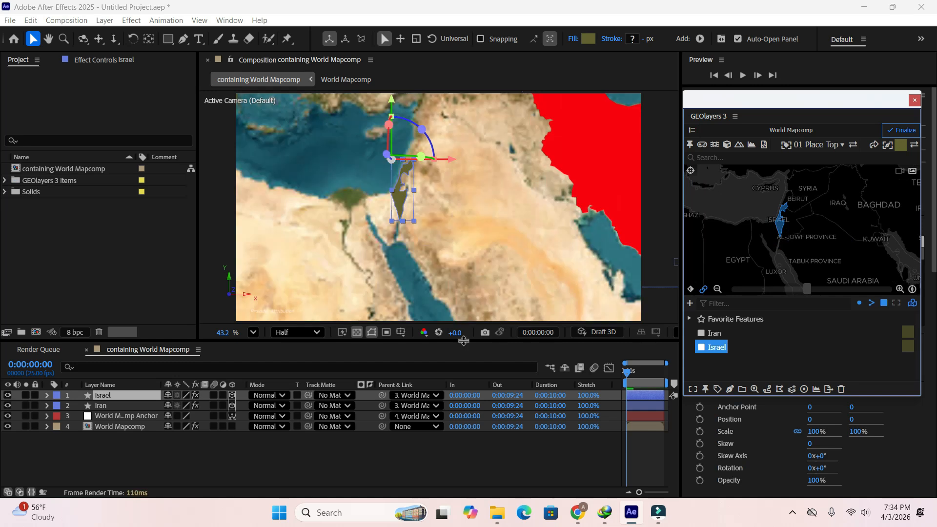
Change the Israel shape's fill color to bright blue and deselect the layer.
drag(462, 341, 460, 390)
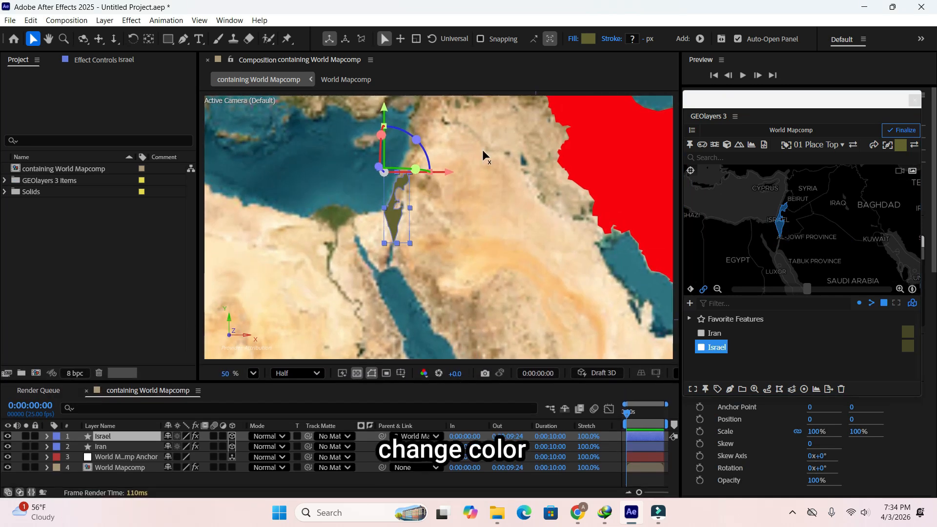
click(588, 38)
click(500, 232)
click(484, 180)
click(590, 181)
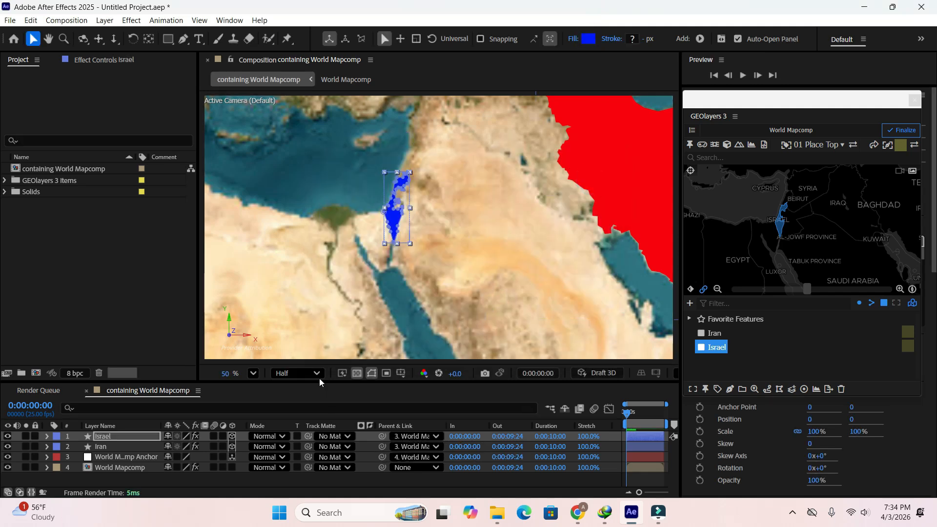
click(195, 480)
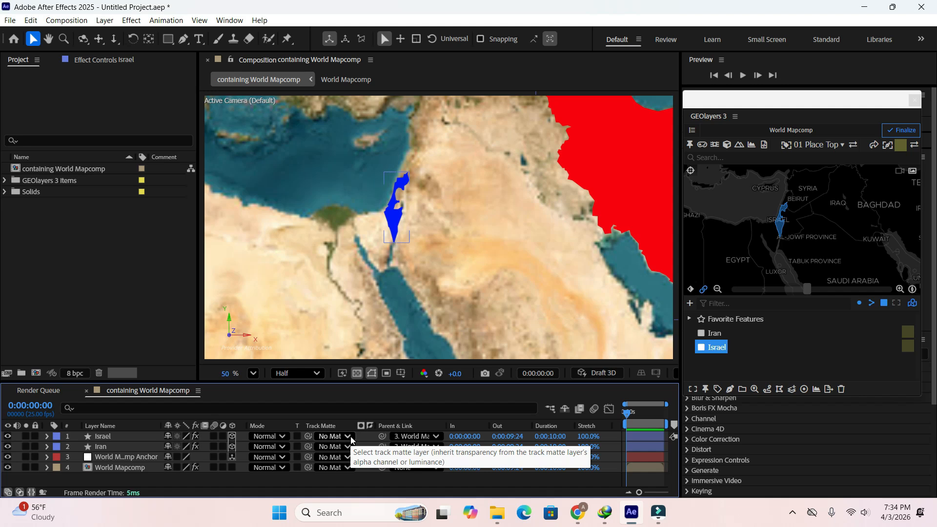
Set the blending mode of both the Israel and Iran shape layers to Multiply.
click(287, 440)
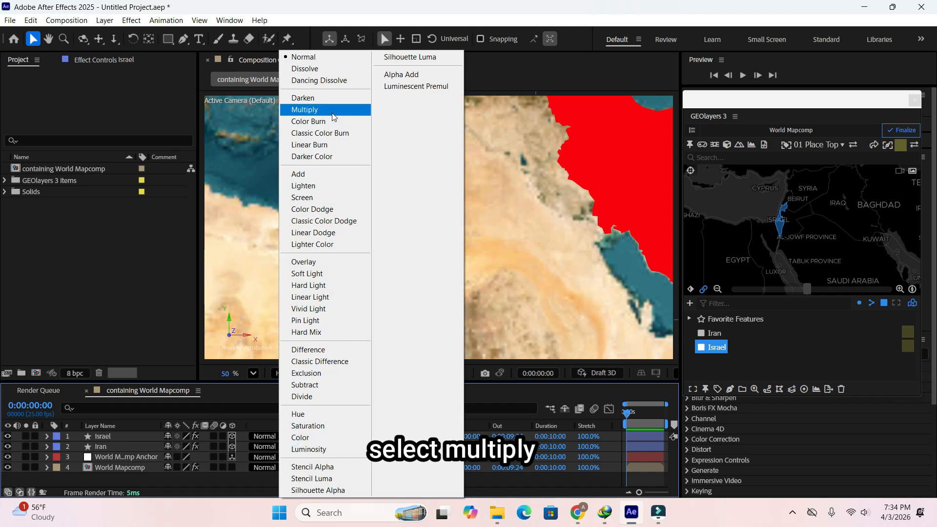
click(333, 114)
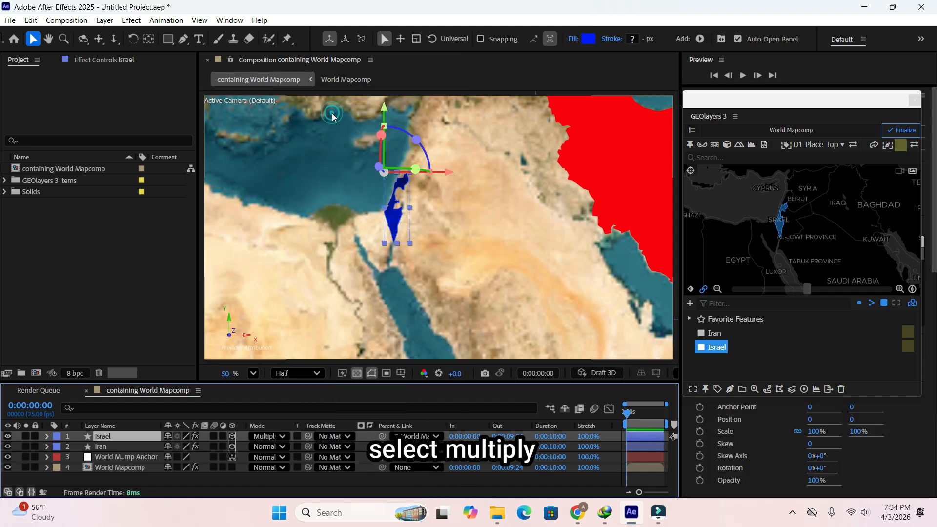
click(124, 446)
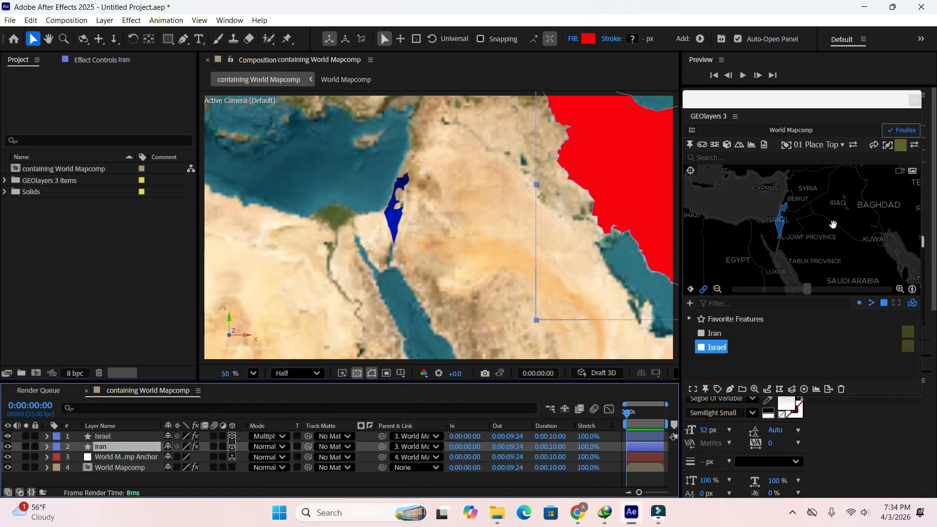
click(832, 224)
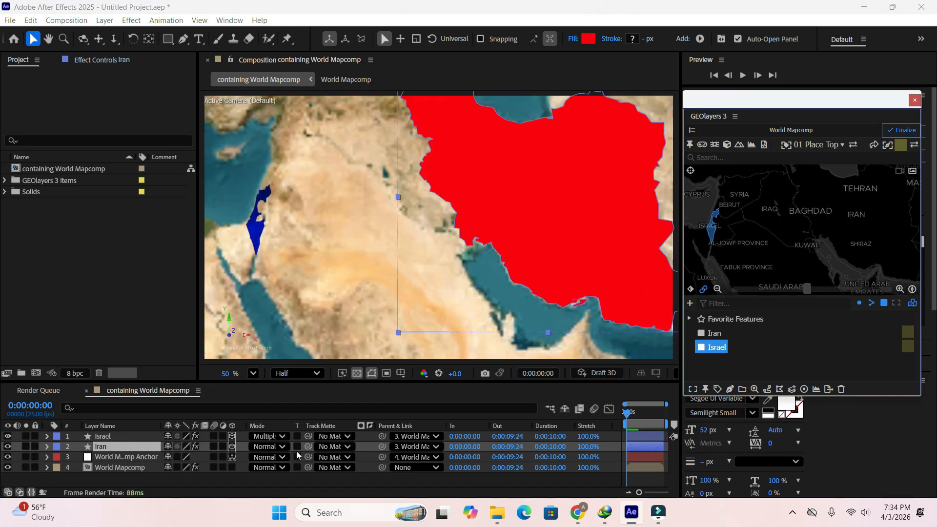
click(266, 447)
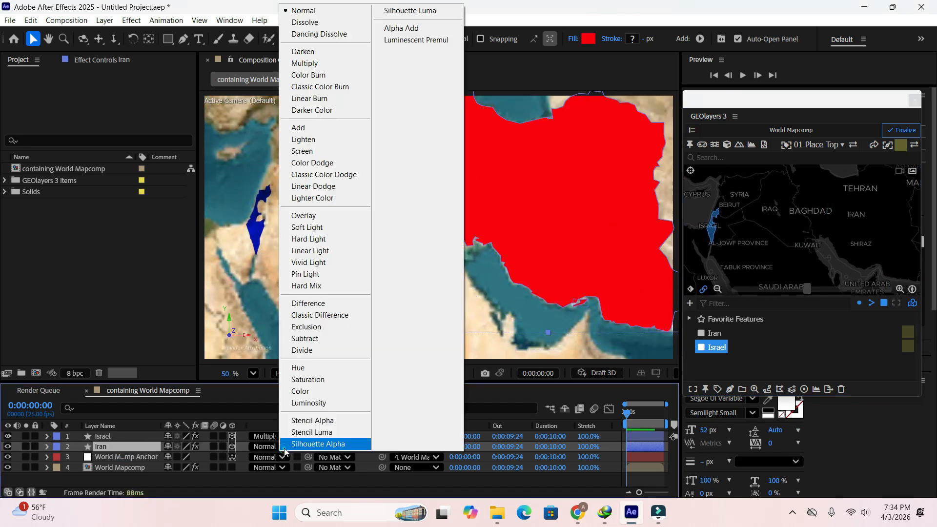
click(323, 64)
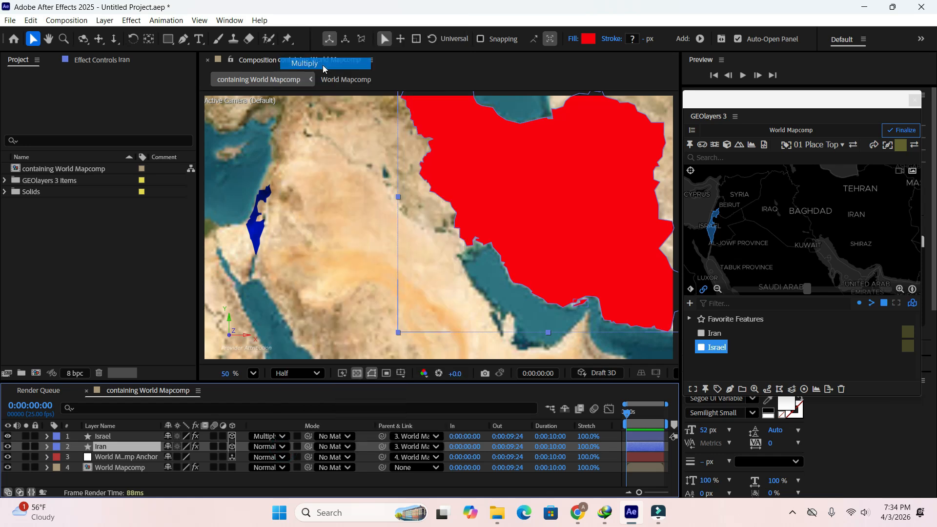
click(253, 373)
click(285, 143)
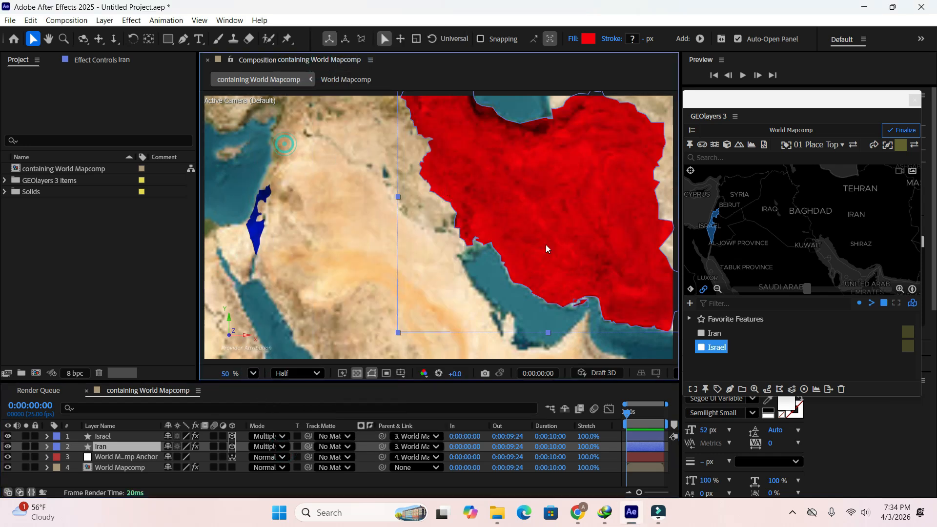
Reframe the mapcomp slightly wider so Israel and Iran both fit in the composition, and deselect the layer.
scroll(775, 226, down, 2)
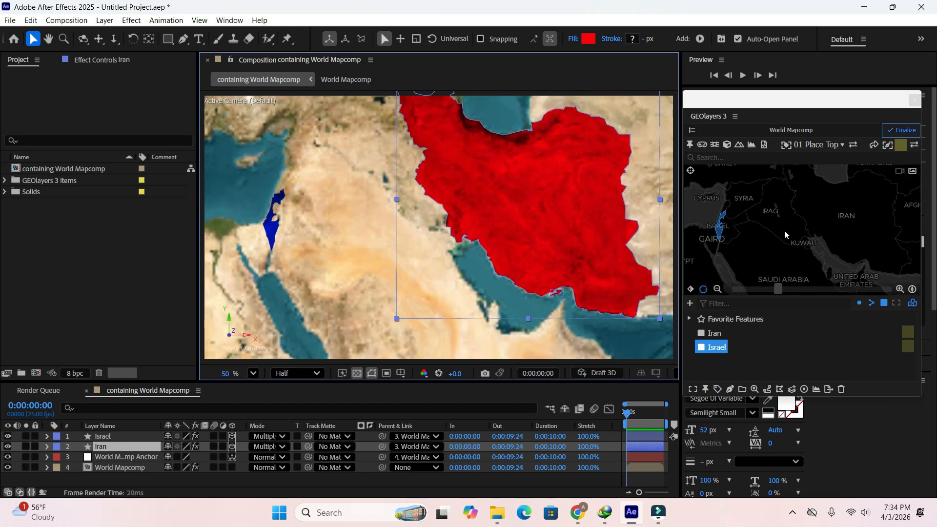
drag(785, 220, 799, 229)
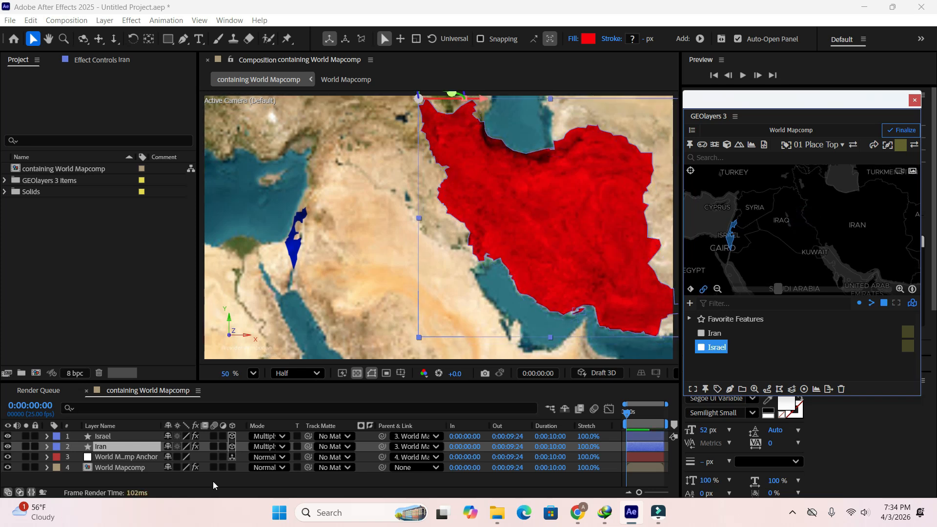
click(214, 482)
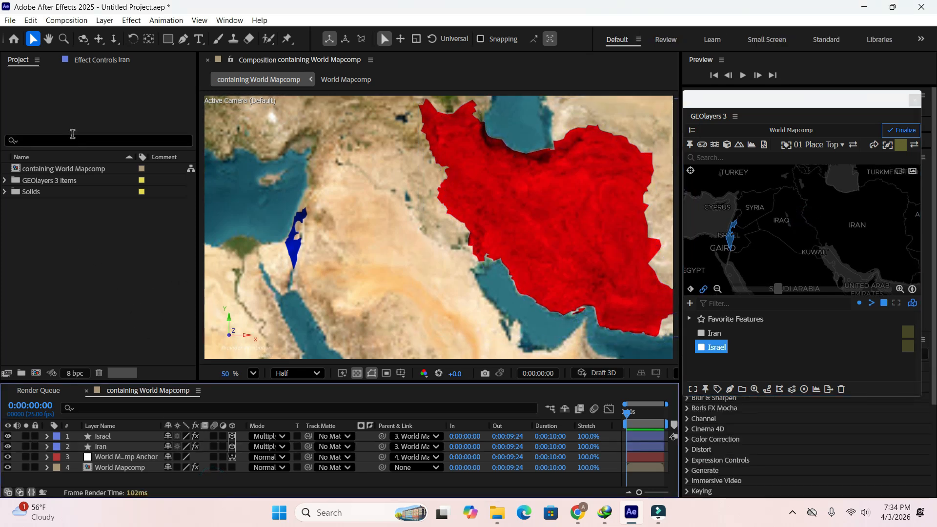
Import the iran flag and israel flag images from New folder (16) on the Desktop as footage.
click(10, 21)
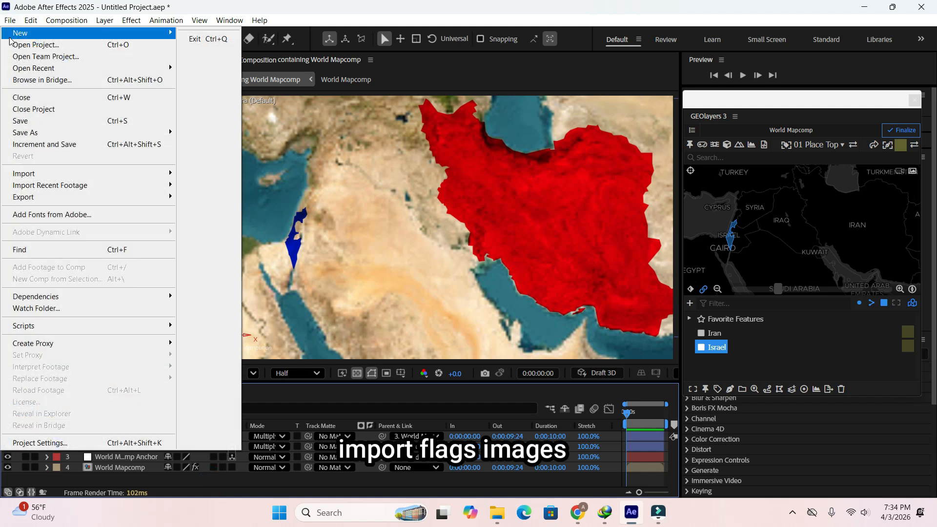
mouse_move(115, 174)
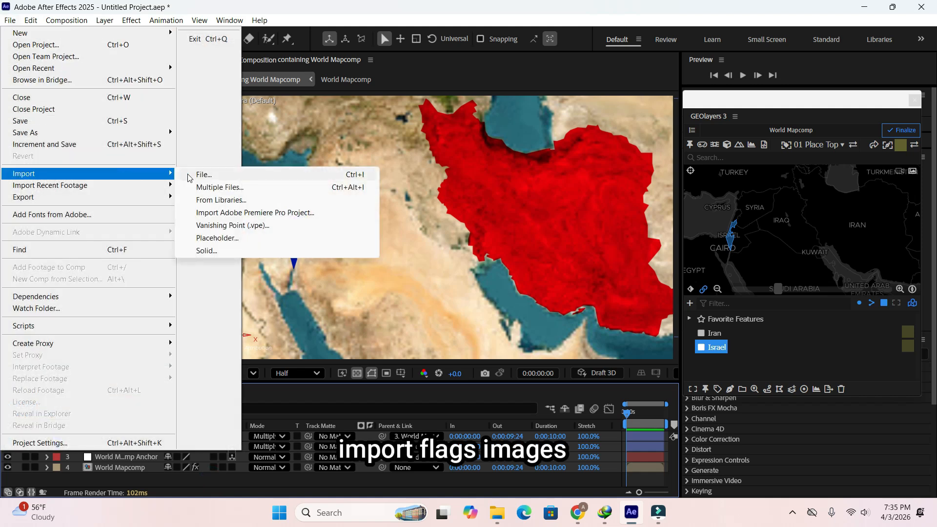
click(195, 176)
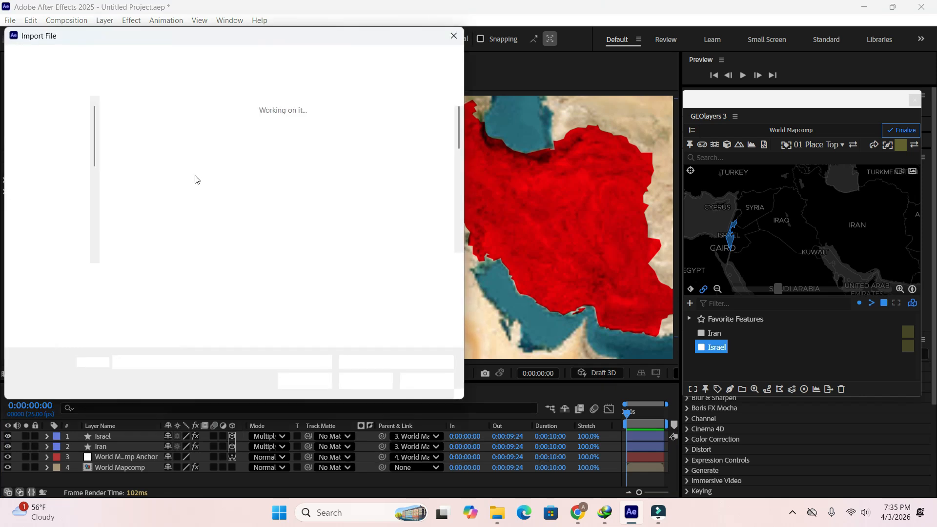
click(81, 190)
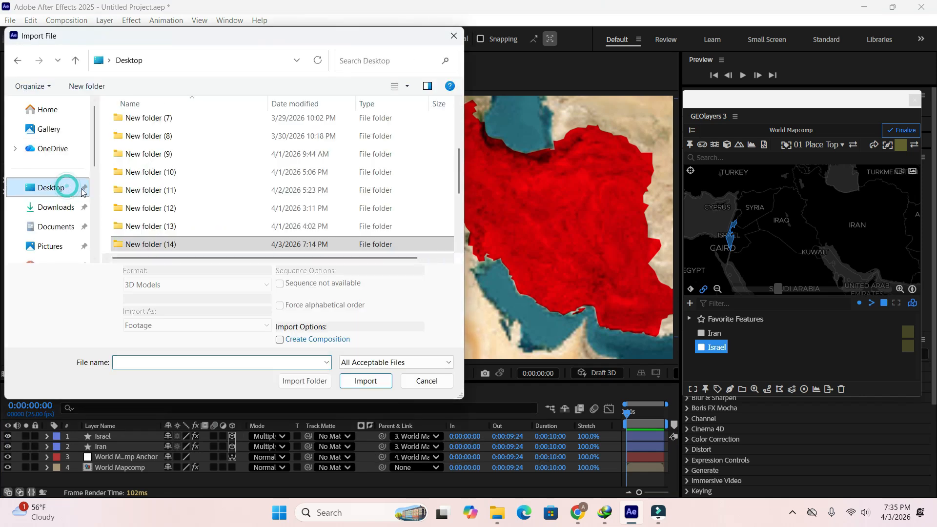
scroll(172, 224, down, 1)
double_click(171, 225)
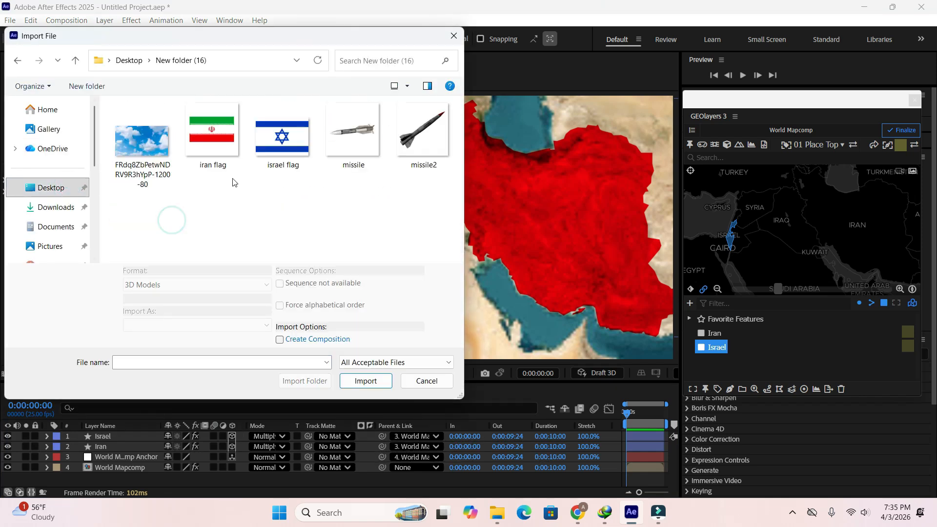
click(240, 155)
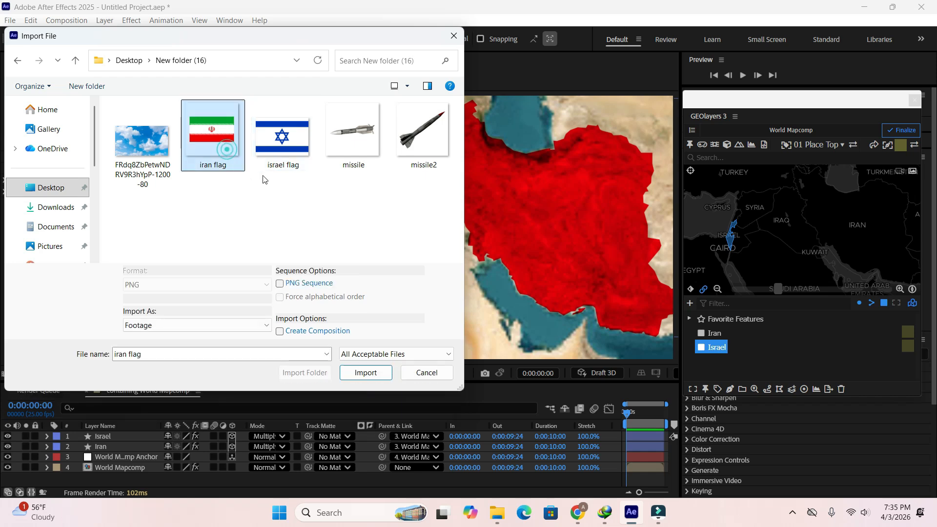
ctrl+click(278, 143)
click(366, 372)
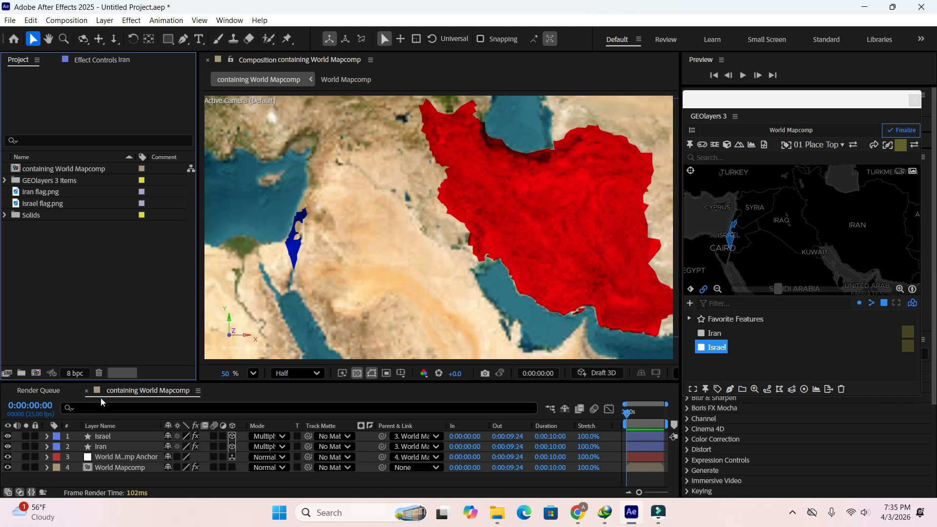
Place Iran flag.png over Iran in the composition and scale it to 202%.
click(57, 192)
drag(69, 193, 540, 225)
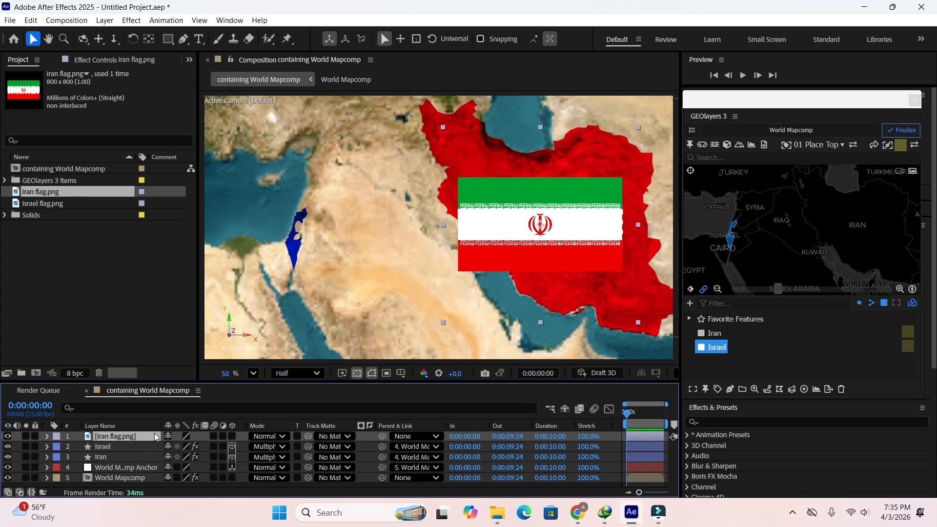
key(s)
drag(183, 446, 244, 447)
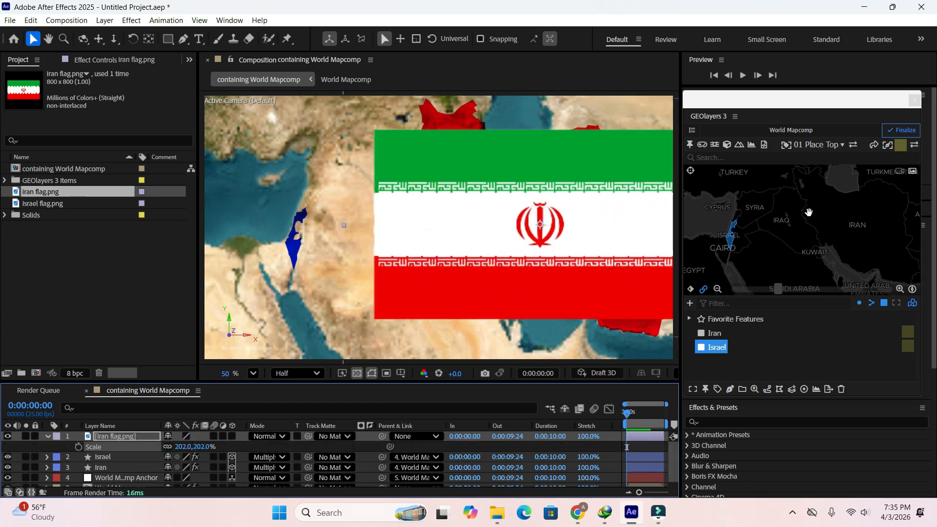
Frame the mapcomp wider, narrow the Iran flag to 151.5% horizontal scale and position it to cover Iran.
scroll(808, 212, down, 3)
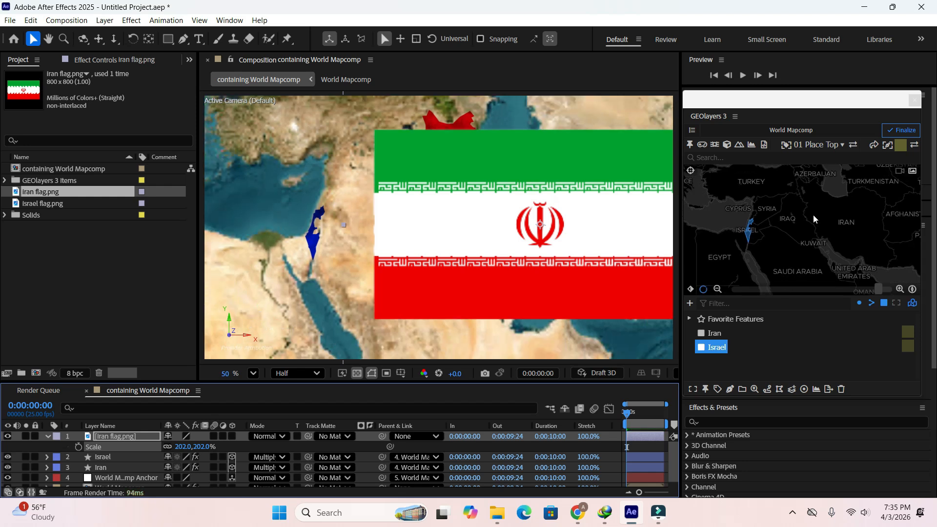
drag(596, 229, 532, 215)
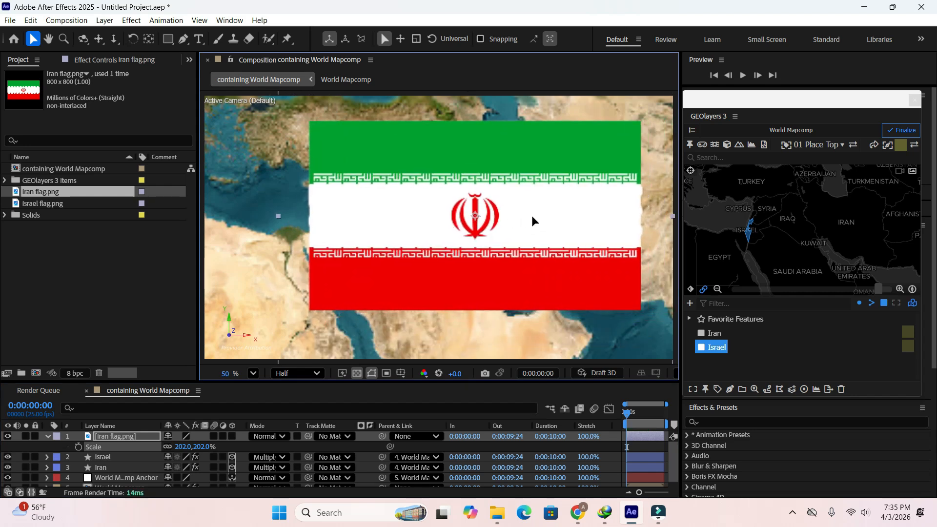
drag(281, 217, 330, 215)
drag(441, 215, 490, 204)
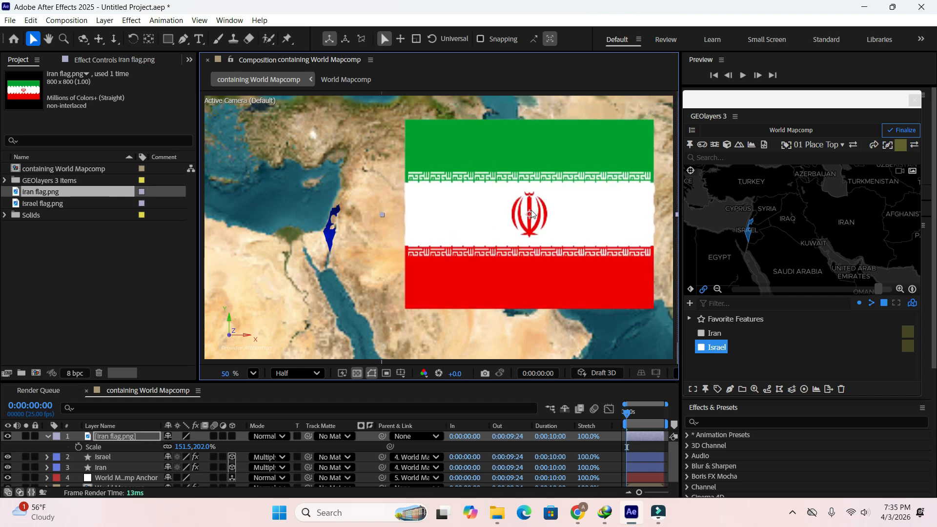
click(48, 435)
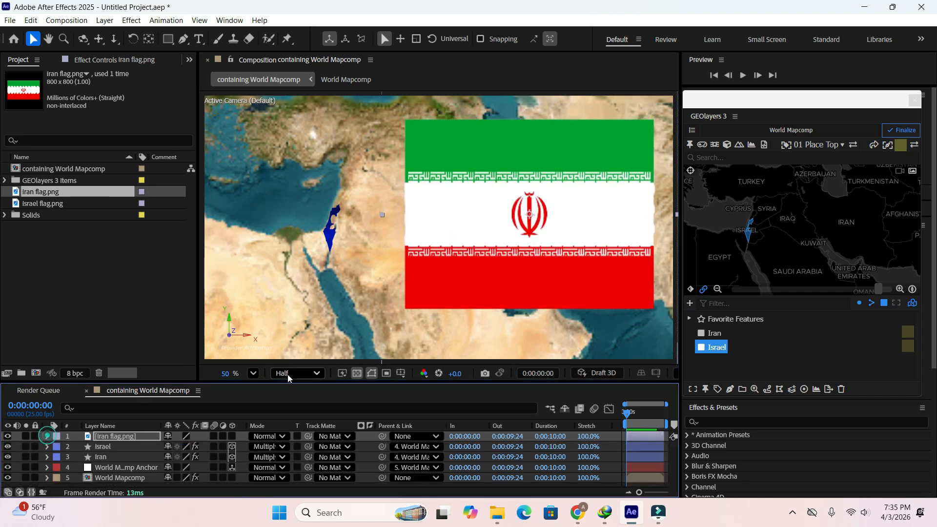
Parent the Iran flag layer to the World Mapcomp Anchor layer.
drag(298, 382, 296, 373)
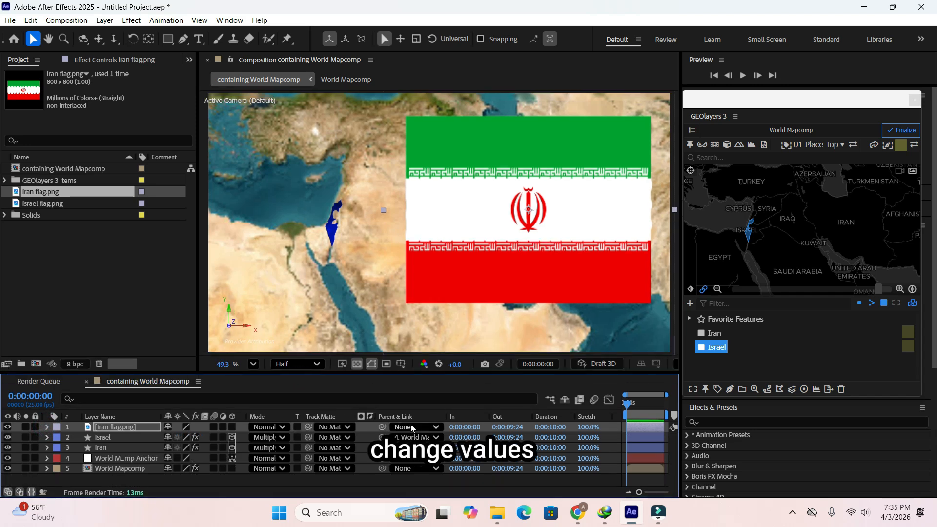
click(431, 428)
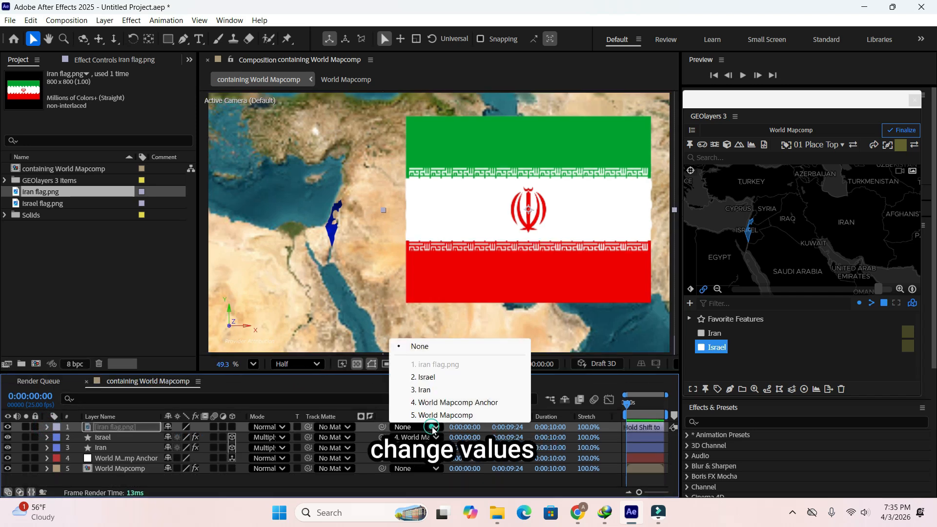
click(473, 403)
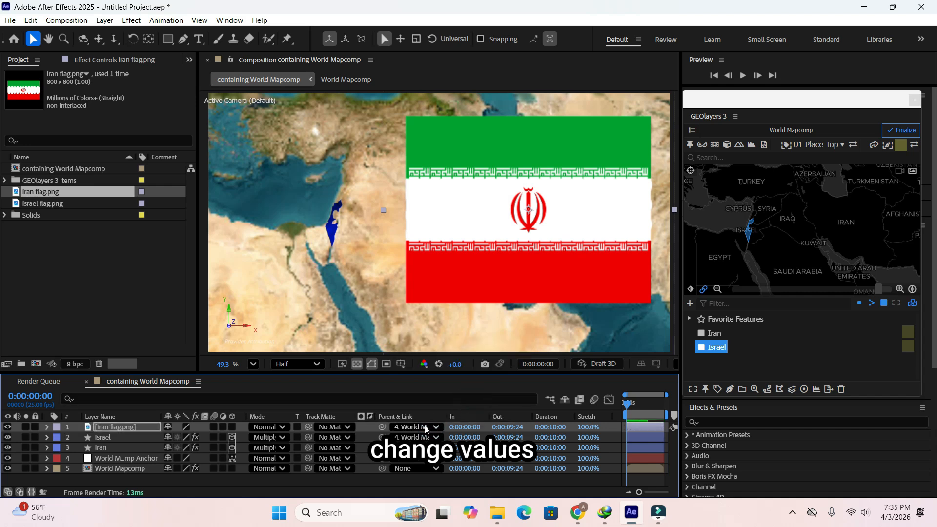
Use the Iran shape as the Iran flag layer's track matte and make the flag a 3D layer.
click(350, 428)
click(350, 390)
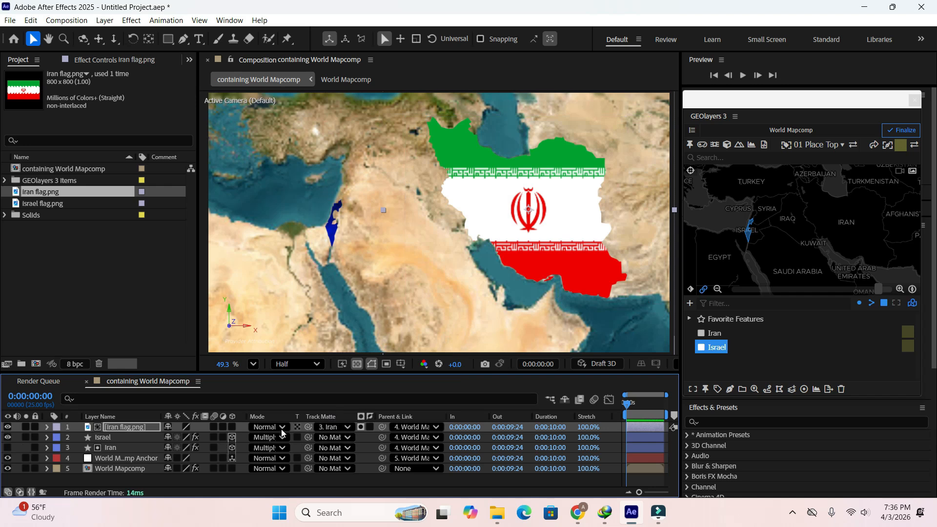
click(232, 427)
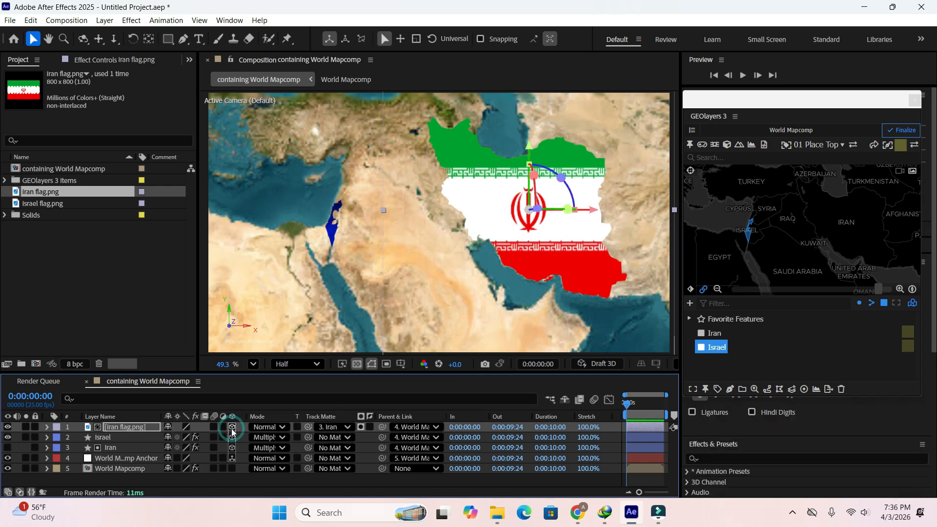
click(256, 481)
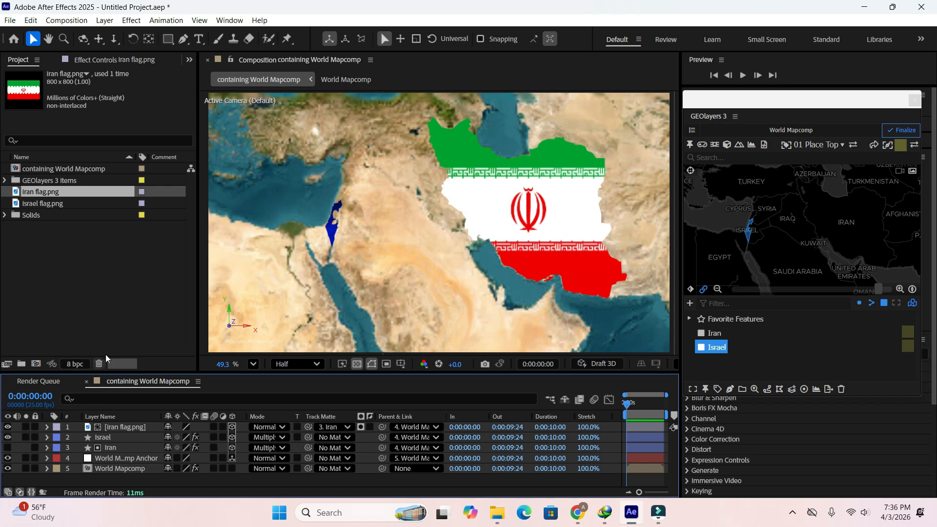
Place Israel flag.png over Israel in the composition and scale it down to 9%.
click(60, 204)
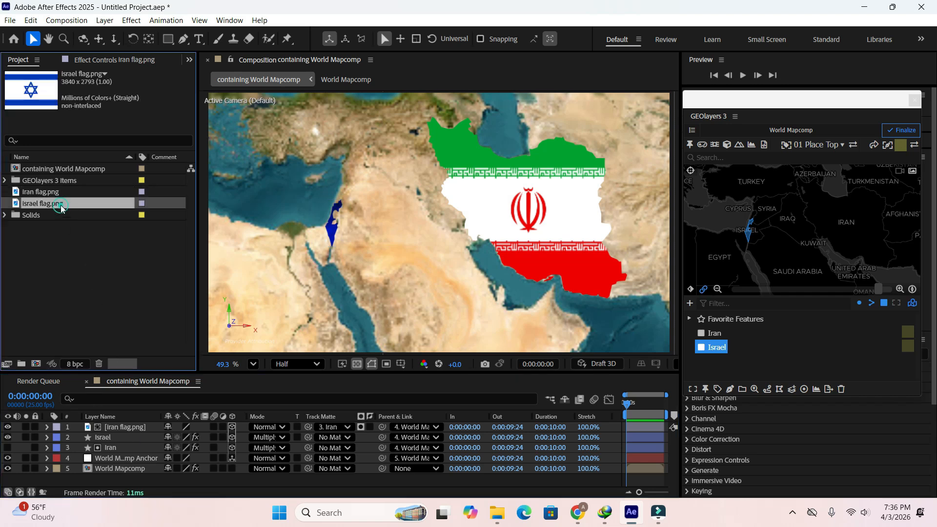
drag(80, 202, 343, 231)
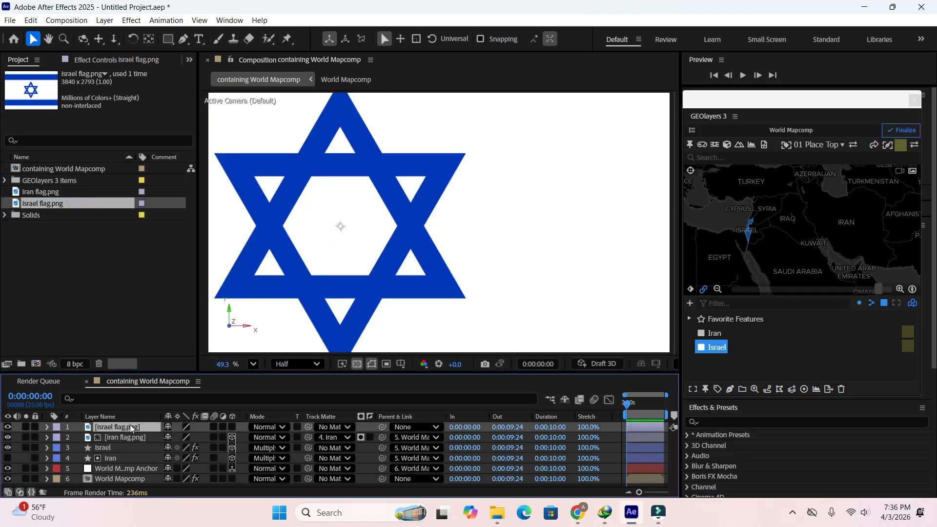
key(s)
drag(188, 441, 132, 436)
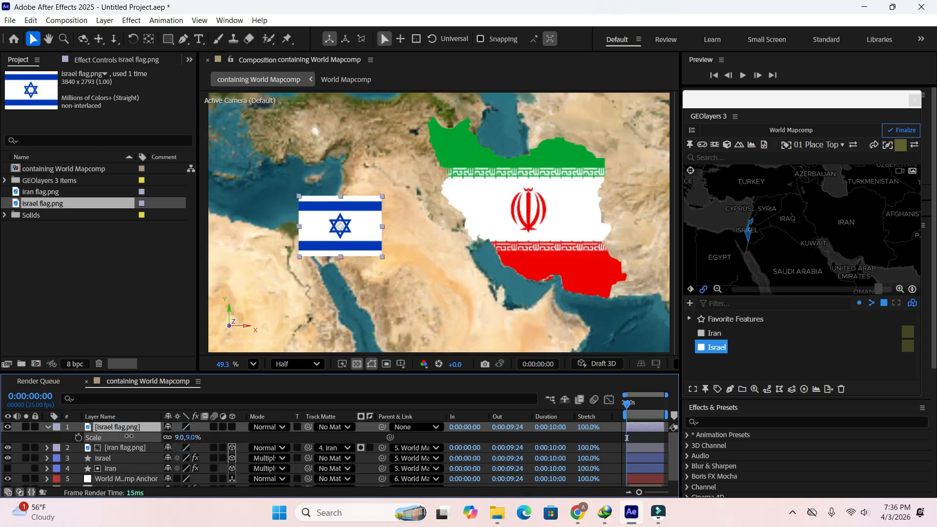
Frame the mapcomp closely on Israel and place the Israel flag over the country.
drag(372, 242, 381, 304)
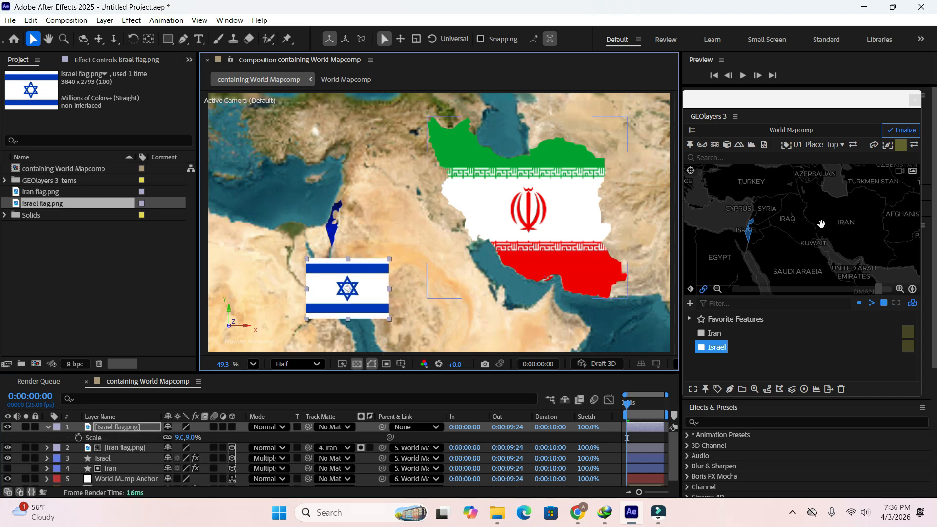
scroll(772, 232, up, 3)
drag(757, 230, 799, 230)
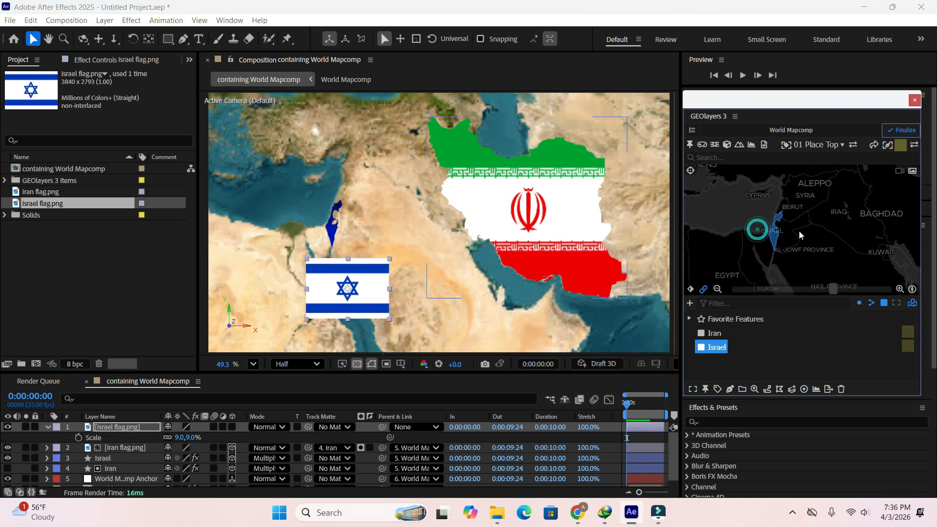
scroll(801, 232, up, 2)
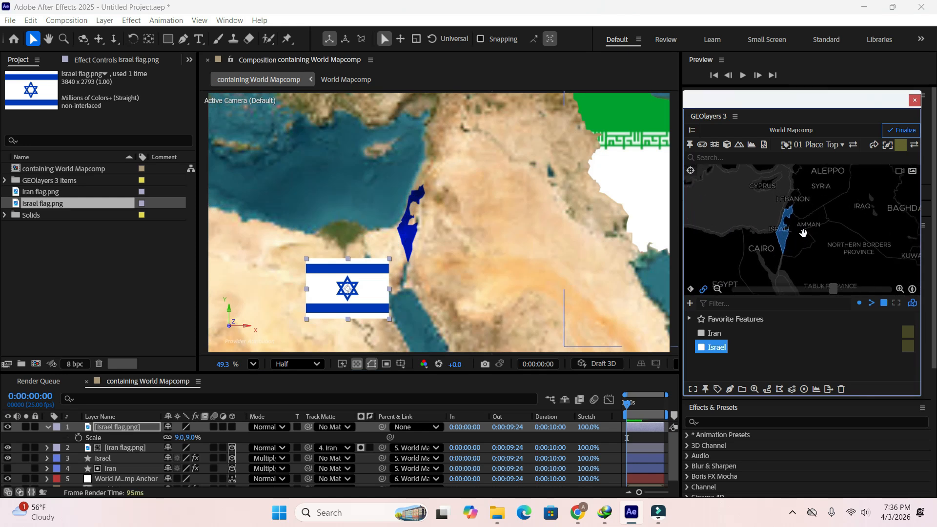
scroll(803, 233, up, 3)
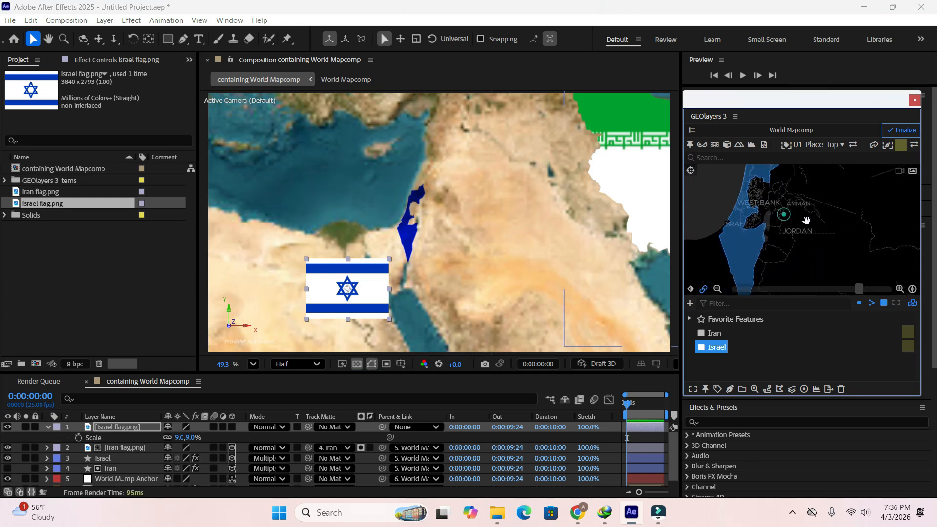
drag(790, 215, 821, 223)
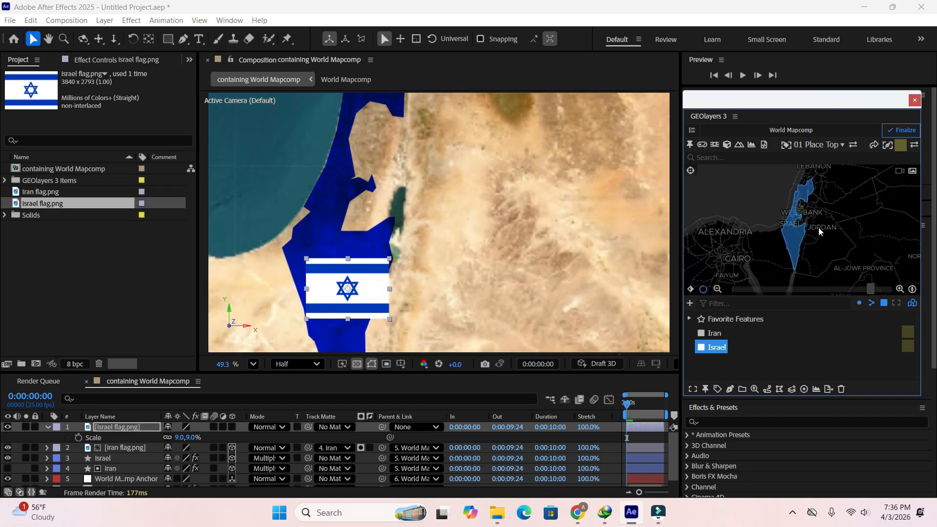
drag(363, 287, 438, 211)
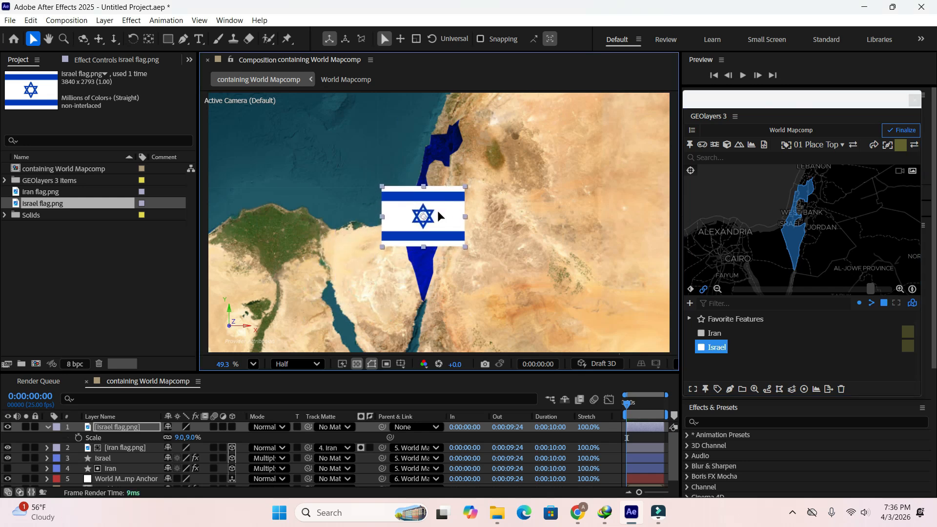
Scale the Israel flag to 22.2% horizontally and 28.2% vertically, and center it so it covers Israel.
drag(183, 441, 185, 427)
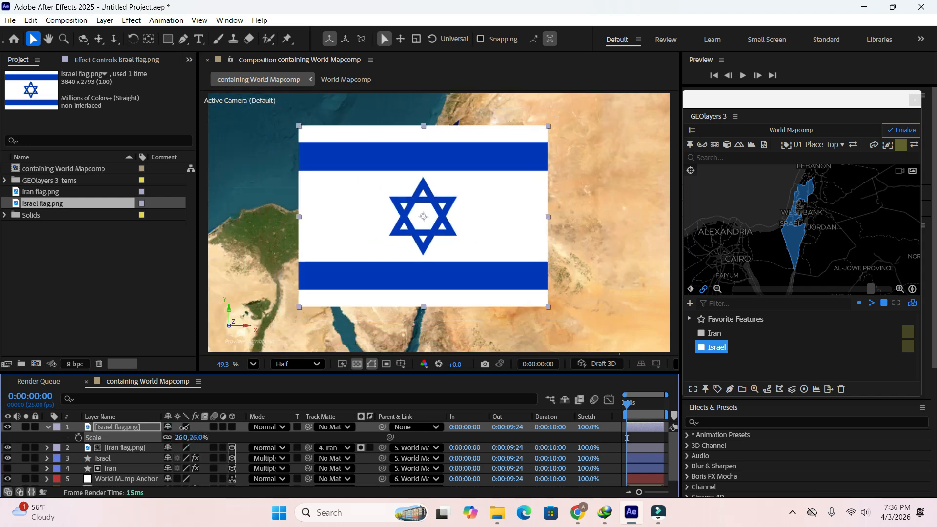
drag(426, 194, 433, 191)
drag(430, 127, 430, 119)
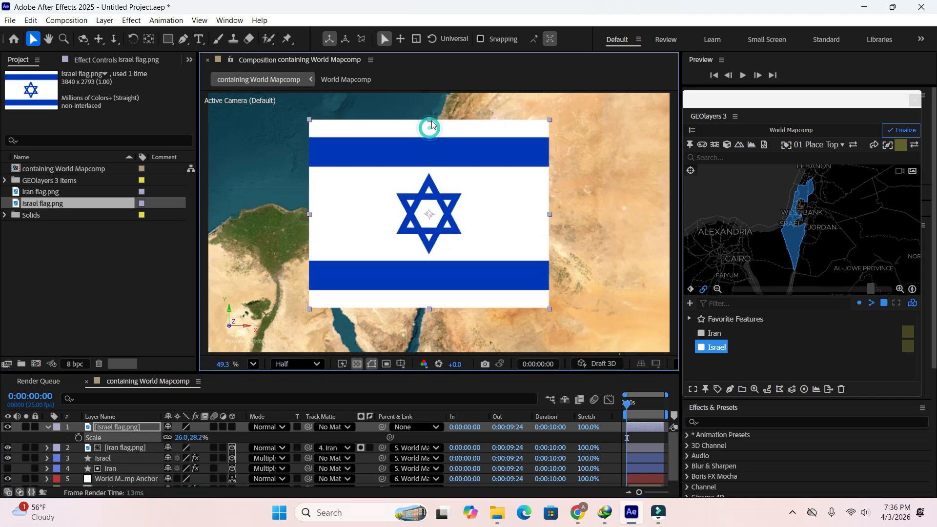
drag(550, 213, 533, 213)
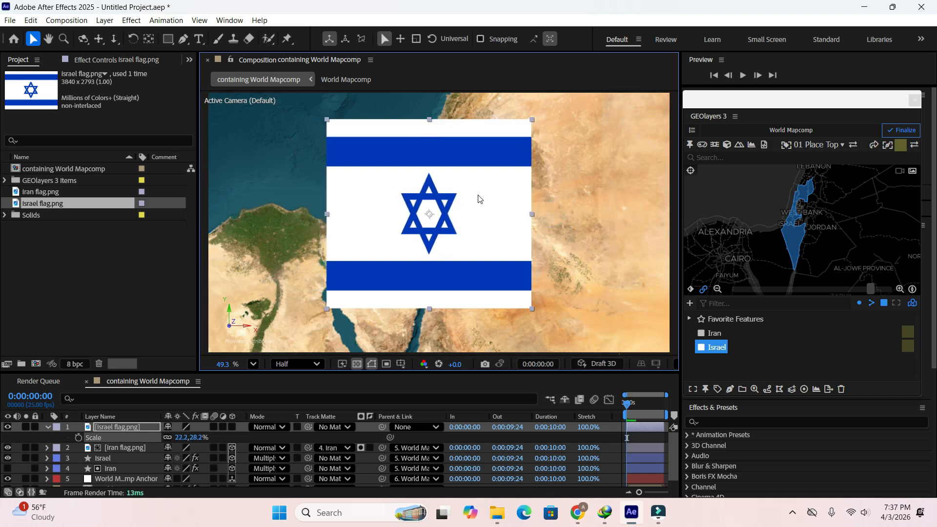
Parent the Israel flag layer to World Mapcomp Anchor and use the Israel shape as its track matte.
click(50, 428)
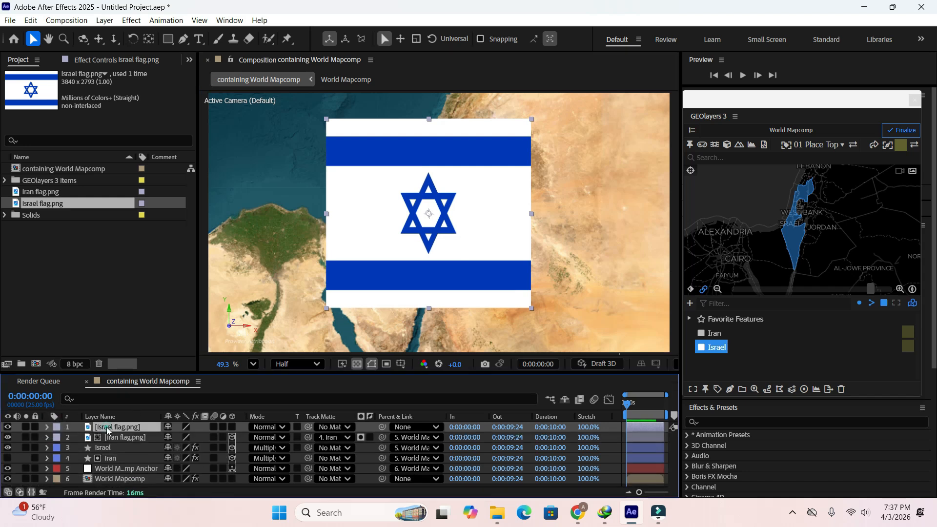
click(431, 429)
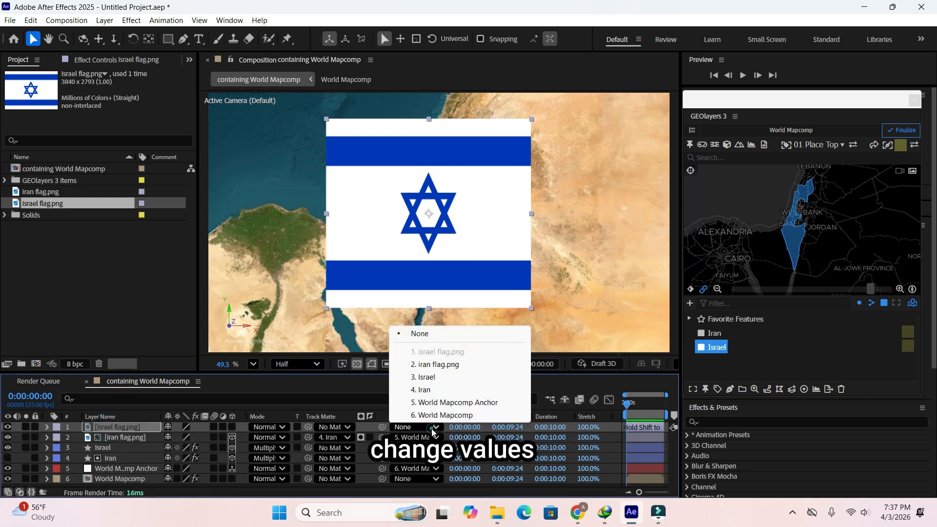
click(433, 403)
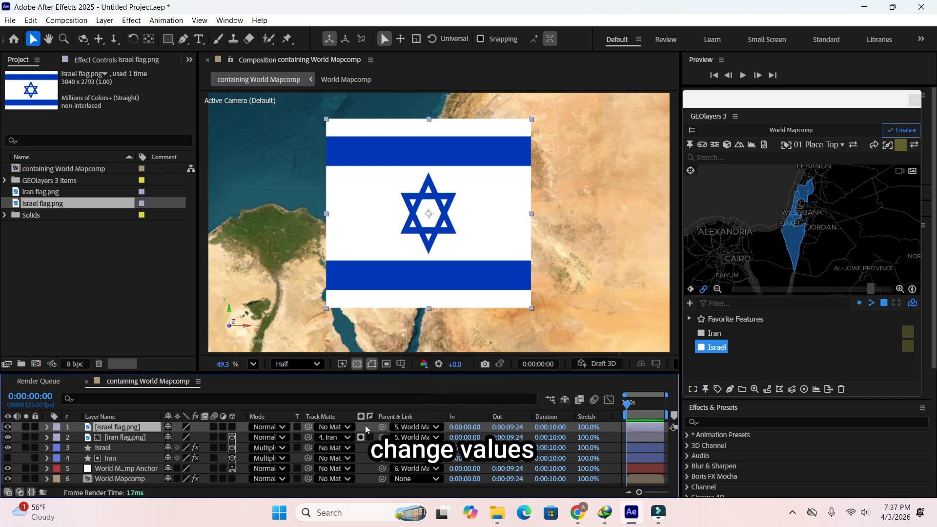
click(348, 428)
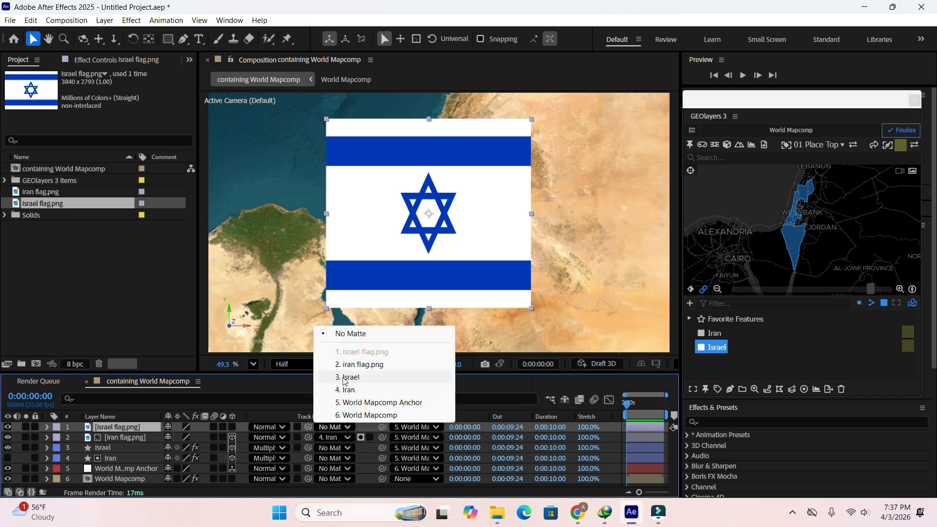
click(362, 381)
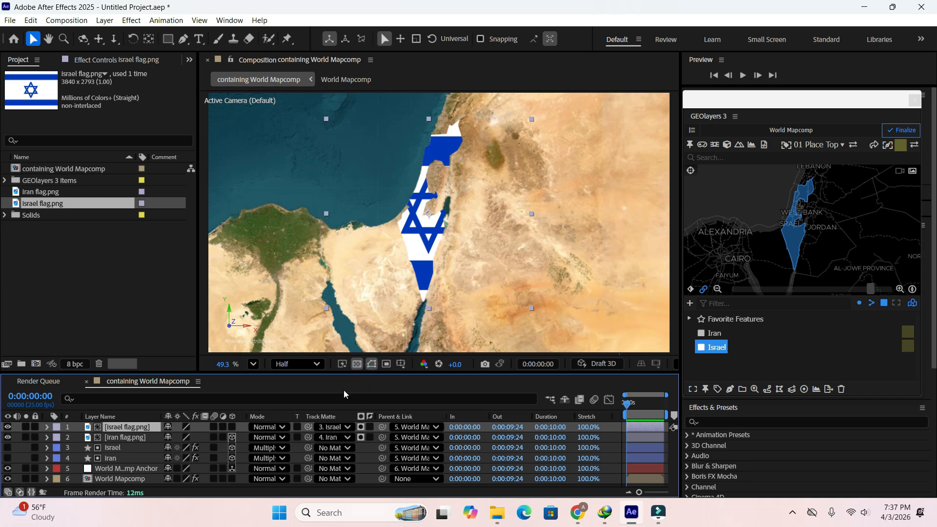
Make the Israel flag a 3D layer and nudge it up by about 12 px within the Israel shape.
click(233, 427)
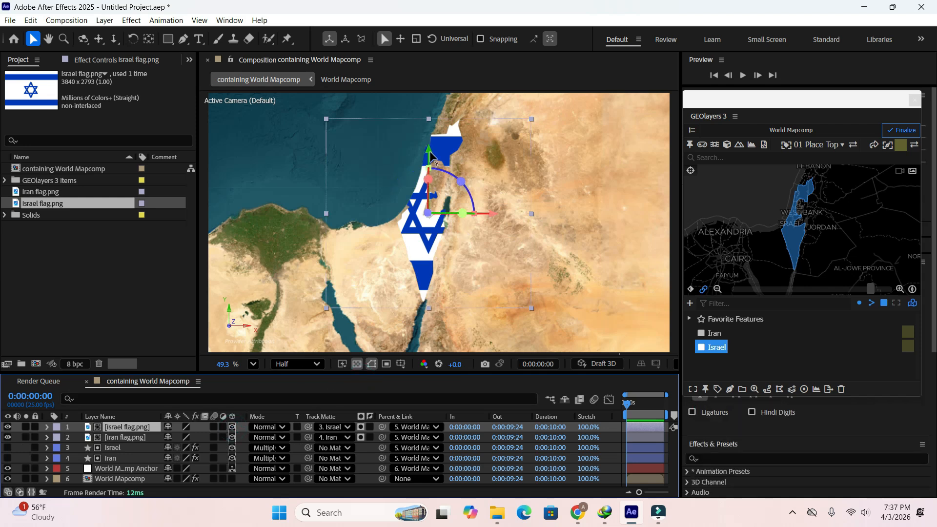
mouse_move(430, 153)
mouse_down()
mouse_move(428, 183)
mouse_move(428, 153)
mouse_up()
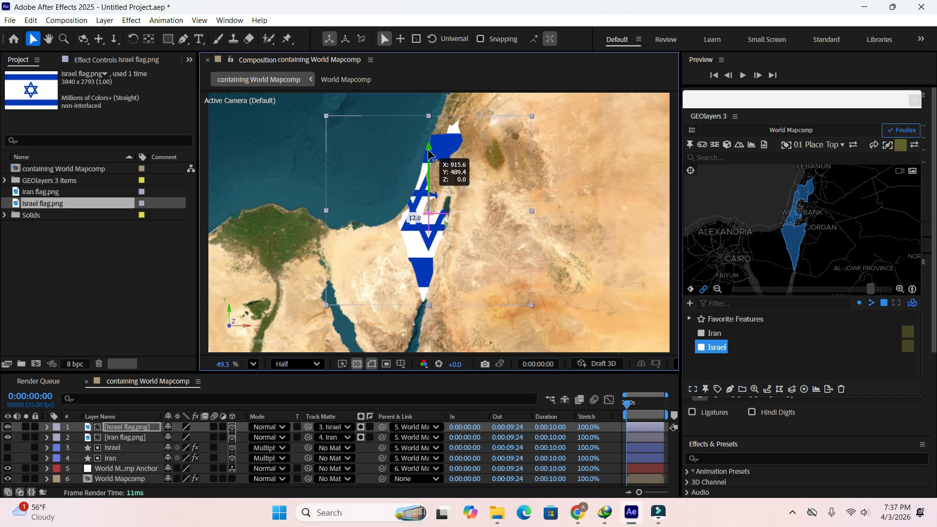
click(160, 264)
Zoom the mapcomp out and shift it east so both Israel and Iran are in frame.
click(267, 276)
scroll(813, 226, down, 1)
scroll(813, 226, down, 1)
drag(841, 230, 813, 227)
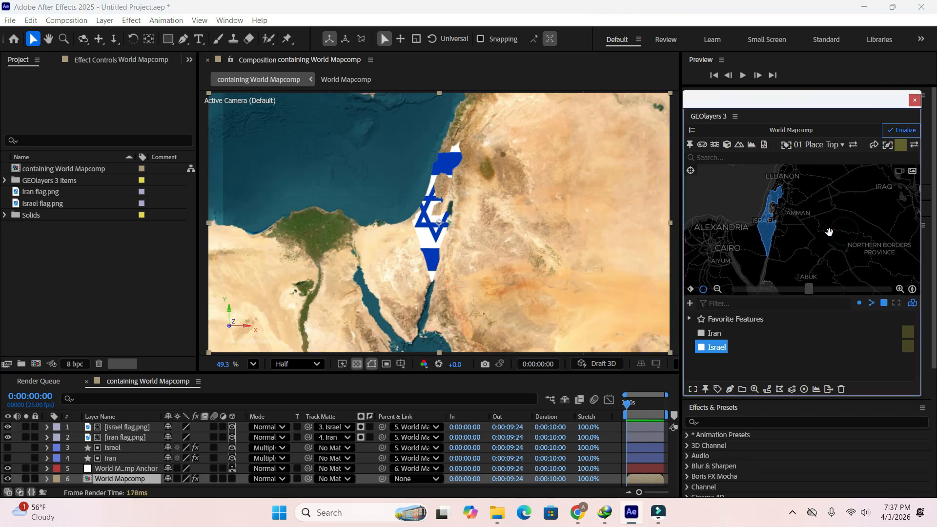
scroll(870, 233, down, 1)
drag(869, 233, 825, 226)
drag(900, 227, 871, 230)
scroll(818, 235, down, 1)
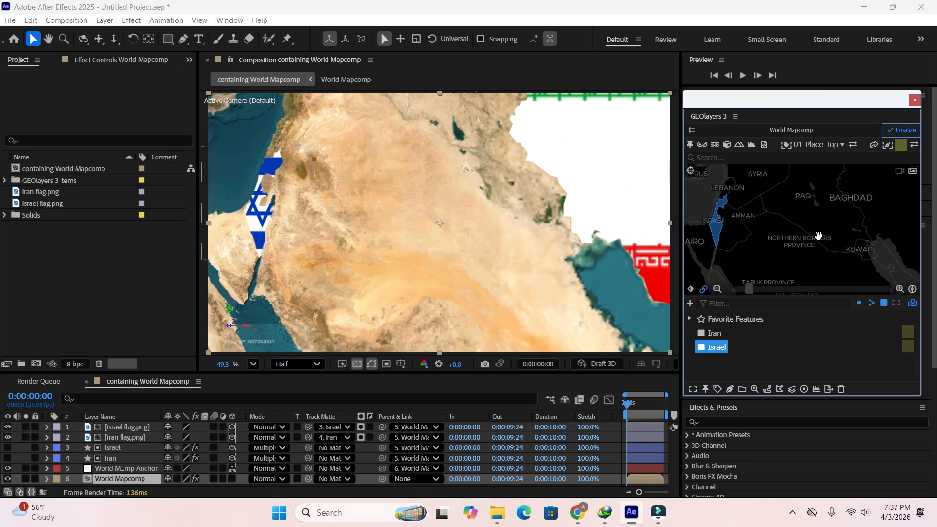
scroll(823, 223, down, 2)
scroll(832, 228, down, 1)
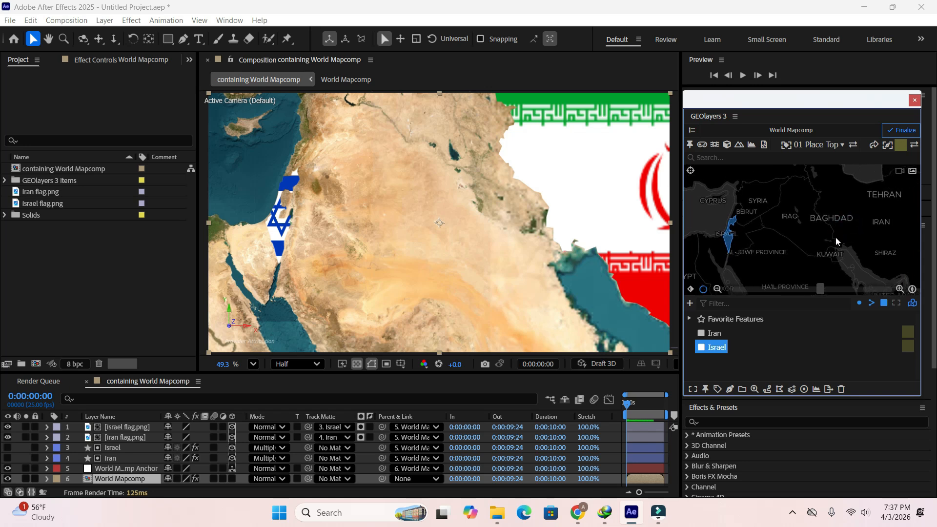
drag(848, 236, 831, 233)
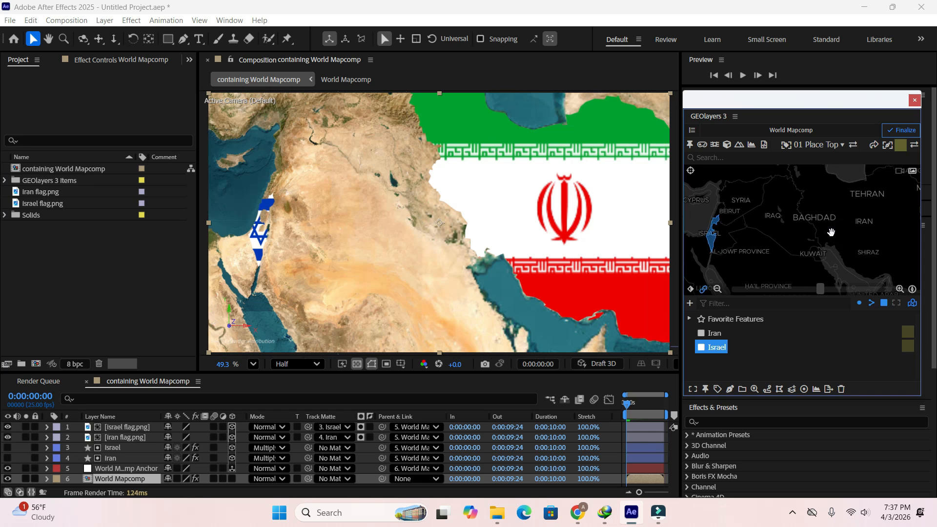
scroll(831, 232, down, 1)
drag(844, 230, 840, 232)
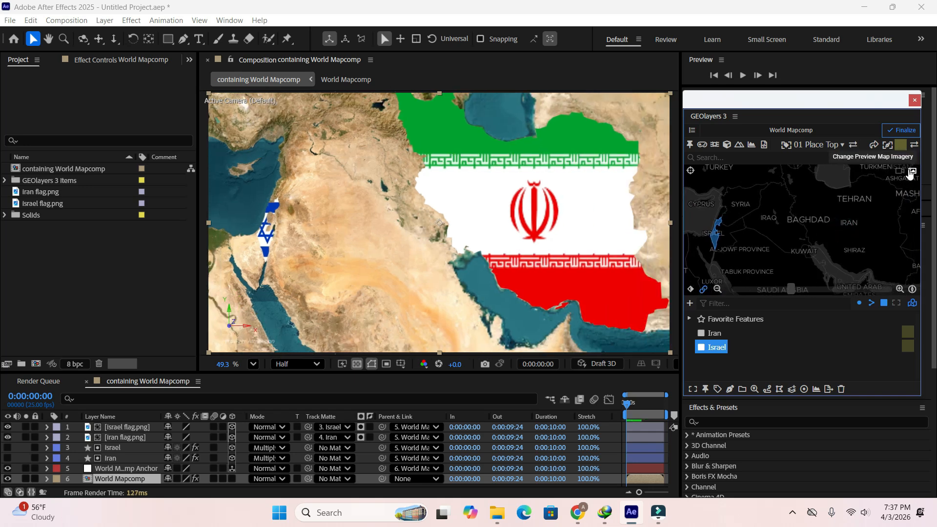
Finalize the World Mapcomp to load its detailed map imagery.
click(902, 132)
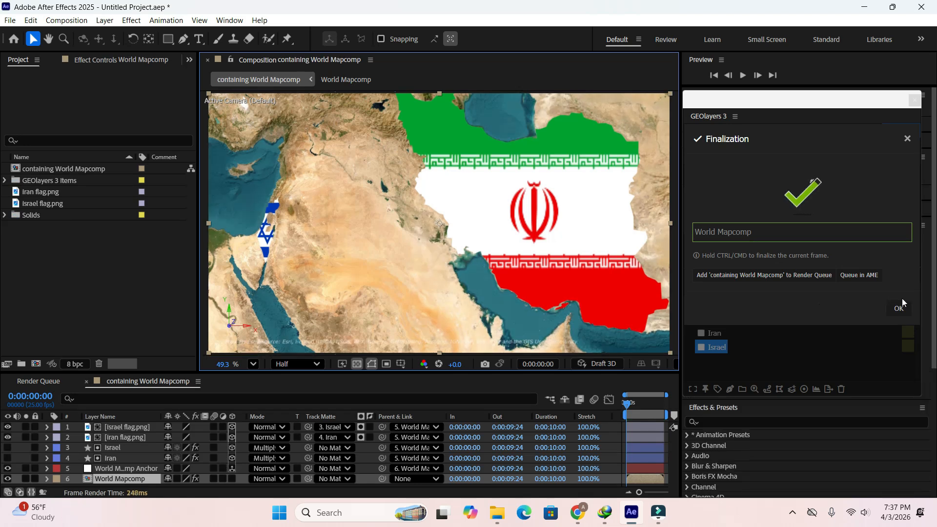
click(898, 308)
Check the composition at Full preview resolution and return it to Half.
click(309, 365)
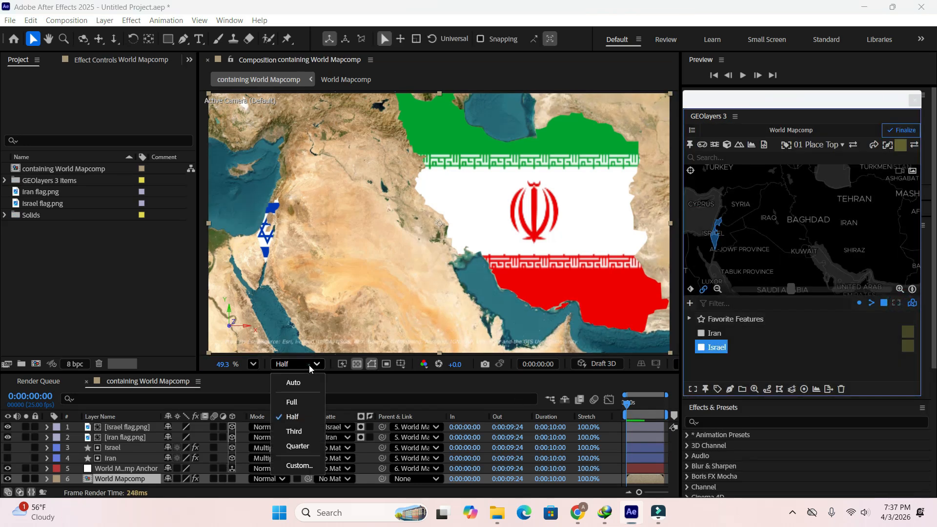
click(300, 396)
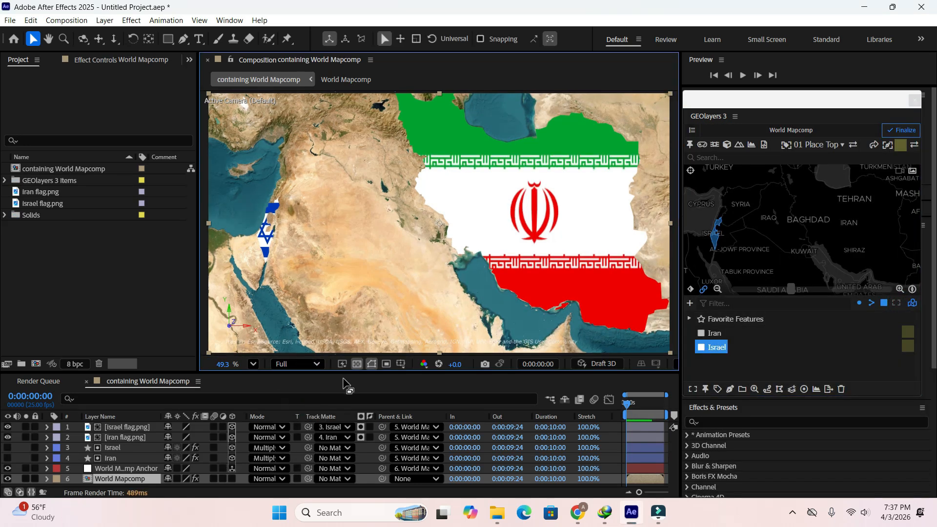
click(318, 364)
click(300, 416)
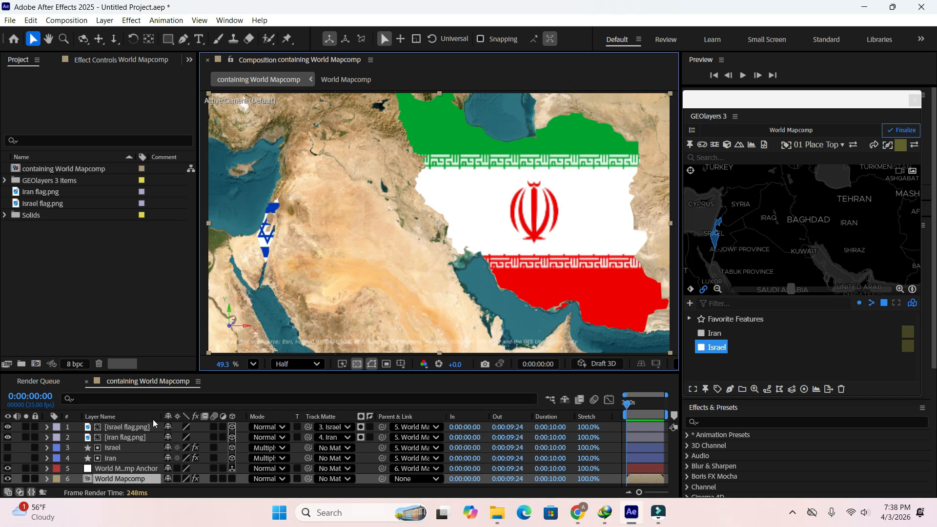
Tilt the mapcomp view into a 3D perspective, keeping both Israel and Iran in frame.
click(117, 282)
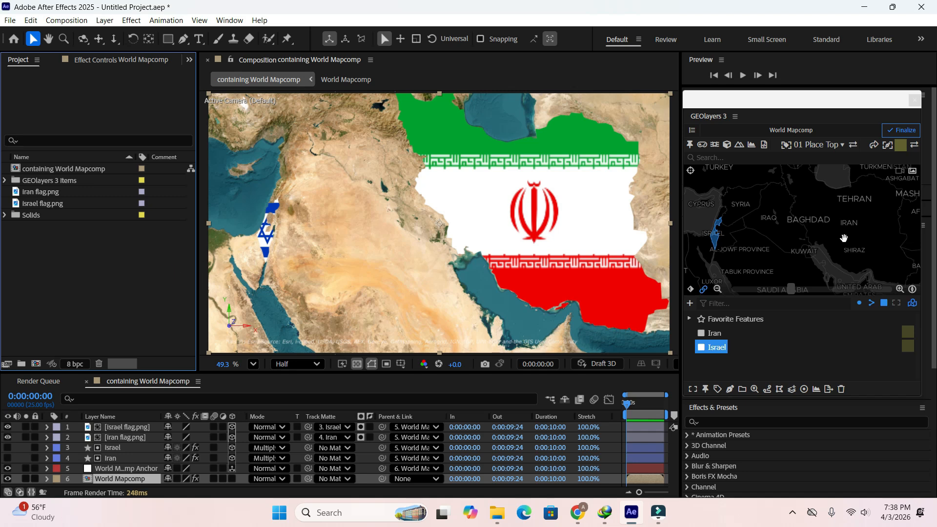
ctrl+click(804, 236)
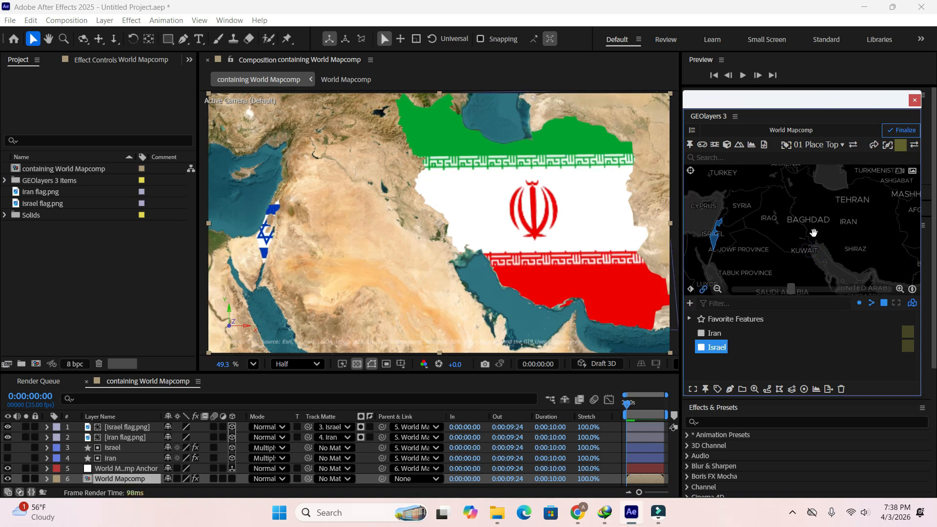
click(814, 235)
click(811, 225)
click(812, 219)
click(809, 214)
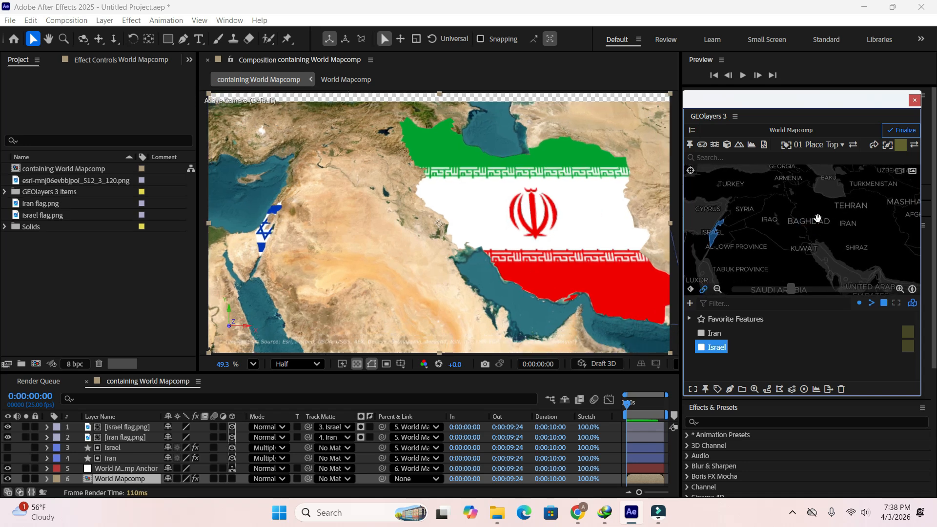
click(798, 226)
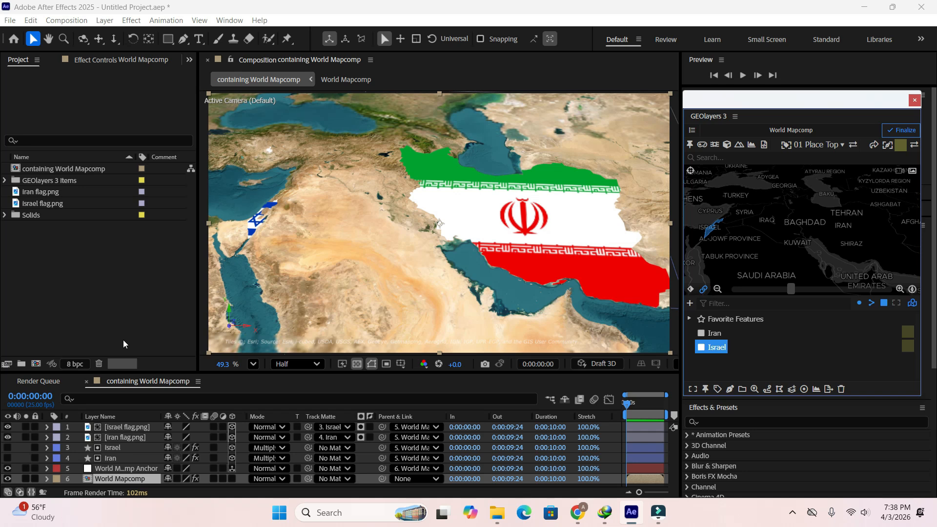
Import the missile2 image into the project as footage.
click(134, 297)
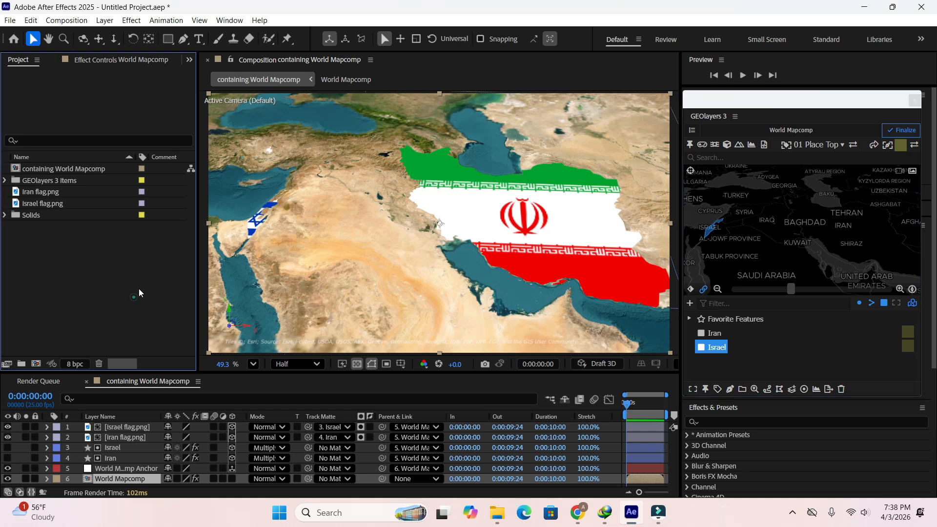
click(11, 21)
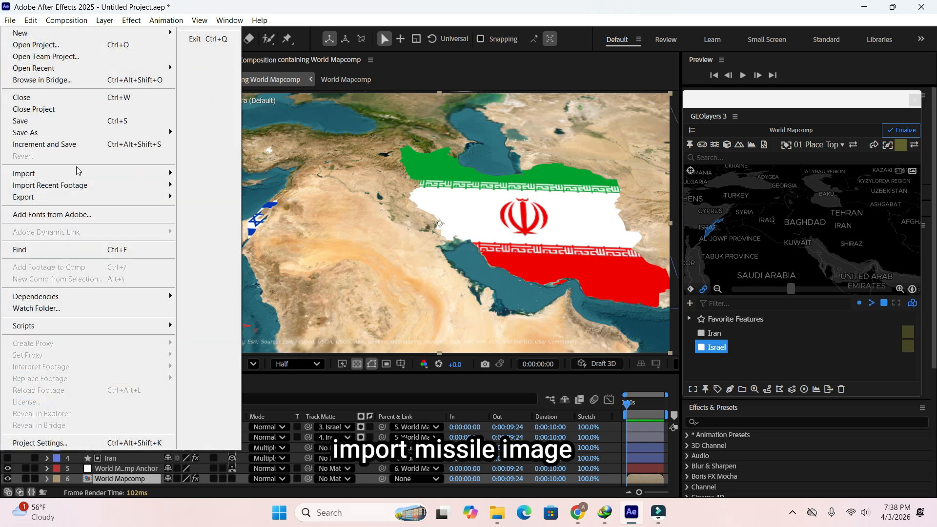
mouse_move(77, 173)
click(208, 174)
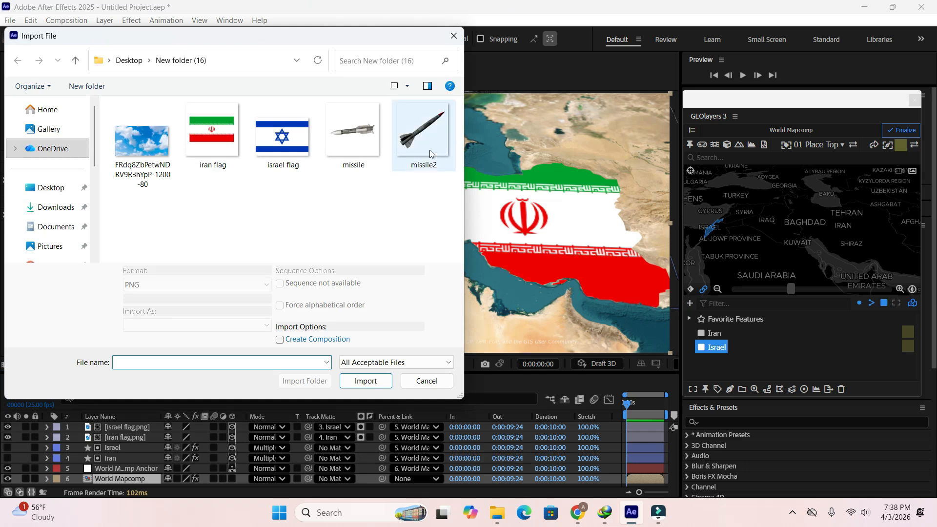
click(430, 151)
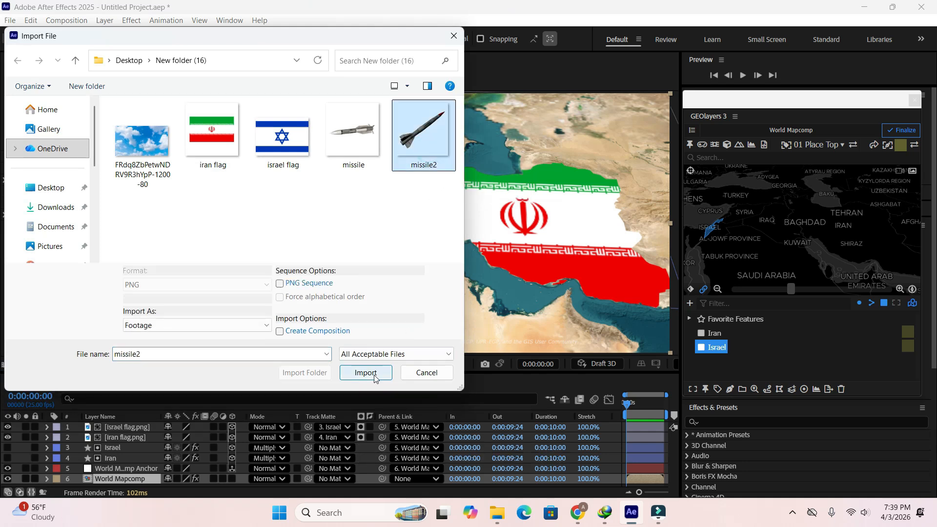
click(366, 373)
Place missile2.png as the top layer of the map composition and scale it down to 44%.
drag(114, 217, 149, 423)
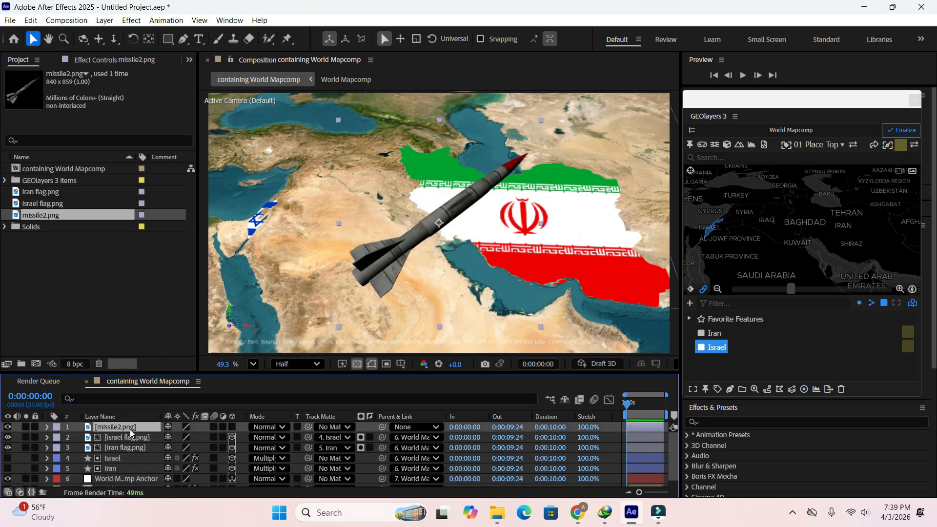
key(s)
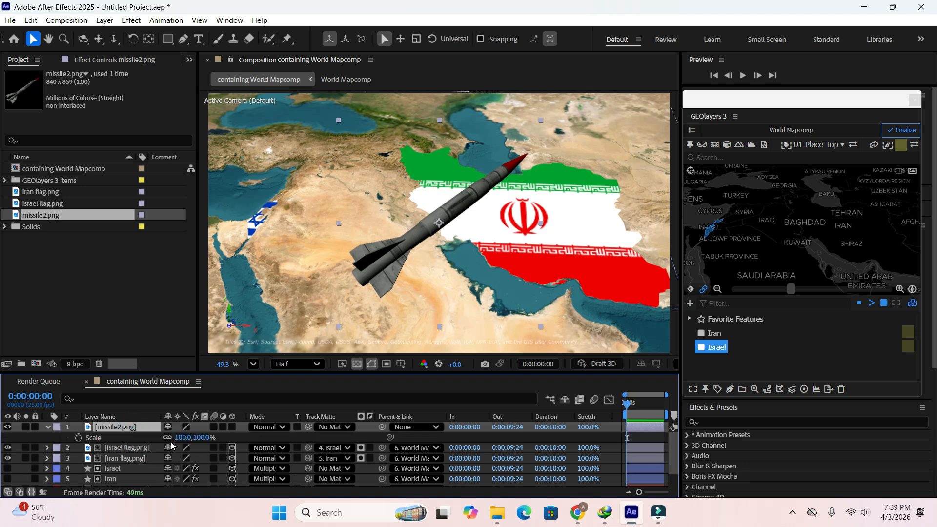
drag(183, 437, 126, 432)
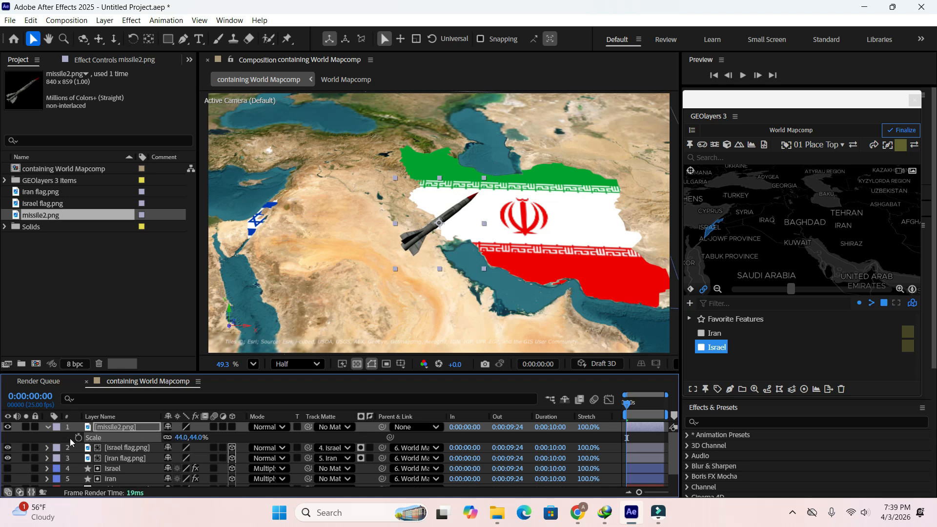
Rotate the missile2 layer to -53° so it points upright, and move it over eastern Iran.
click(110, 428)
key(r)
drag(181, 439, 157, 447)
drag(436, 253, 574, 235)
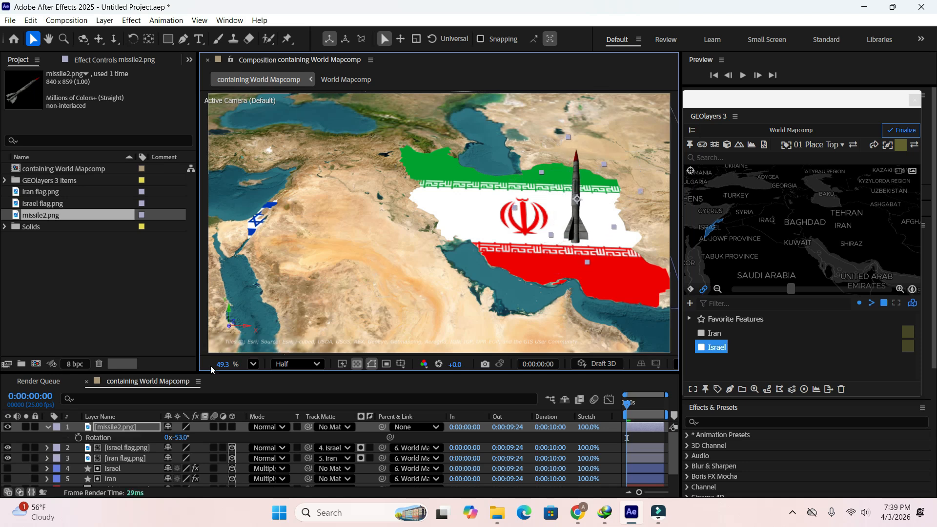
click(46, 426)
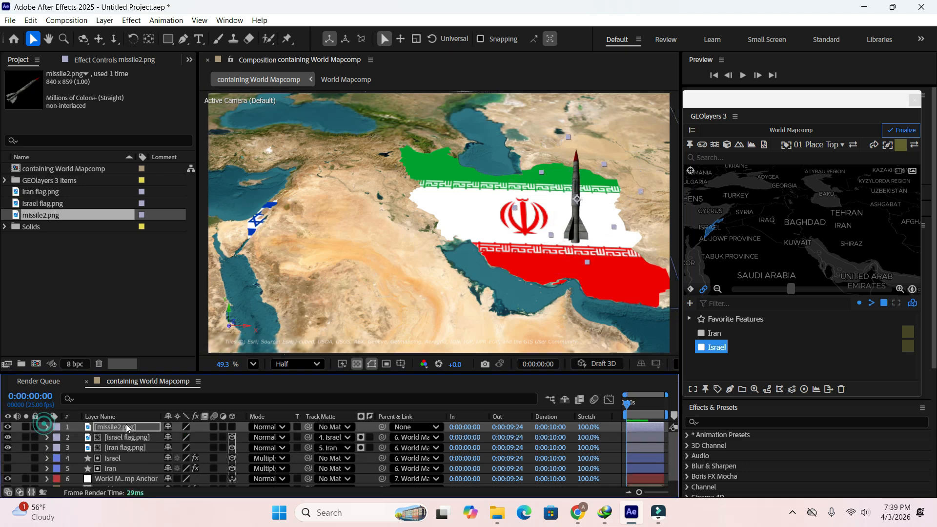
click(130, 323)
click(309, 282)
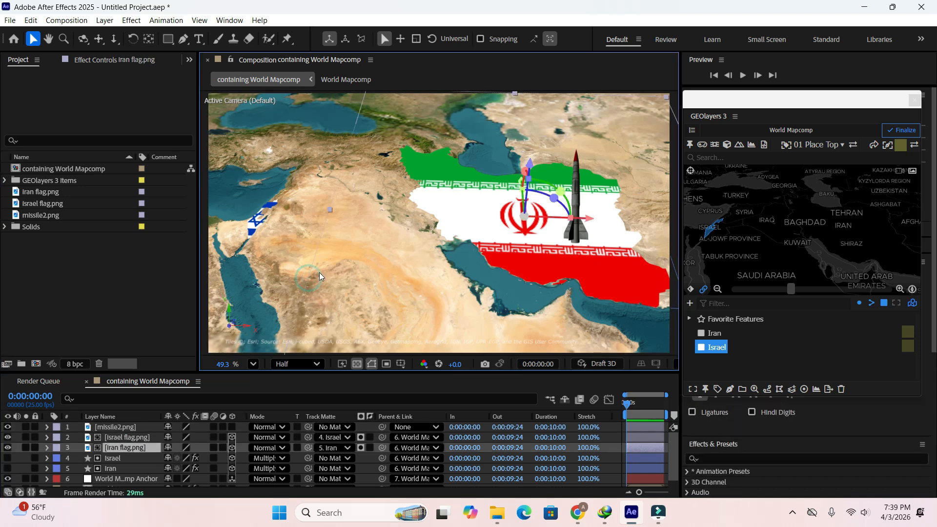
click(102, 317)
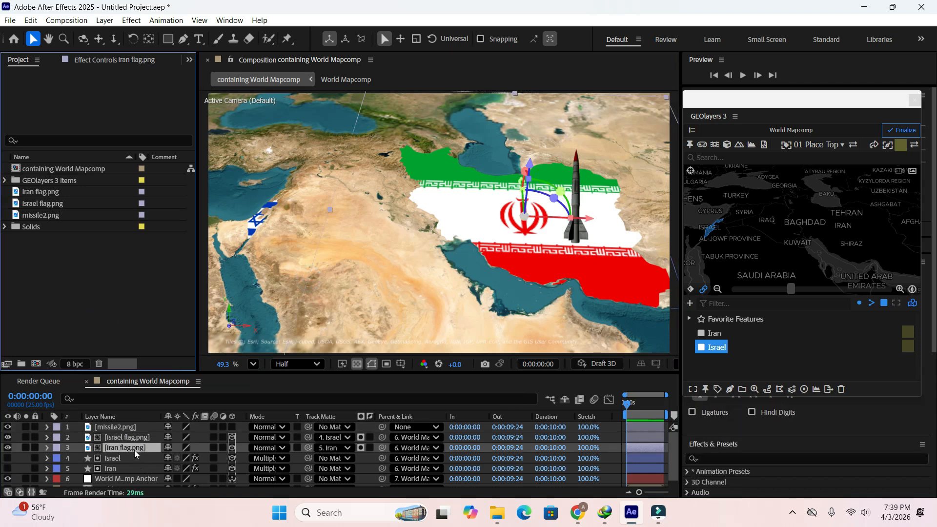
click(123, 427)
click(136, 303)
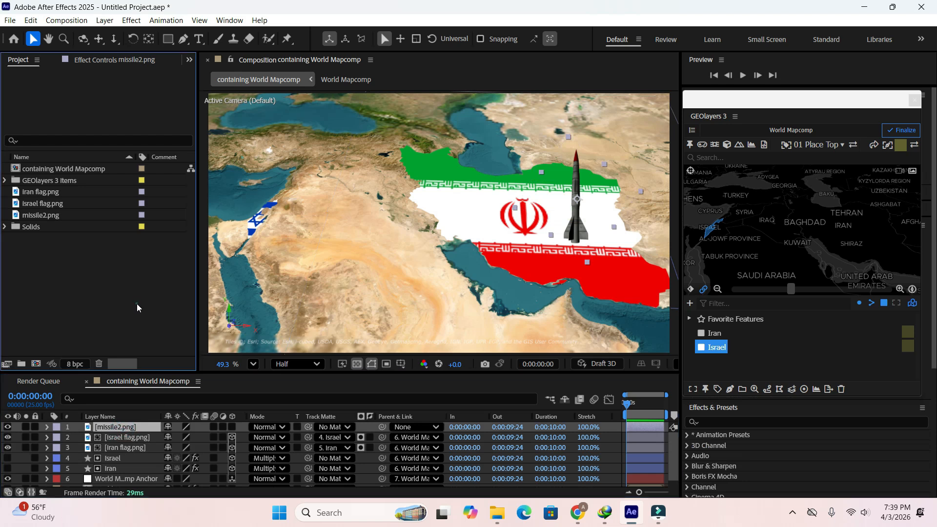
click(305, 250)
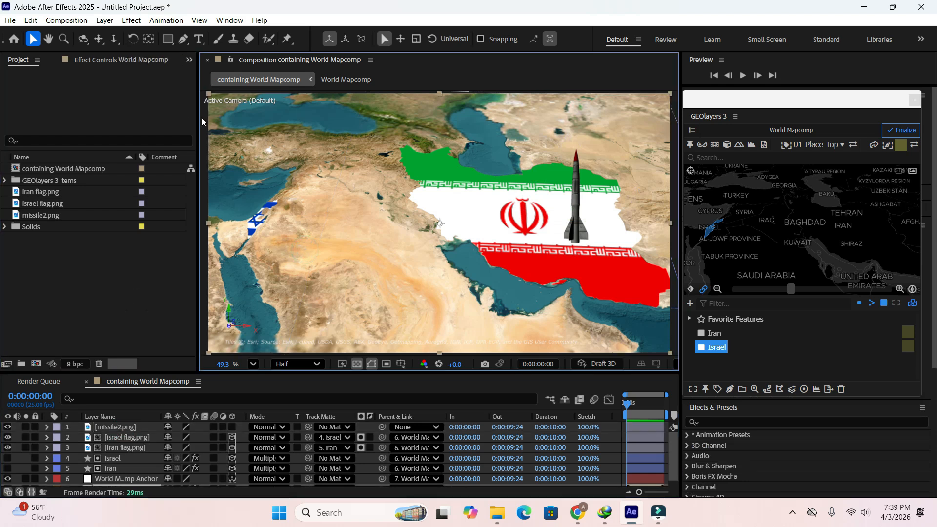
click(113, 290)
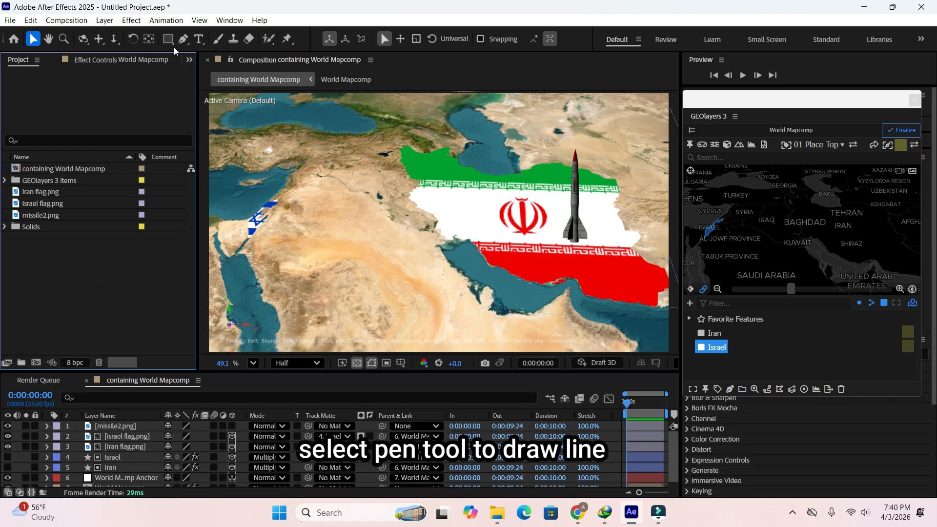
Draw an arched path with the Pen tool from central Iran over to Israel.
click(184, 41)
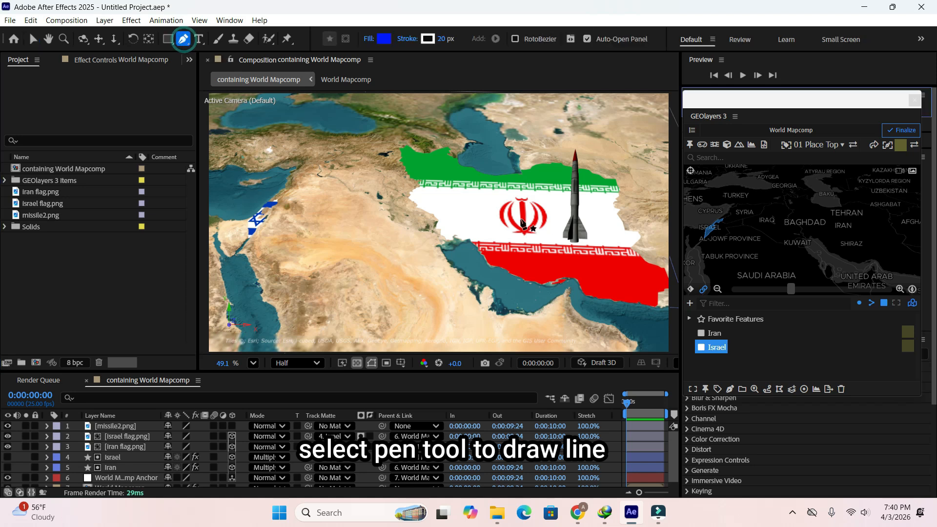
click(552, 234)
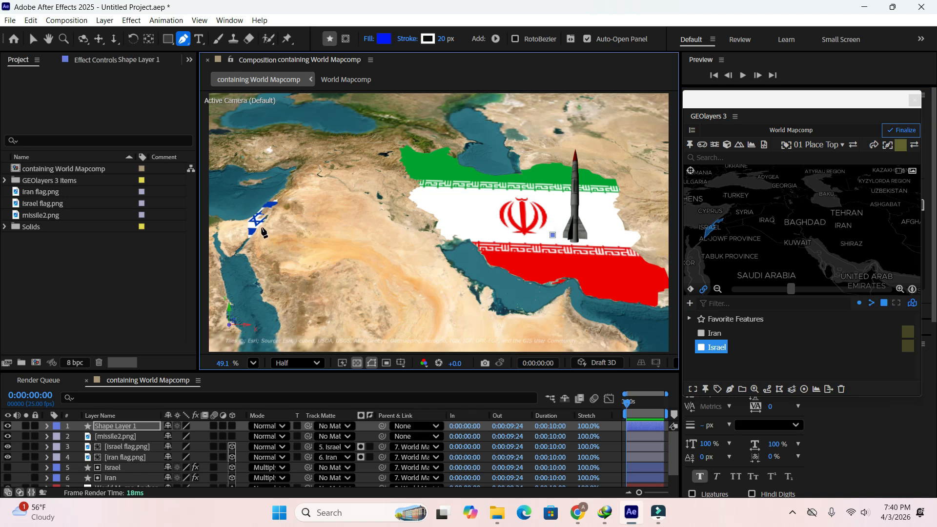
drag(255, 226, 99, 432)
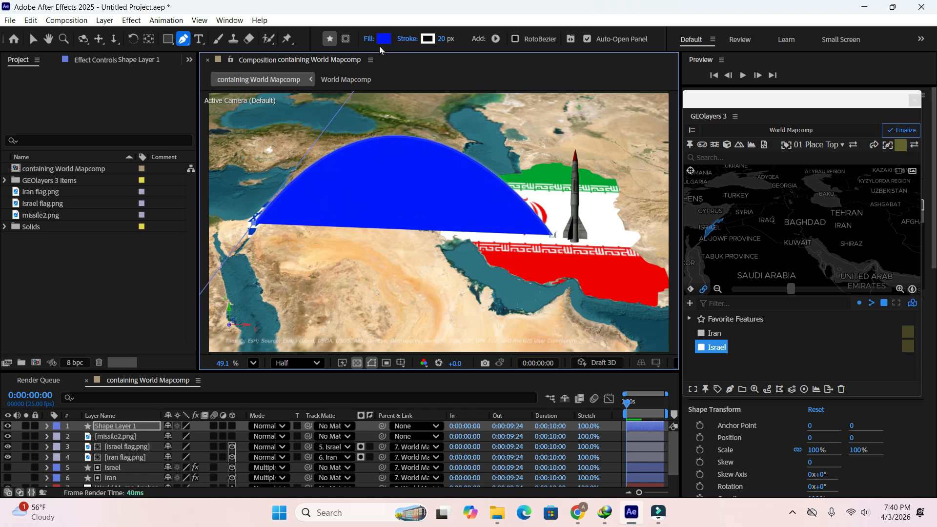
key(v)
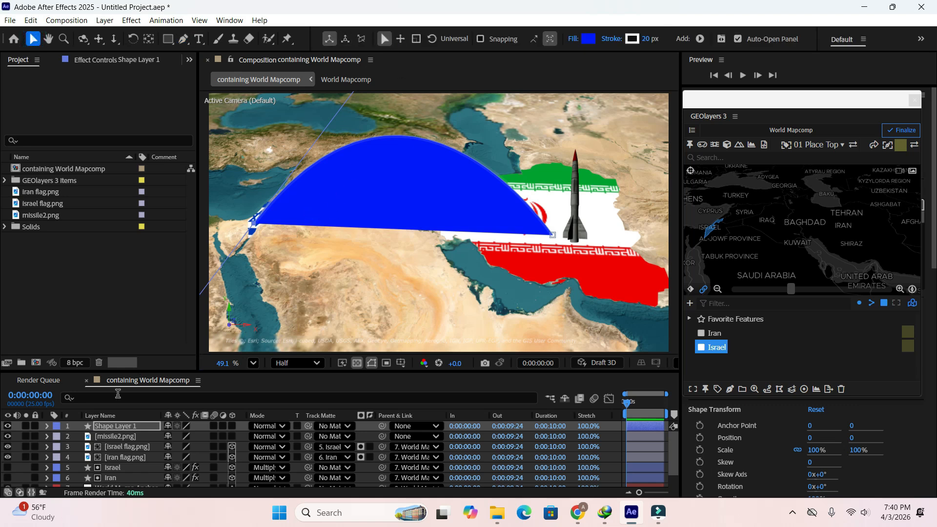
Set the arc shape layer's fill to None.
click(116, 426)
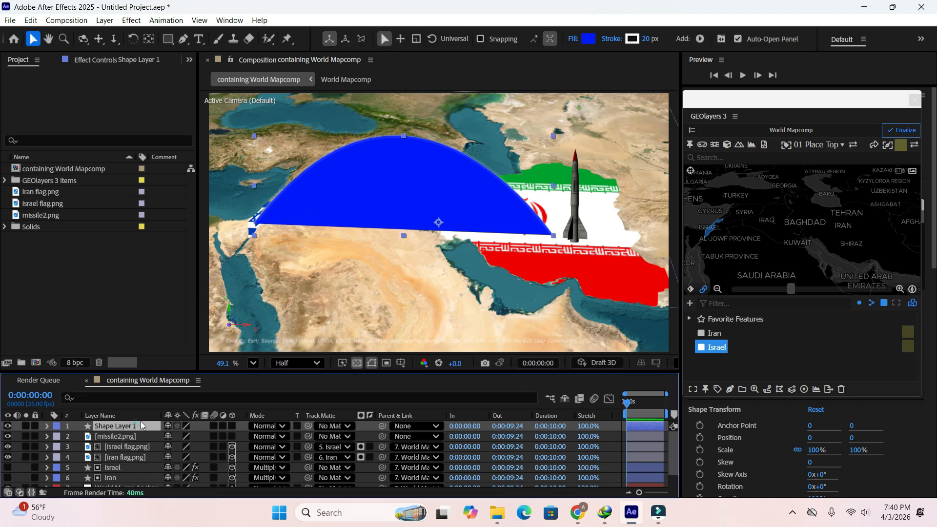
click(574, 39)
click(404, 222)
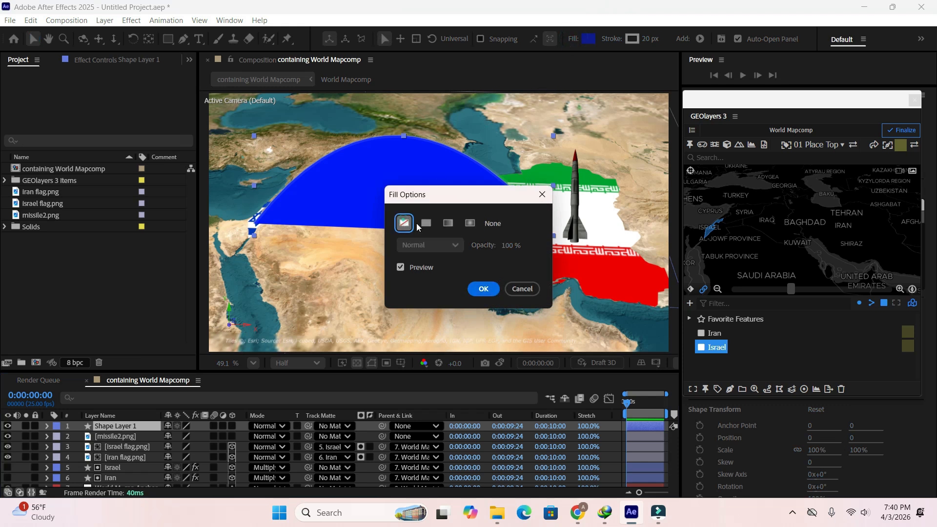
click(489, 288)
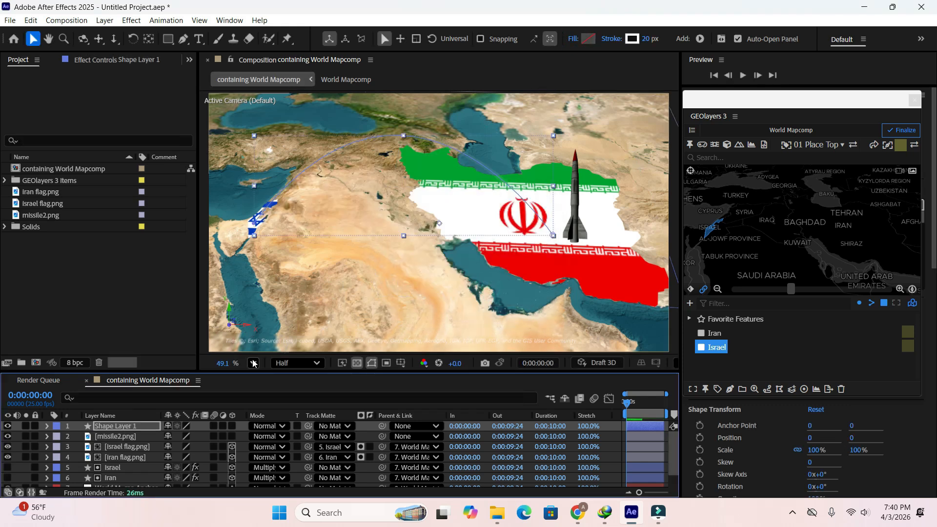
Reorder the layers so that Shape Layer 1 sits directly below missile2.png.
drag(279, 372, 278, 364)
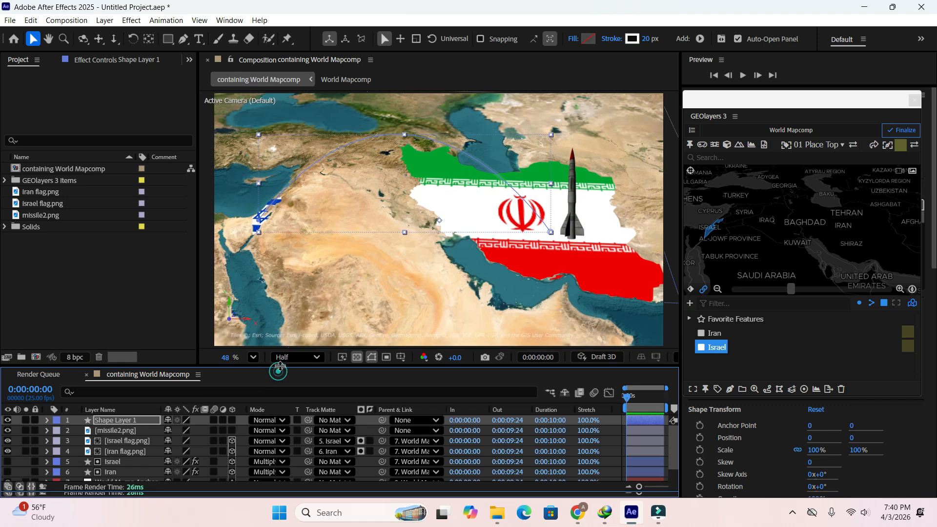
click(114, 419)
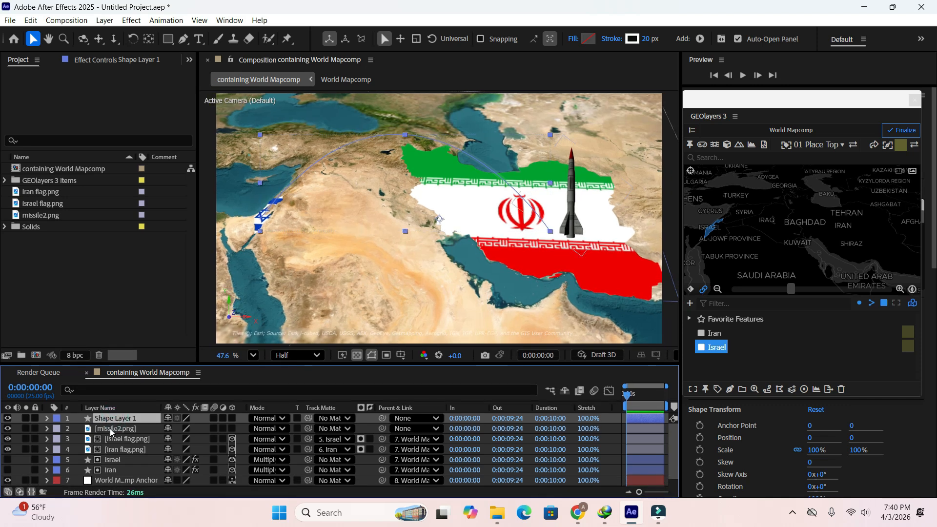
click(109, 428)
drag(110, 428, 108, 420)
click(112, 429)
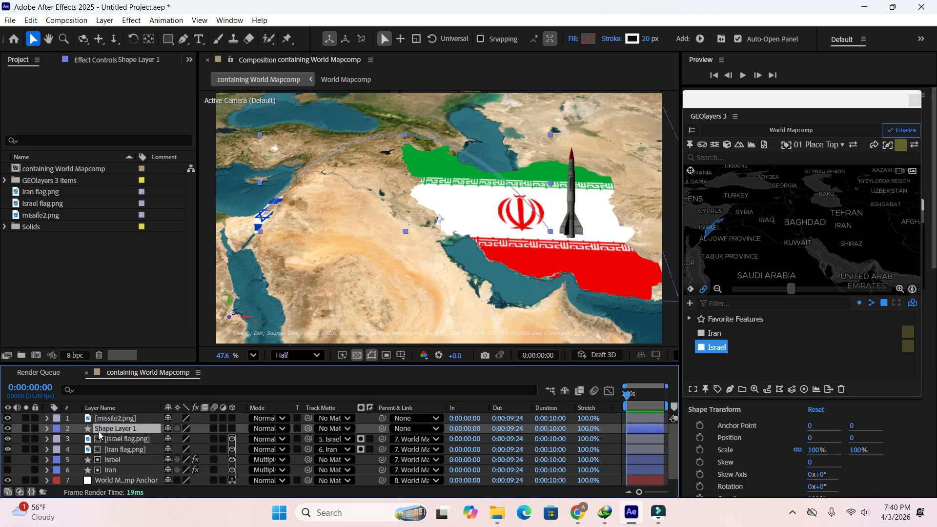
Reveal the Position property of the missile2.png layer.
click(110, 418)
key(p)
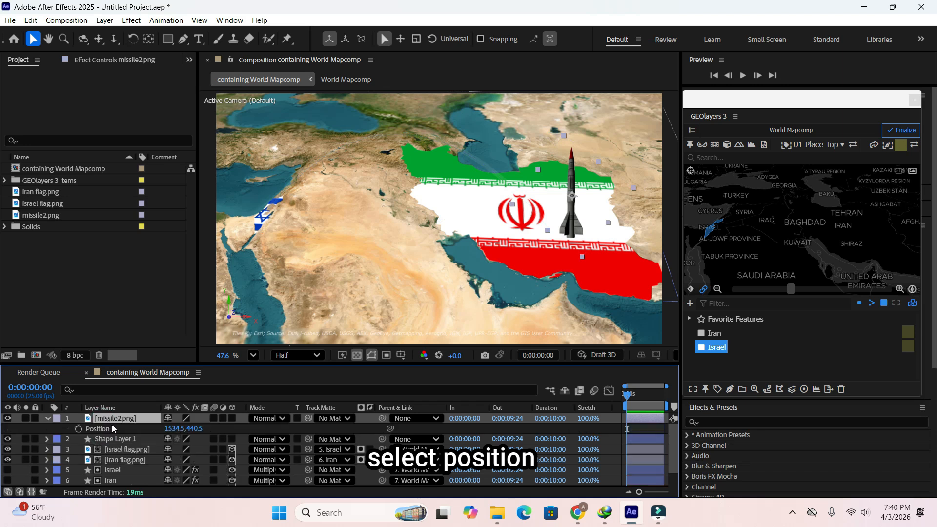
click(112, 428)
Expand Shape Layer 1 down to Path 1 and copy its Path property.
click(111, 440)
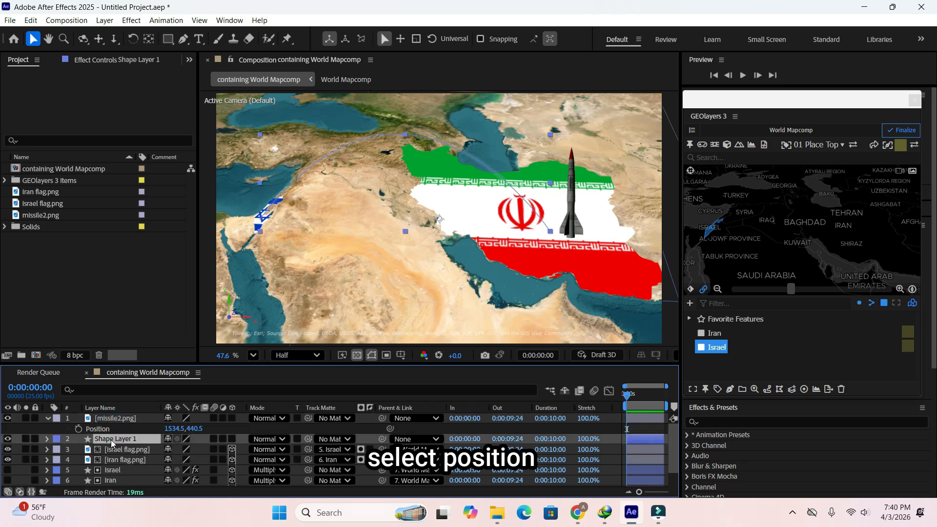
click(48, 439)
click(59, 450)
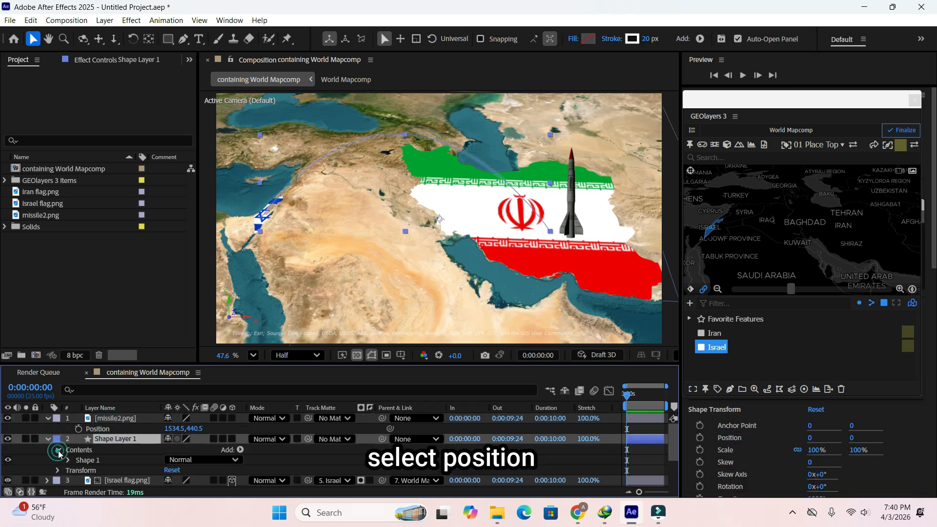
click(67, 461)
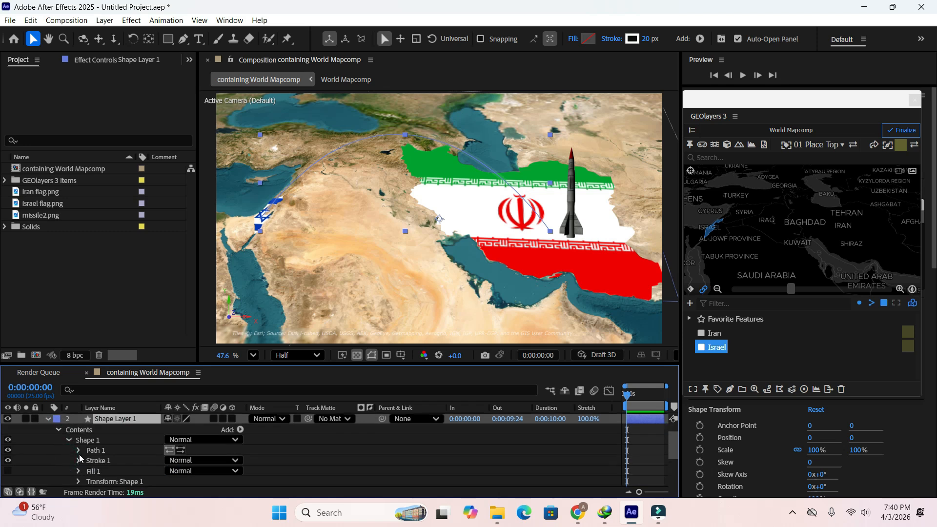
click(78, 451)
click(96, 450)
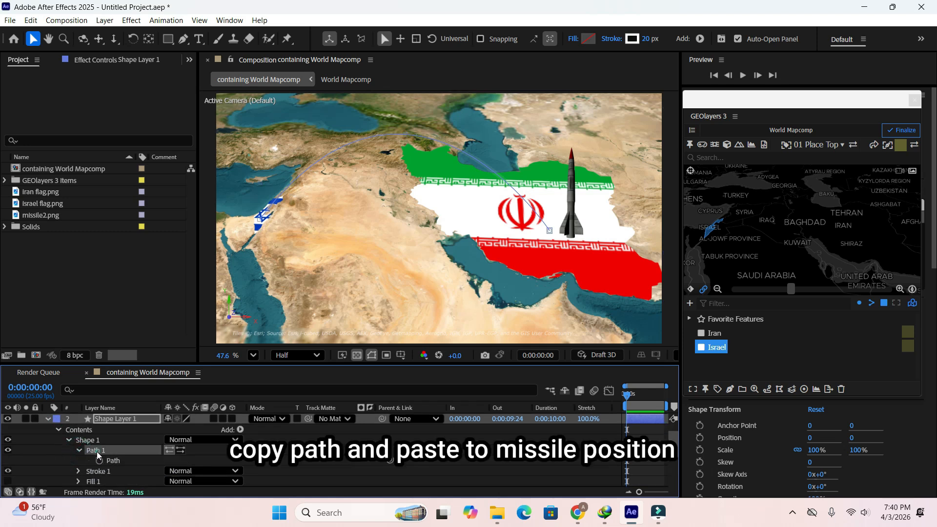
click(109, 461)
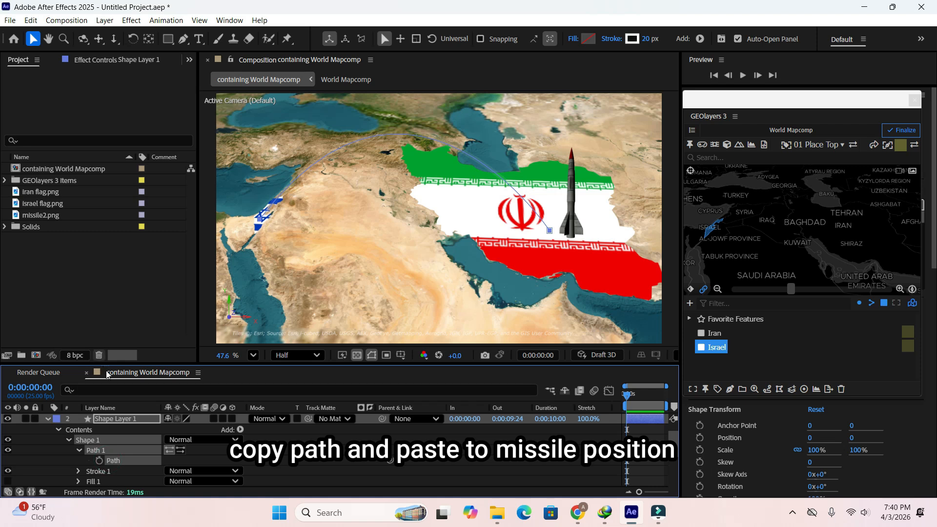
click(31, 22)
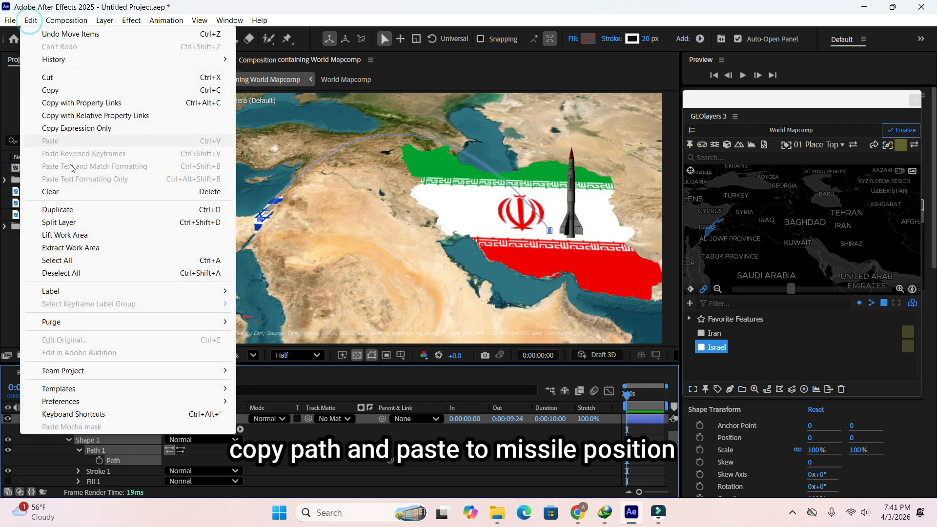
click(66, 91)
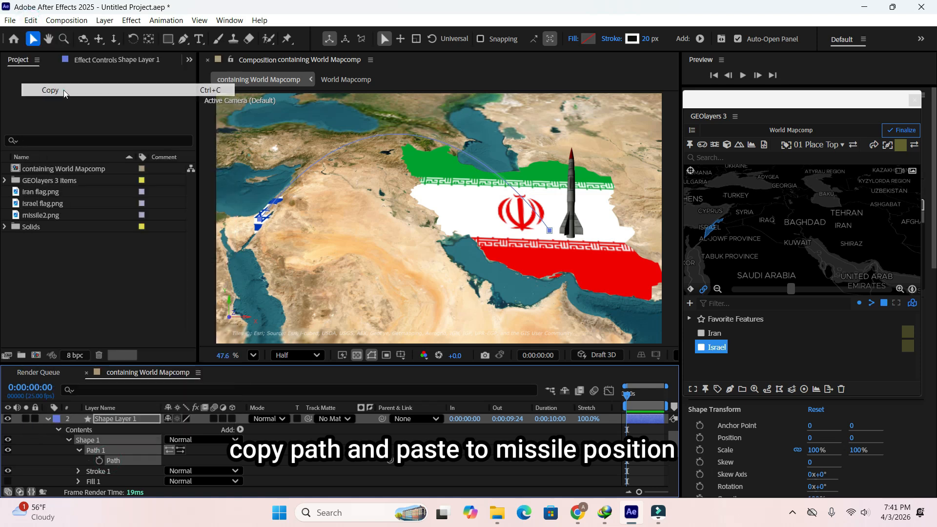
Paste the copied path into the missile2 layer's Position as keyframes, and collapse both layers' properties.
scroll(45, 446, up, 1)
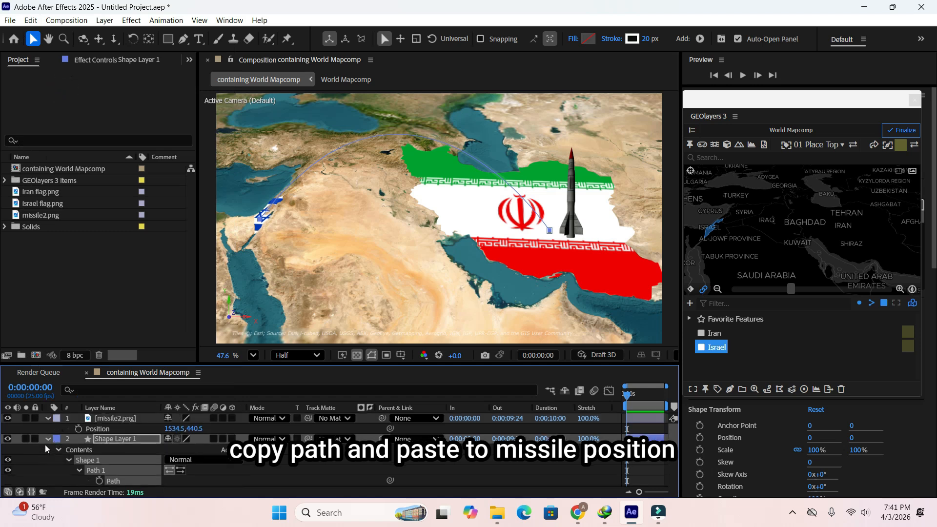
click(98, 429)
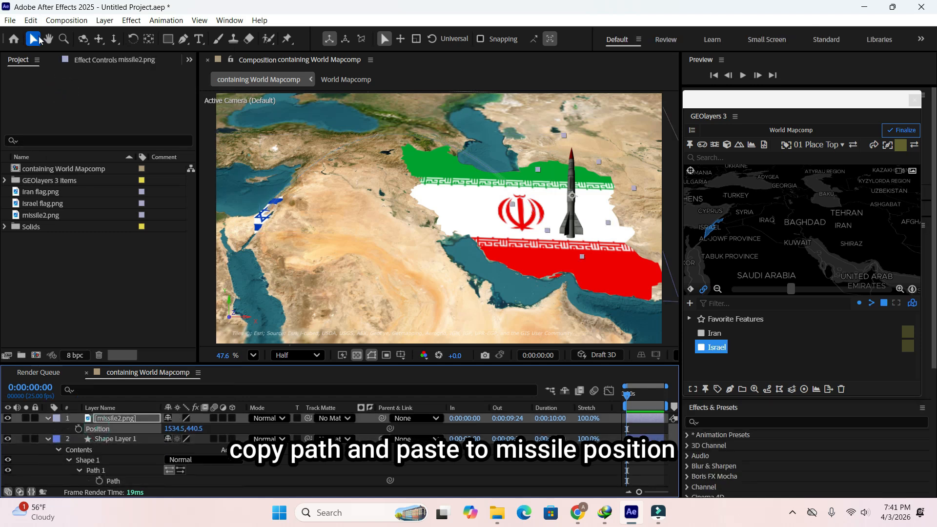
click(30, 21)
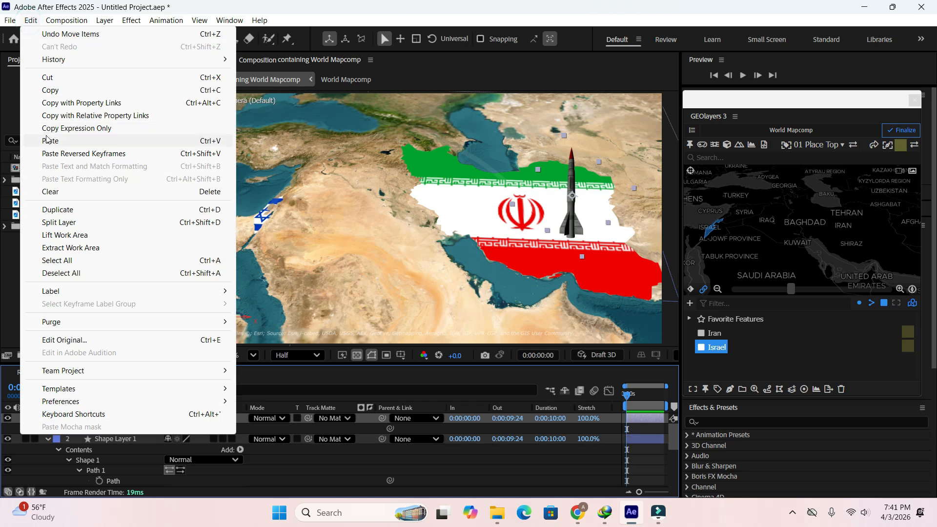
click(49, 140)
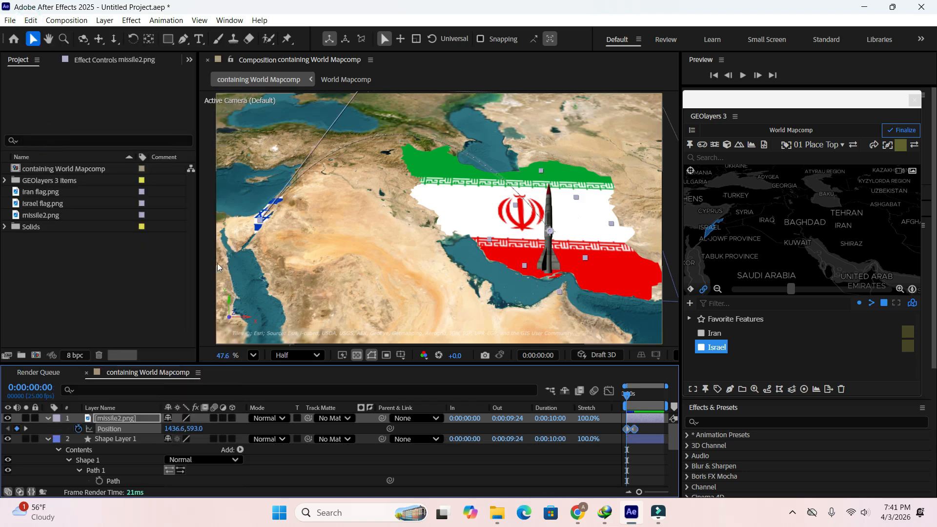
click(47, 437)
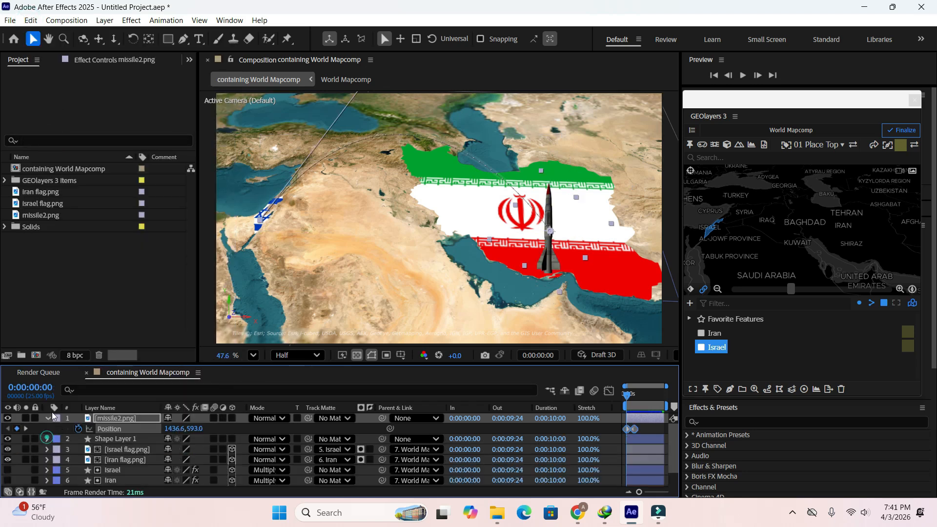
click(48, 419)
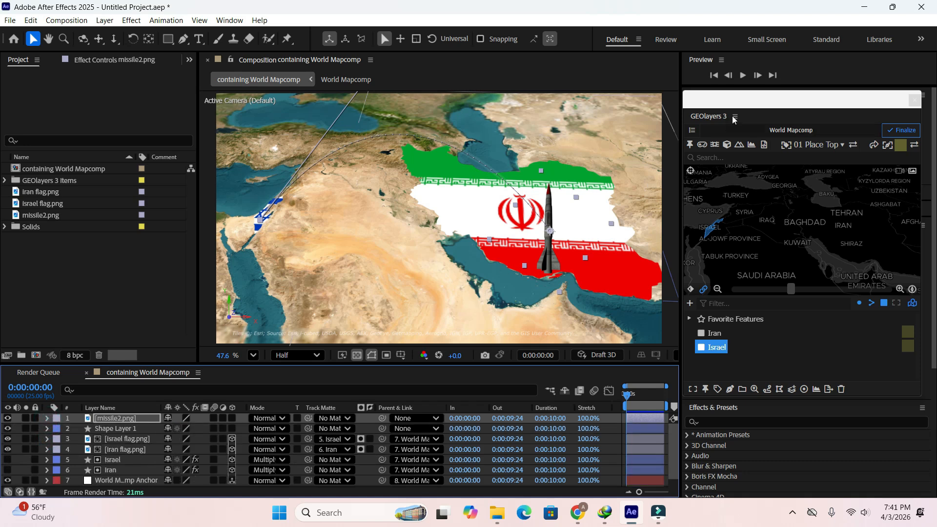
Play the composition from the start to check the missile's motion along the arc.
drag(736, 102, 740, 117)
click(716, 77)
click(742, 75)
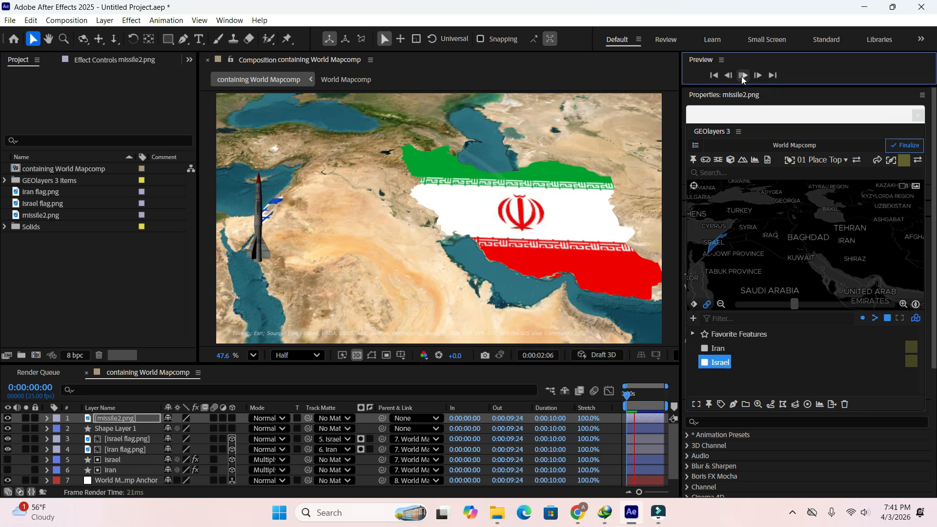
Stop playback, return to the first frame, and set the missile2.png layer's auto-orientation to Orient Along Path.
click(742, 76)
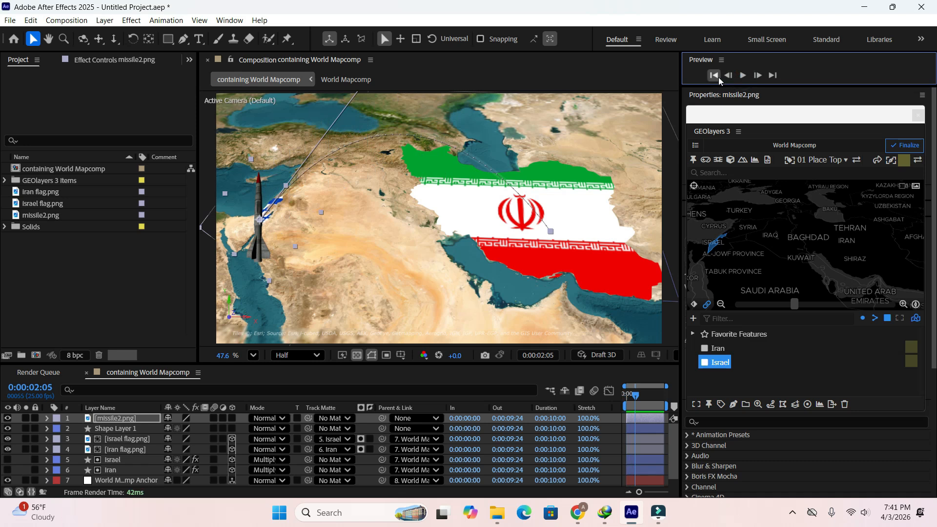
click(714, 75)
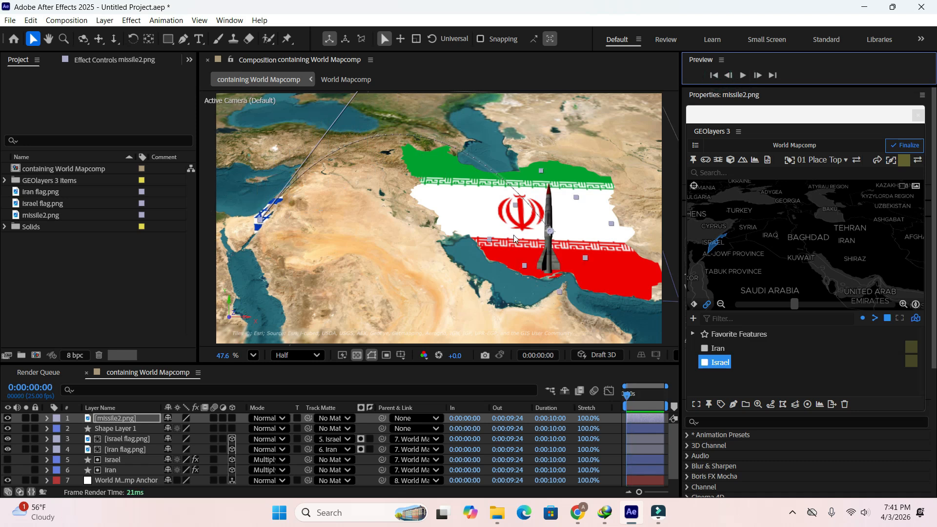
click(117, 418)
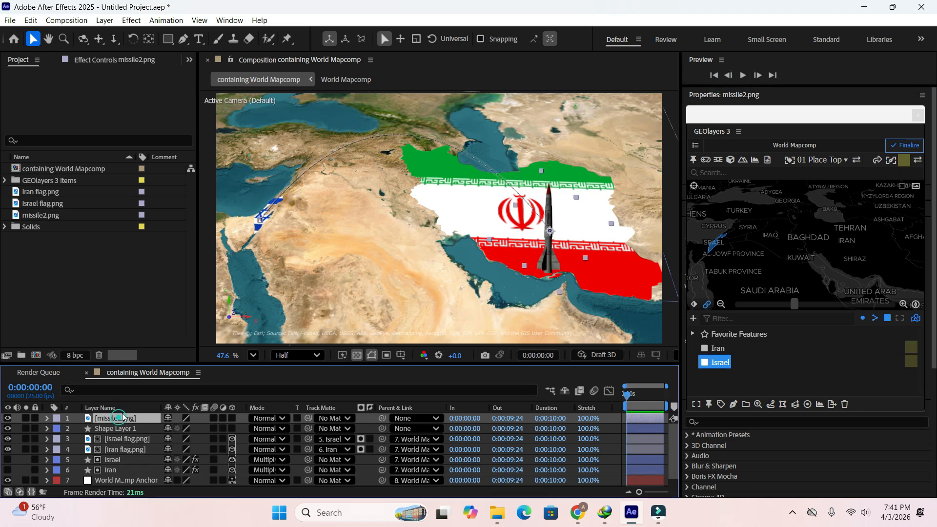
click(108, 21)
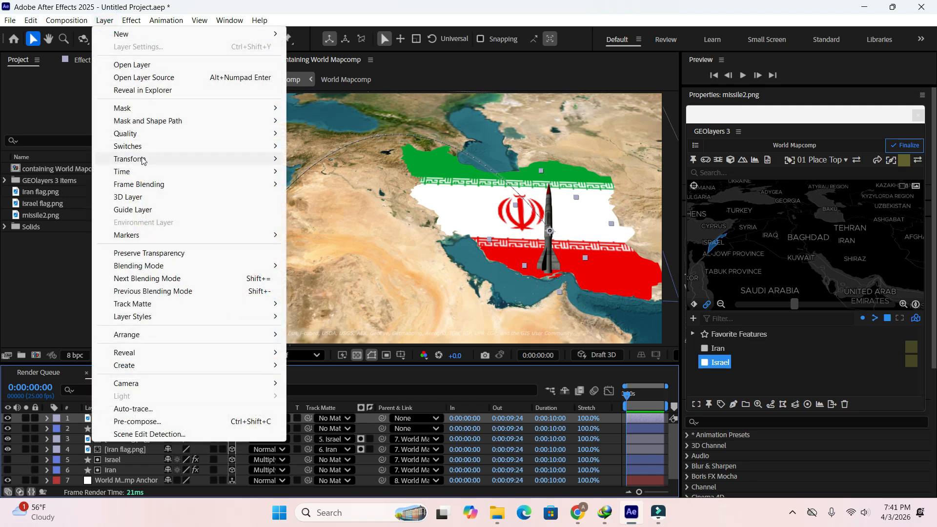
mouse_move(143, 160)
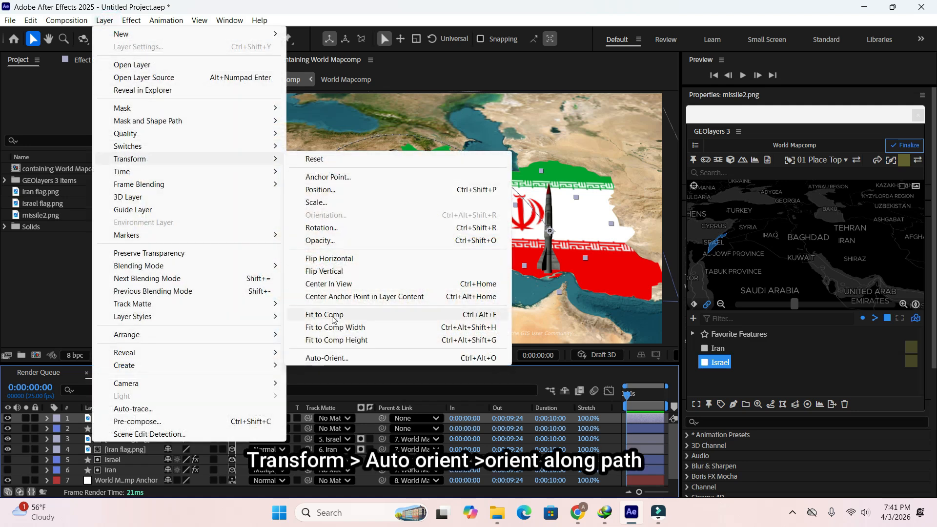
click(346, 358)
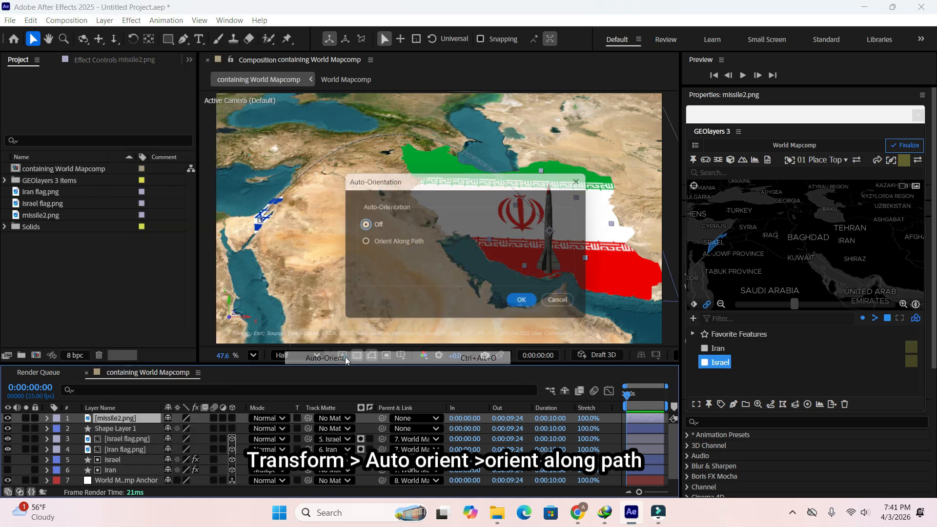
click(361, 242)
click(518, 306)
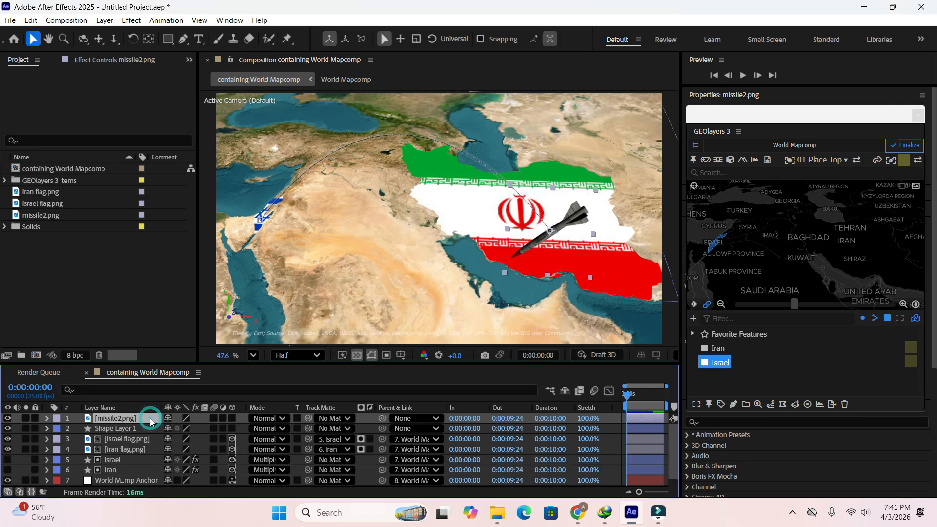
Set the missile2.png layer's rotation to 32° and play the composition from the start to check its heading along the arc.
key(r)
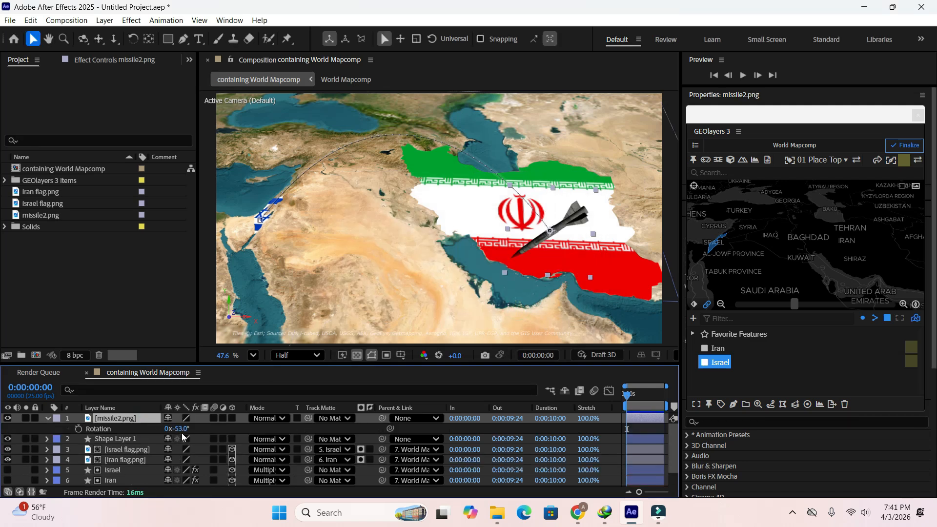
drag(180, 429, 237, 435)
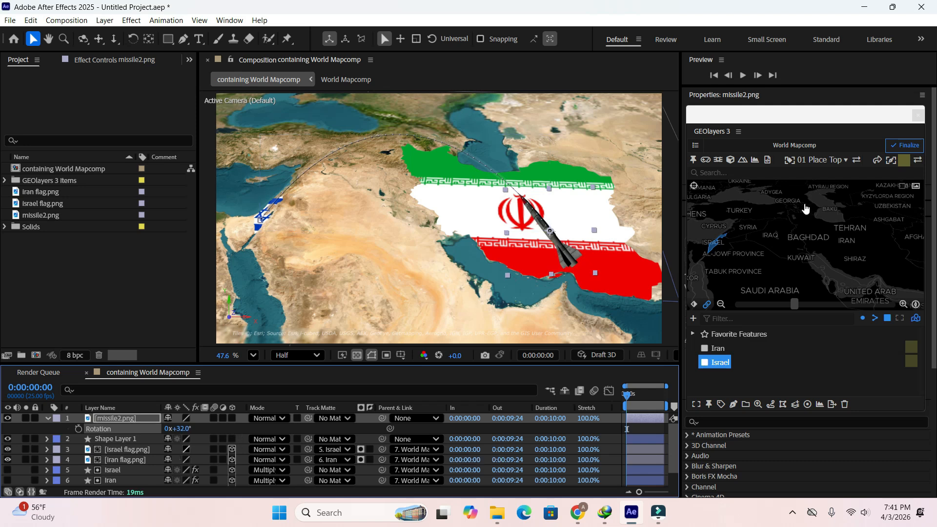
click(715, 76)
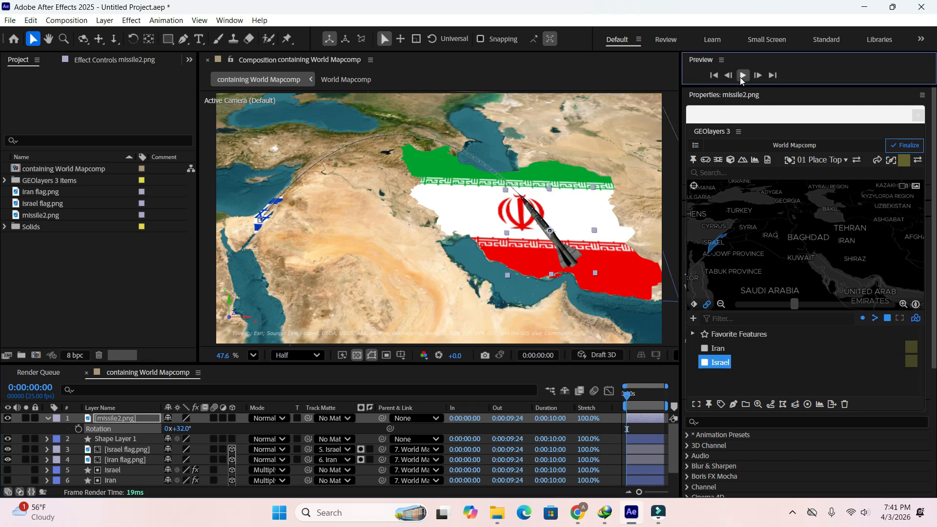
click(741, 76)
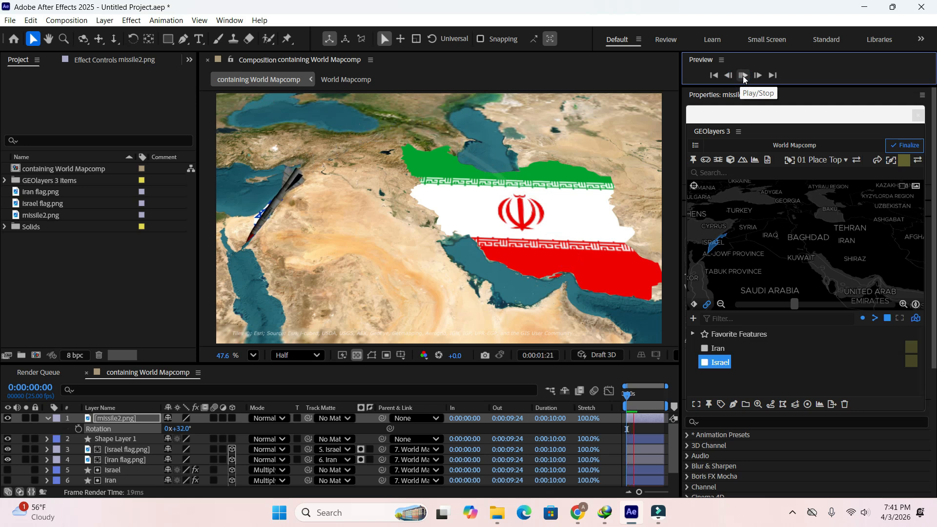
click(743, 76)
click(741, 76)
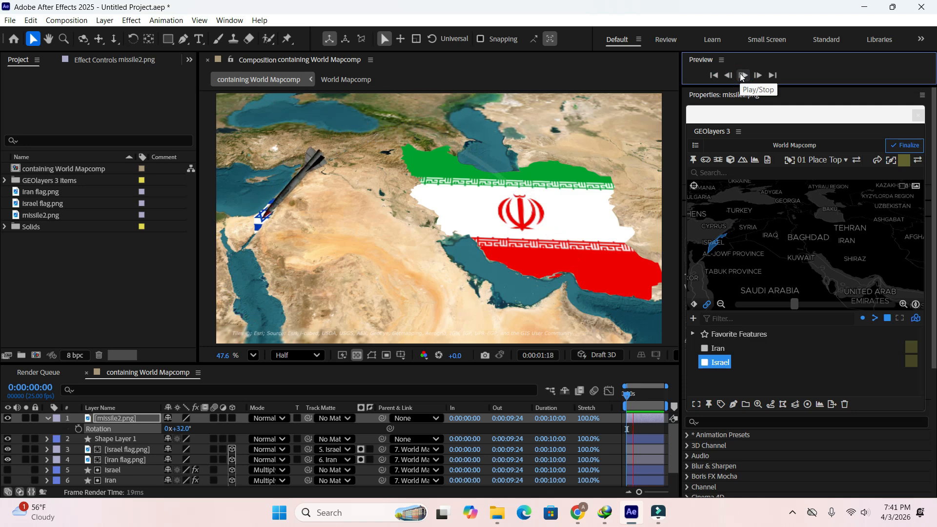
click(742, 77)
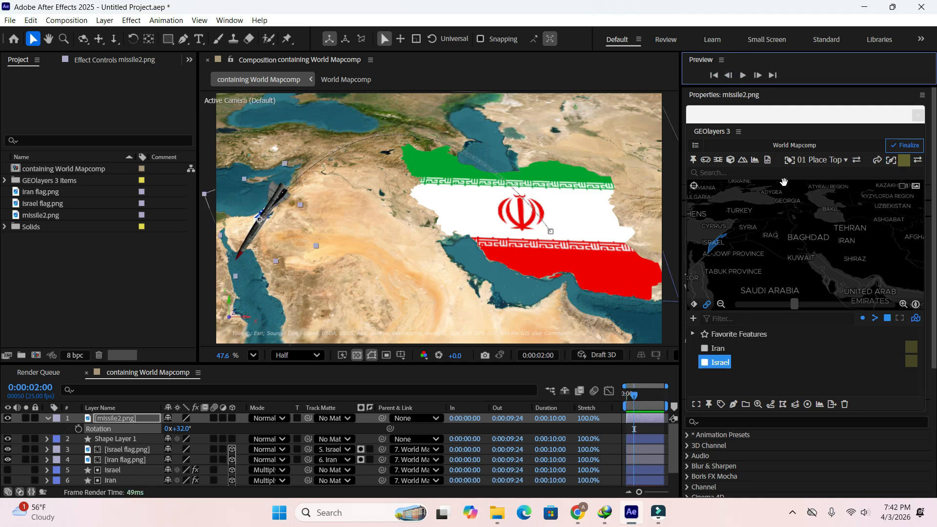
Move the floating GEOlayers 3 panel aside and hide the timeline's In, Out, Duration and Stretch columns to widen the time ruler.
drag(764, 124, 784, 114)
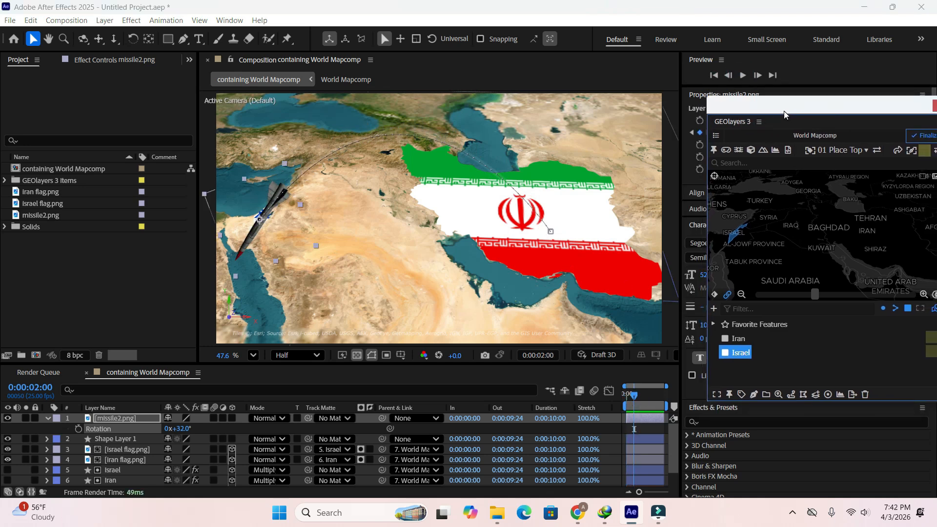
click(33, 493)
drag(746, 108, 755, 139)
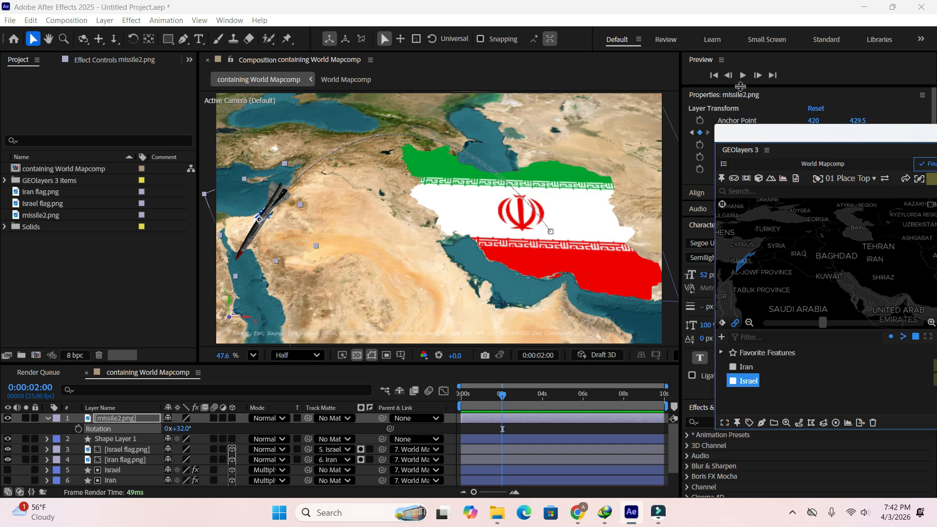
Play the composition from the start to review the missile's flight, and return to the first frame.
click(713, 76)
click(742, 76)
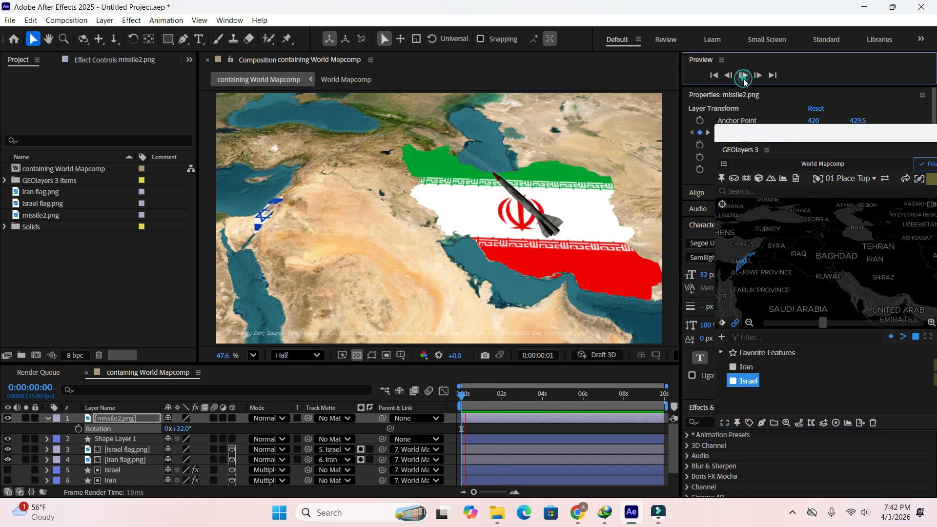
click(743, 76)
click(713, 75)
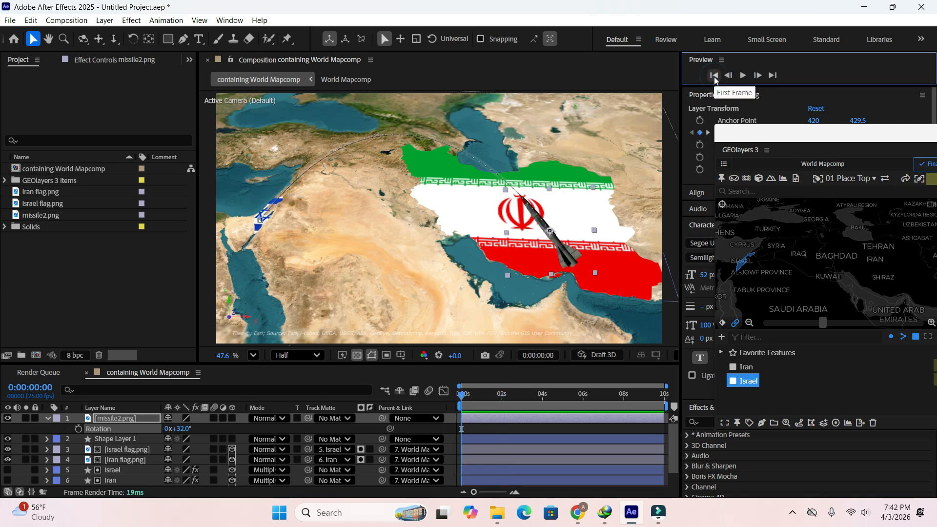
Collapse the missile2.png layer's properties and import the "Boomb Blasting Green screen" video as footage.
click(135, 302)
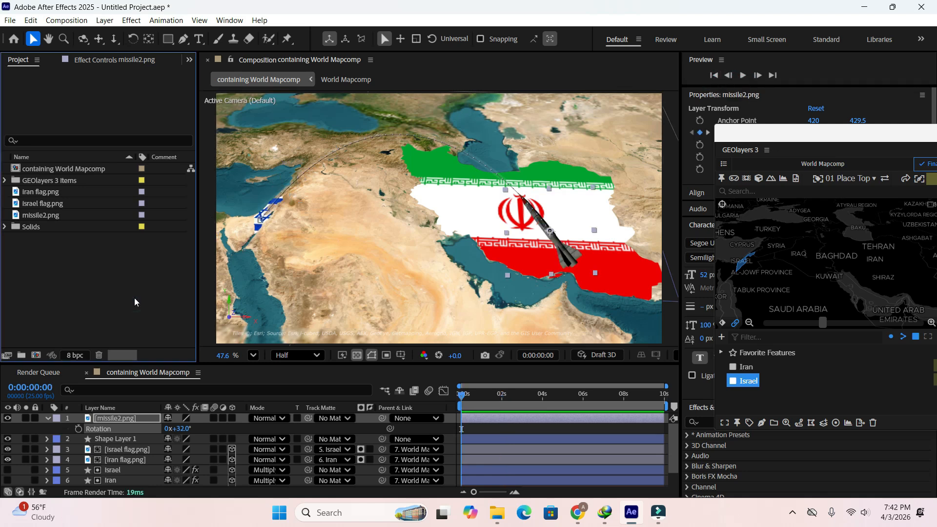
click(48, 420)
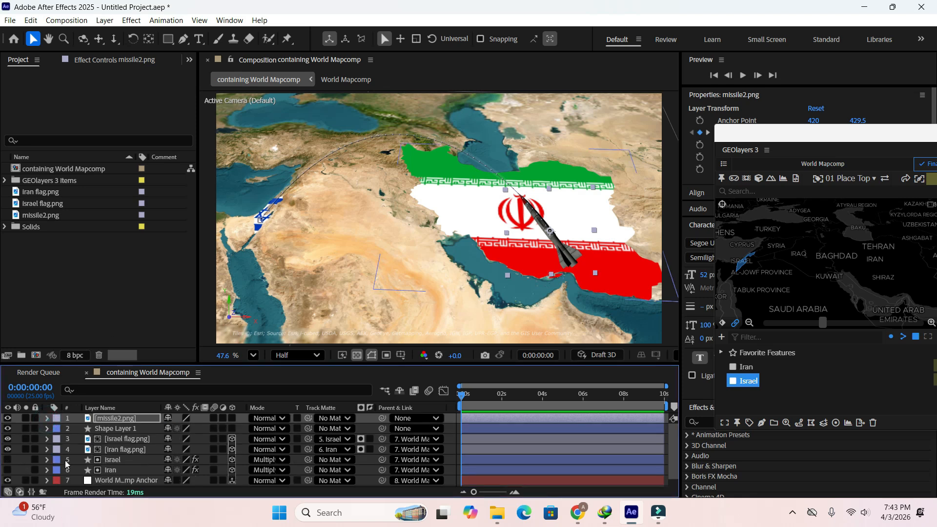
click(158, 301)
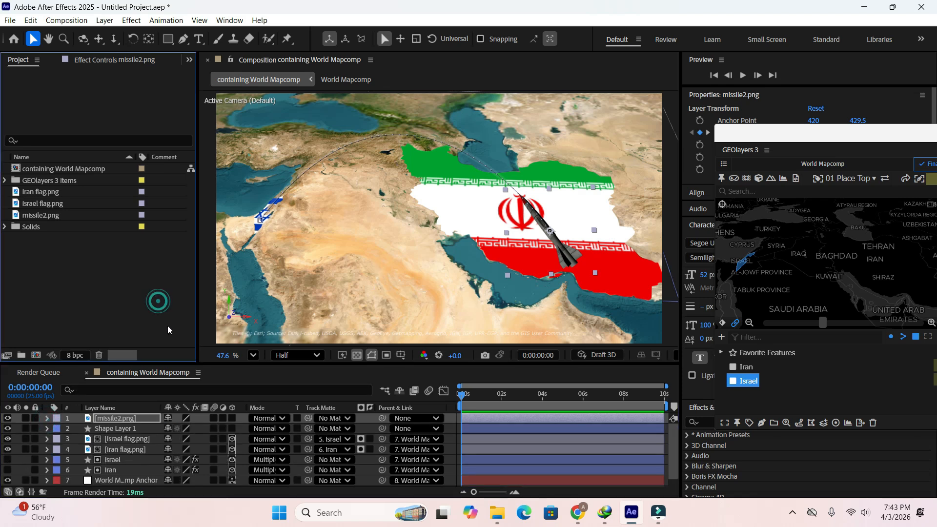
click(13, 23)
mouse_move(162, 174)
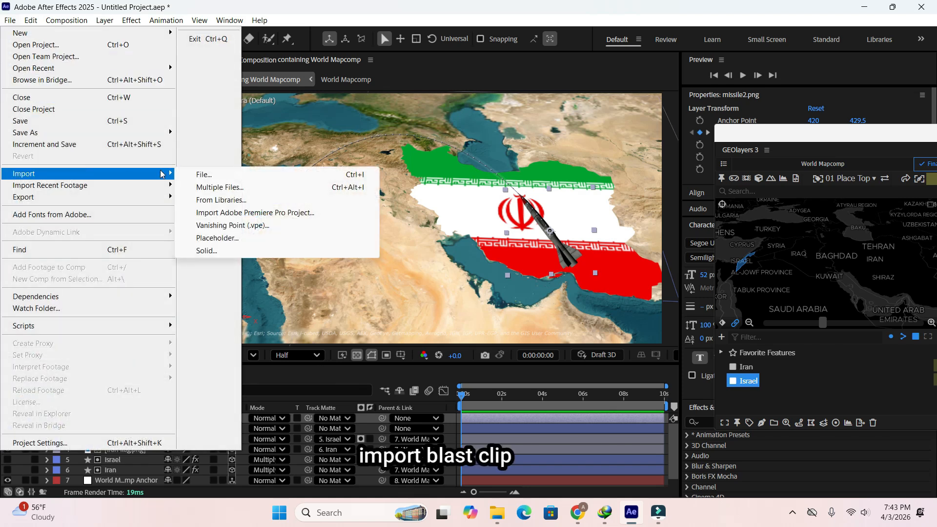
click(227, 174)
key(ctrl+i)
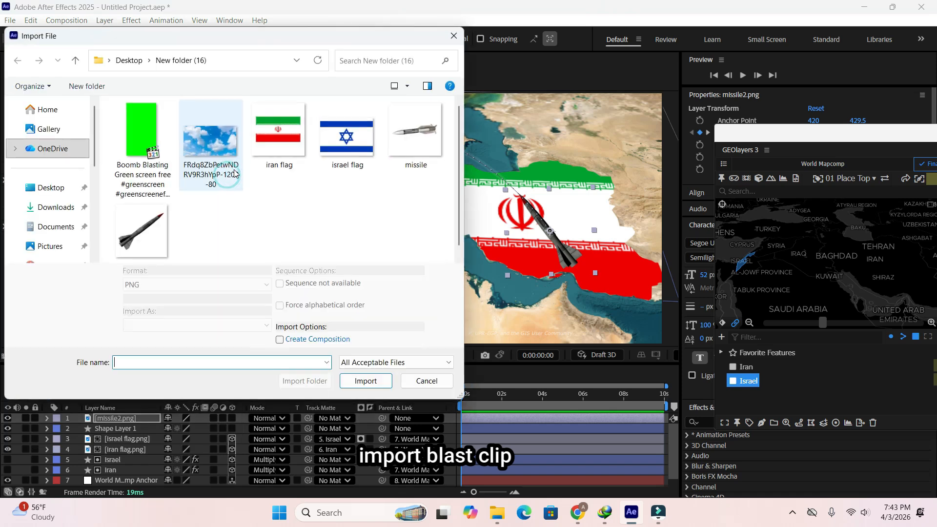
click(157, 158)
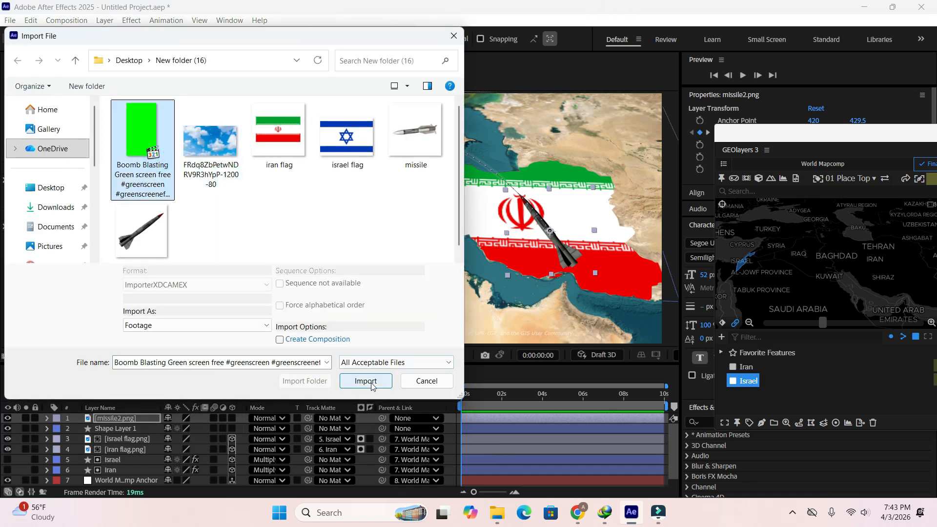
click(366, 381)
Add the blast clip as the top layer, shift it just west of Iran, and go to 0:00:03:16 where its explosion shows.
drag(99, 168, 147, 416)
drag(442, 245, 388, 239)
drag(468, 402, 536, 399)
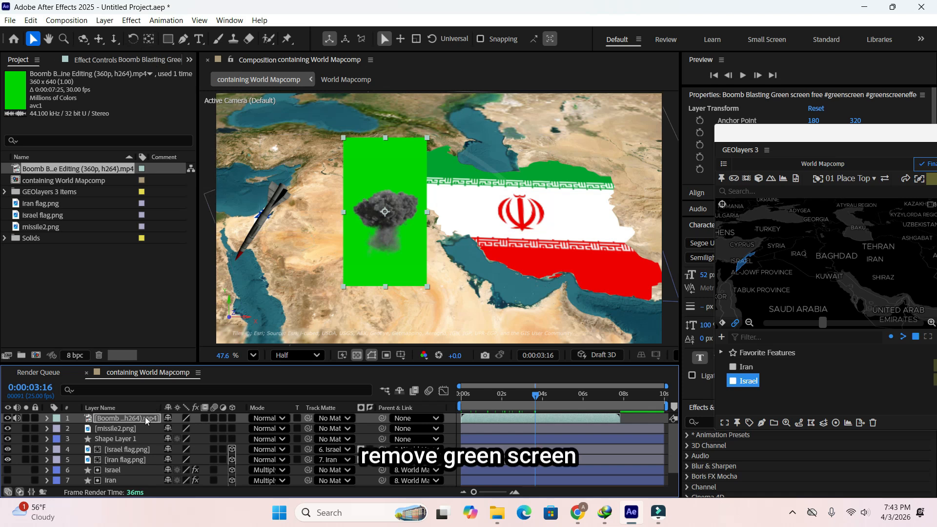
Apply the Keylight (1.2) effect to the blast layer and sample its green background as the Screen Colour.
click(106, 20)
mouse_move(130, 26)
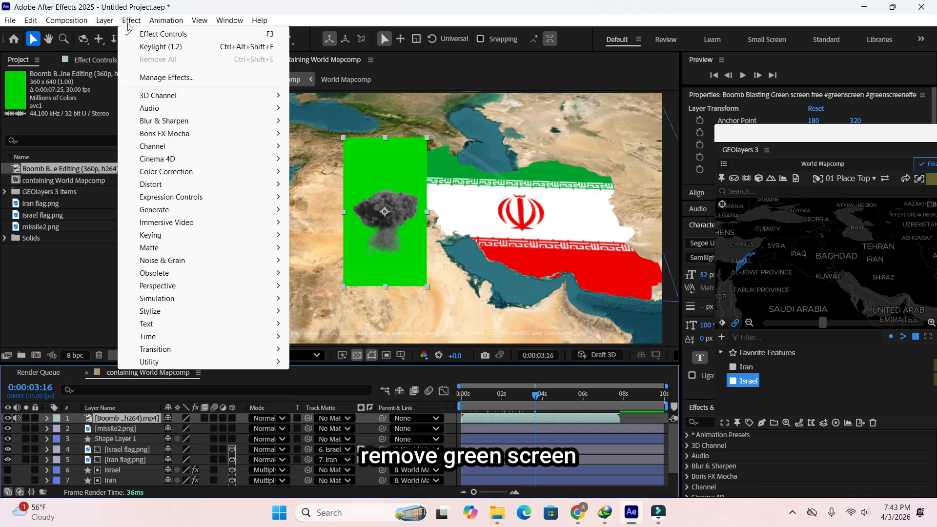
mouse_move(179, 239)
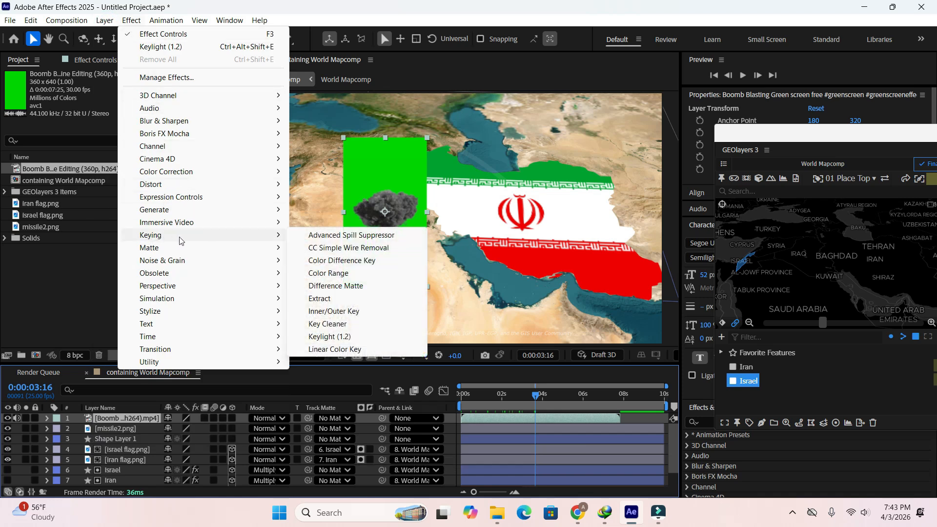
click(330, 338)
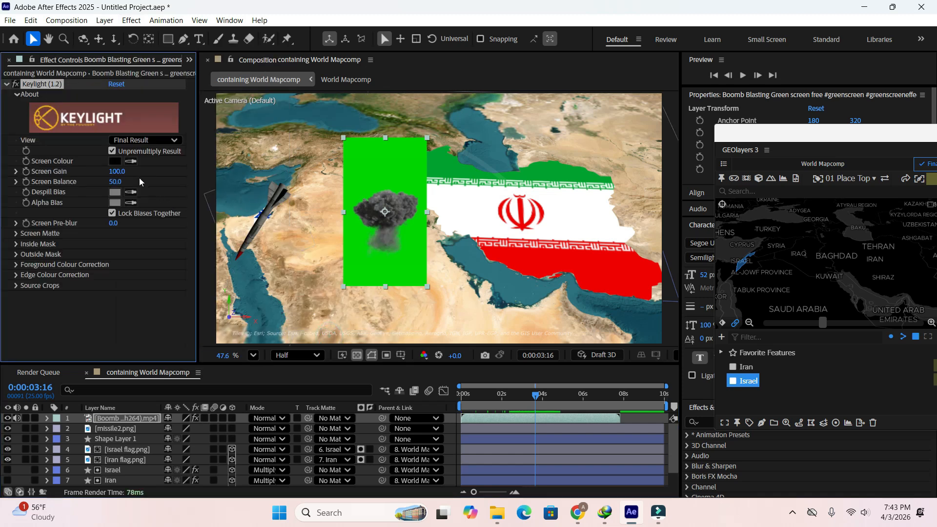
click(131, 161)
click(361, 176)
key(alt+space)
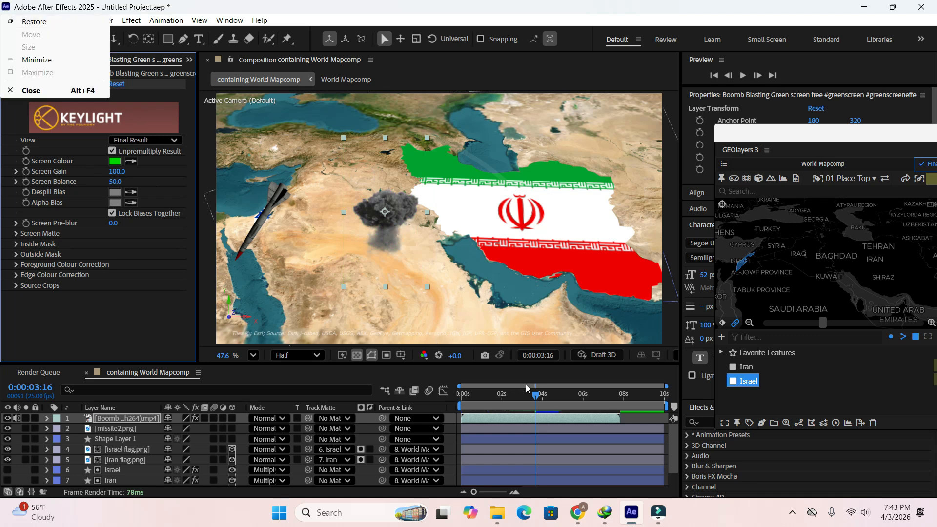
Position the explosion over Israel and delay the blast layer to start at about 1.6 seconds, matching the missile's arrival.
click(537, 404)
drag(536, 404, 485, 398)
click(376, 242)
drag(376, 242, 264, 215)
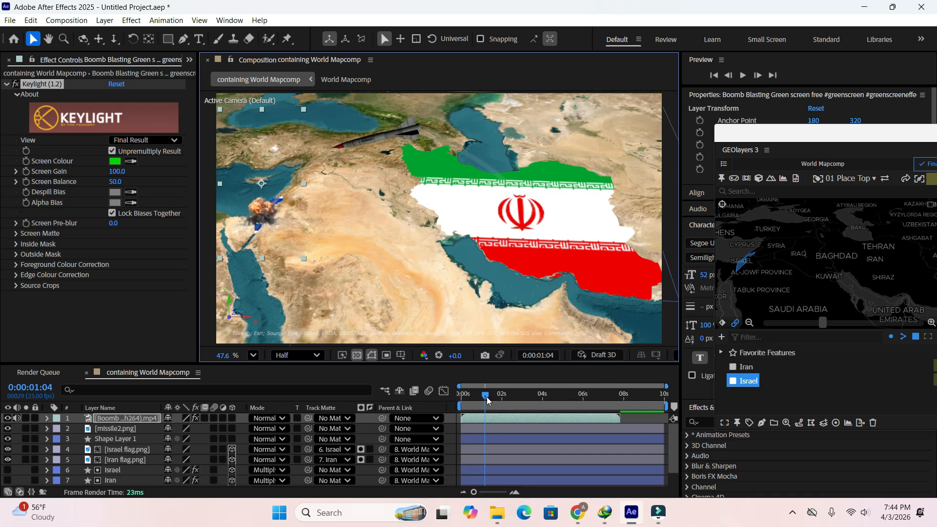
mouse_move(493, 417)
mouse_down()
mouse_move(520, 419)
mouse_move(491, 398)
mouse_move(511, 417)
mouse_up()
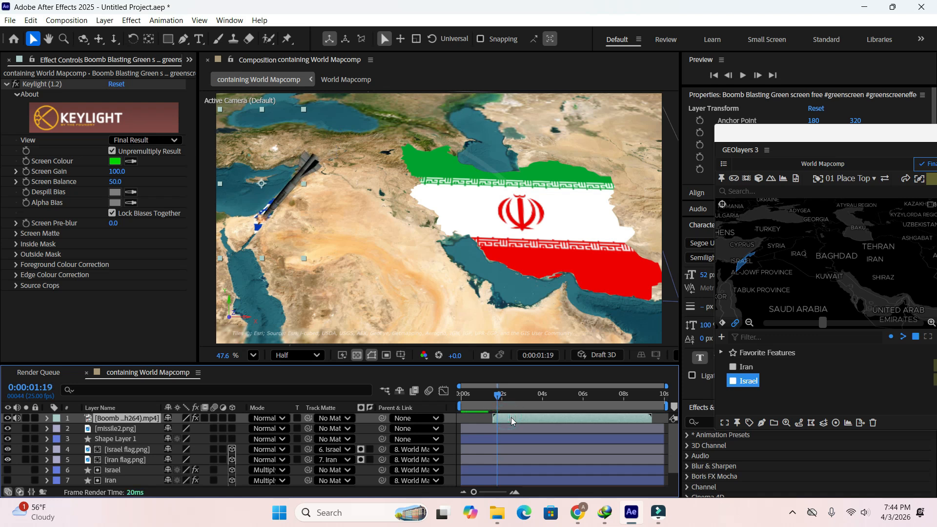
drag(498, 397, 503, 398)
Play the composition from the start to check the blast's timing against the missile's impact.
click(714, 75)
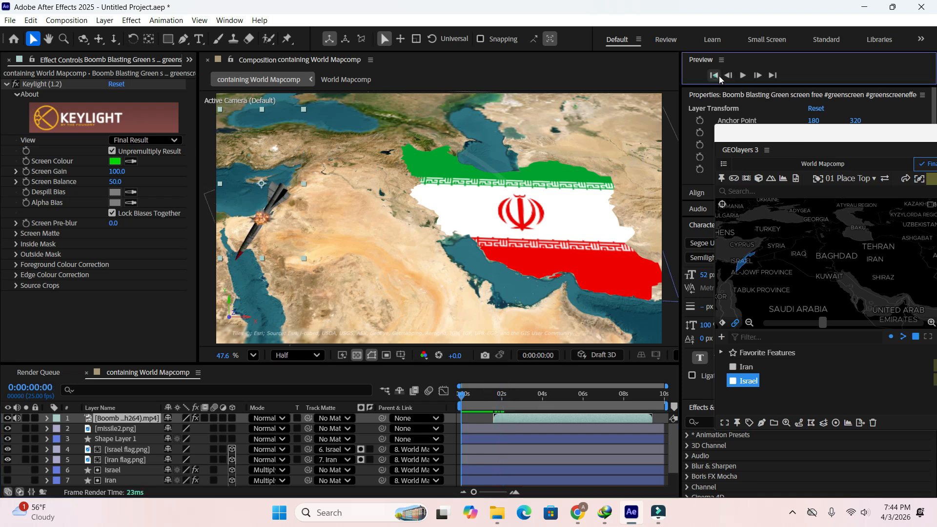
click(738, 77)
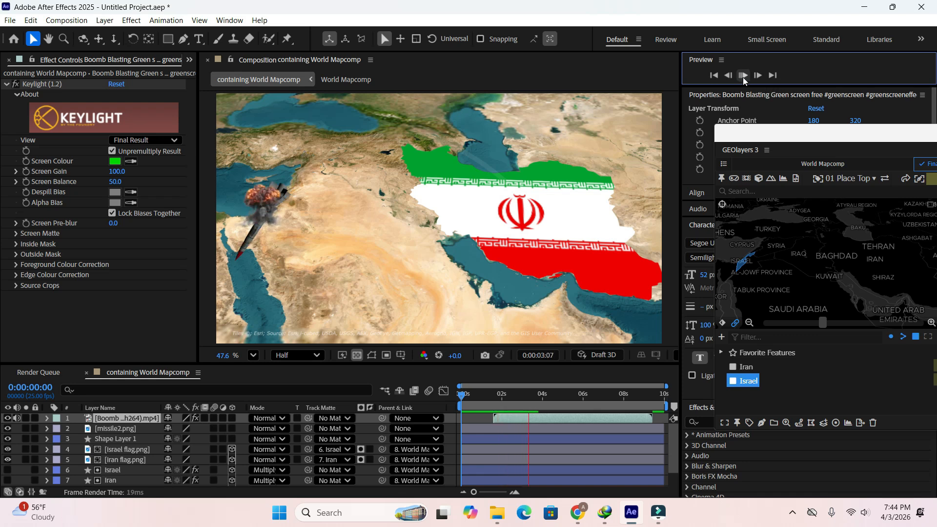
click(742, 75)
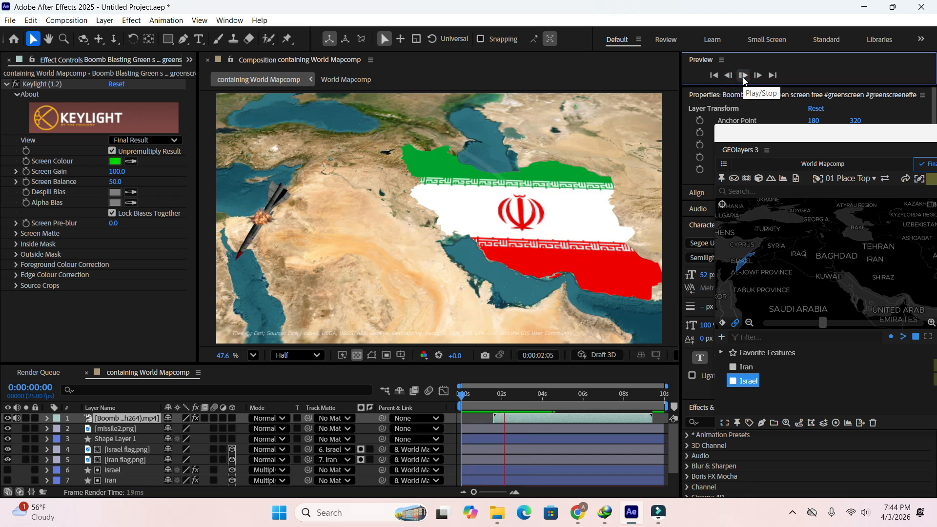
click(742, 75)
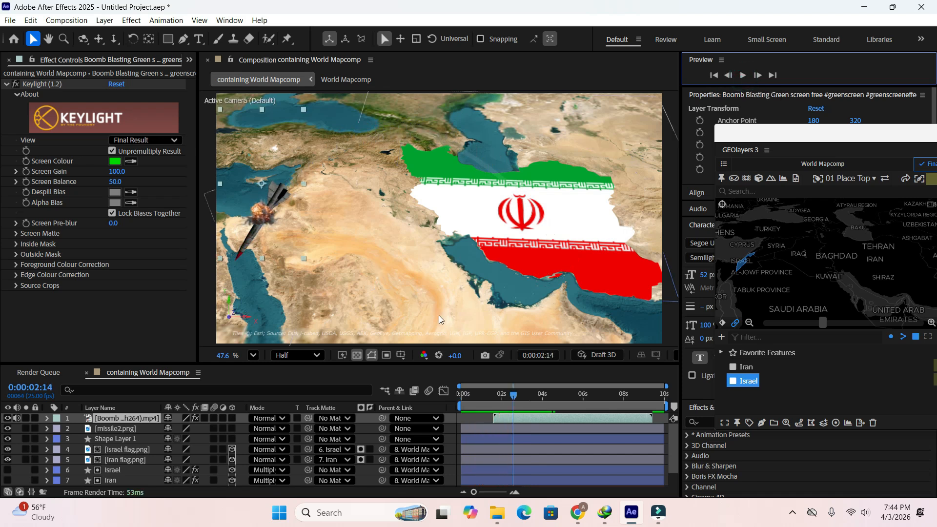
click(741, 76)
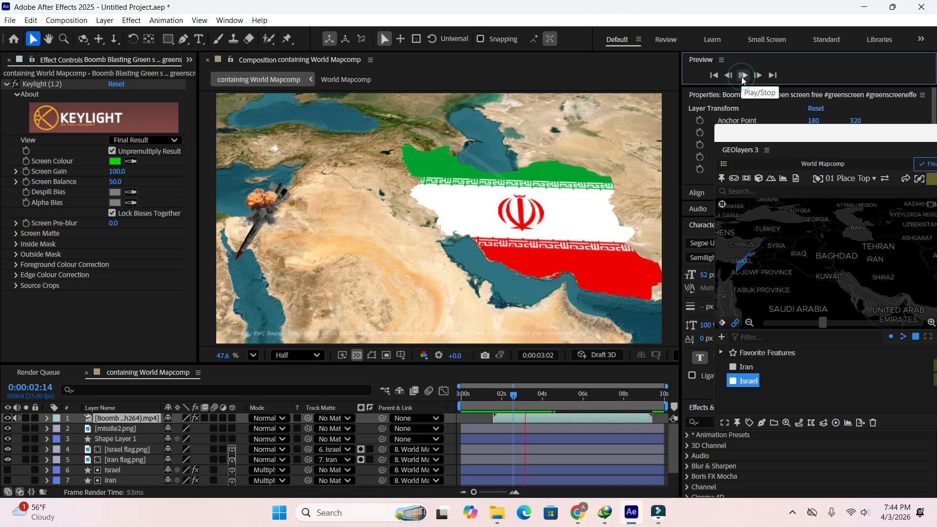
Add a 100% opacity keyframe to the missile layer at 0:00:01:19, just before its impact on Israel.
click(742, 76)
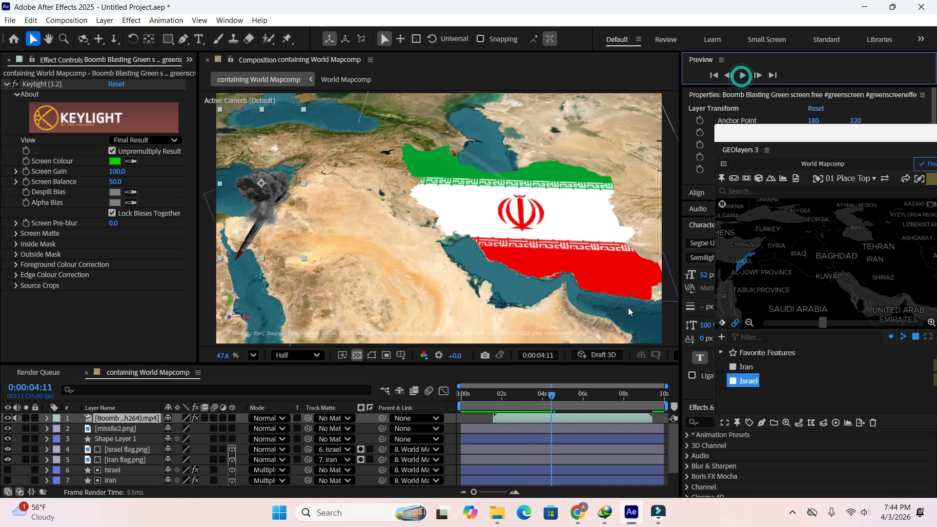
drag(552, 397, 497, 405)
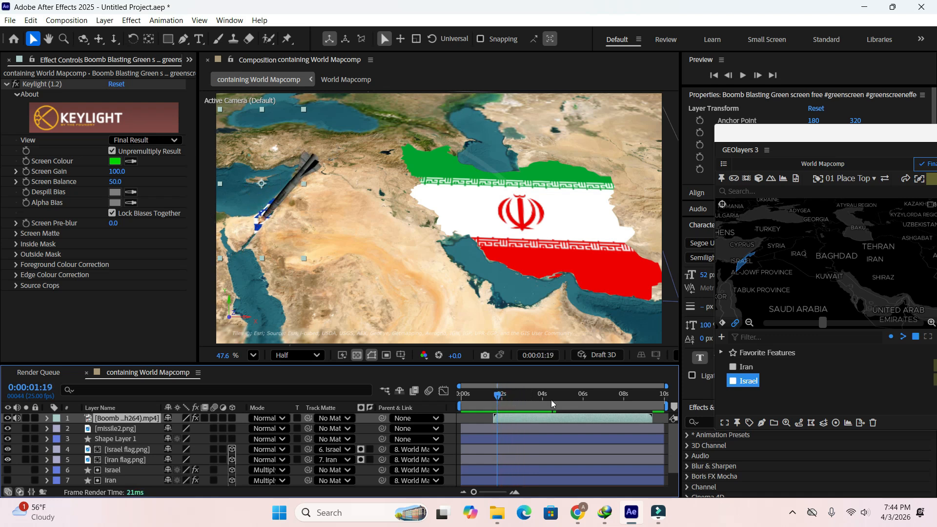
click(143, 430)
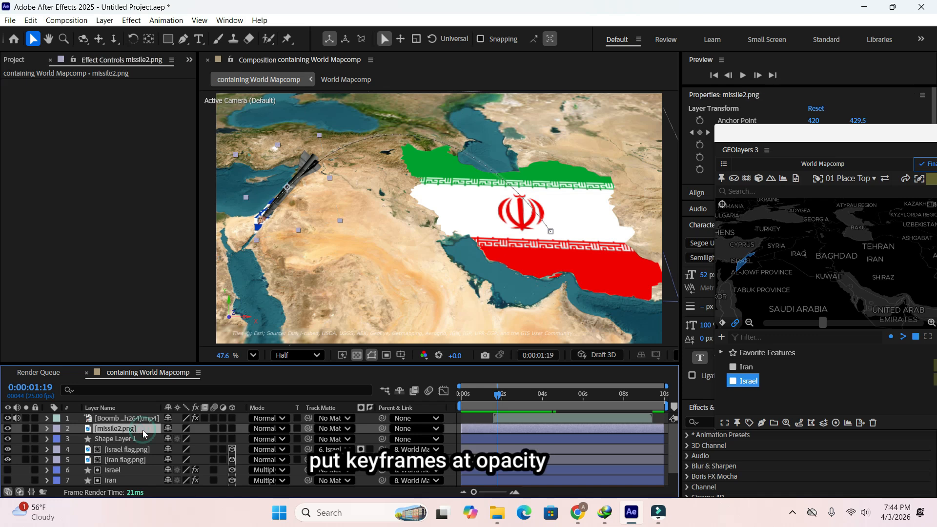
key(t)
click(78, 440)
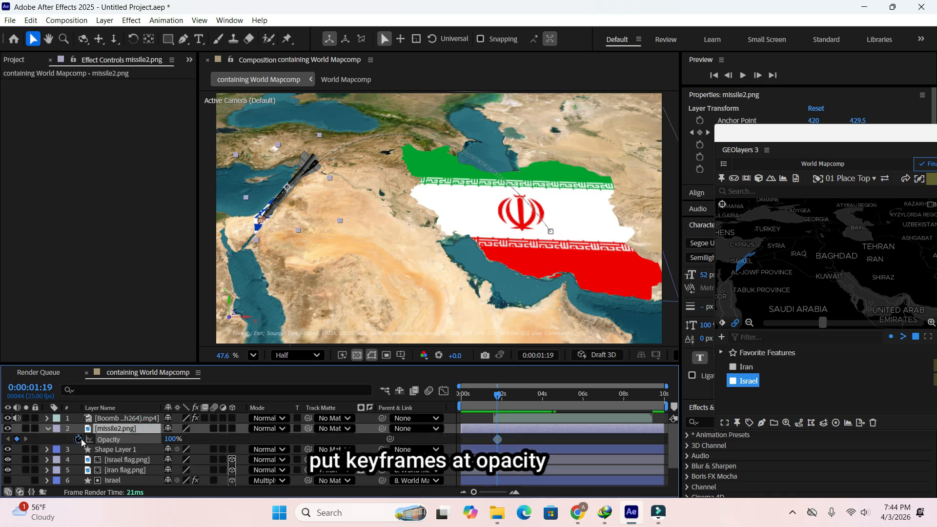
Fade the missile out by lowering its opacity to about zero at 0:00:01:23, and collapse the layer's properties.
drag(501, 401, 502, 401)
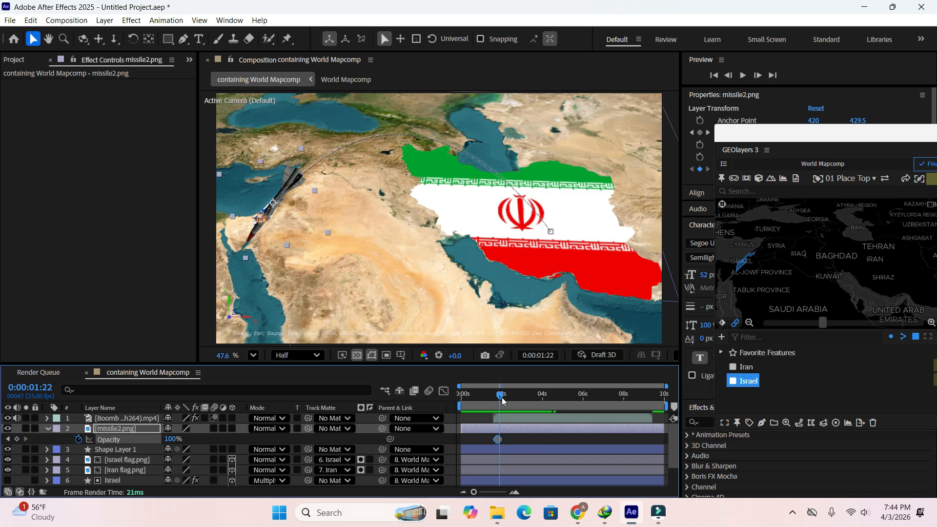
key(Page_Down)
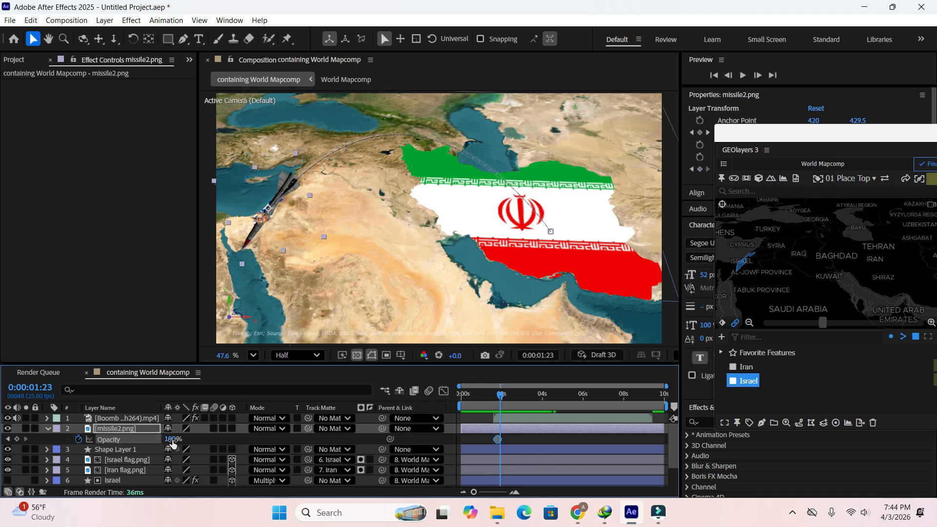
drag(154, 440, 114, 439)
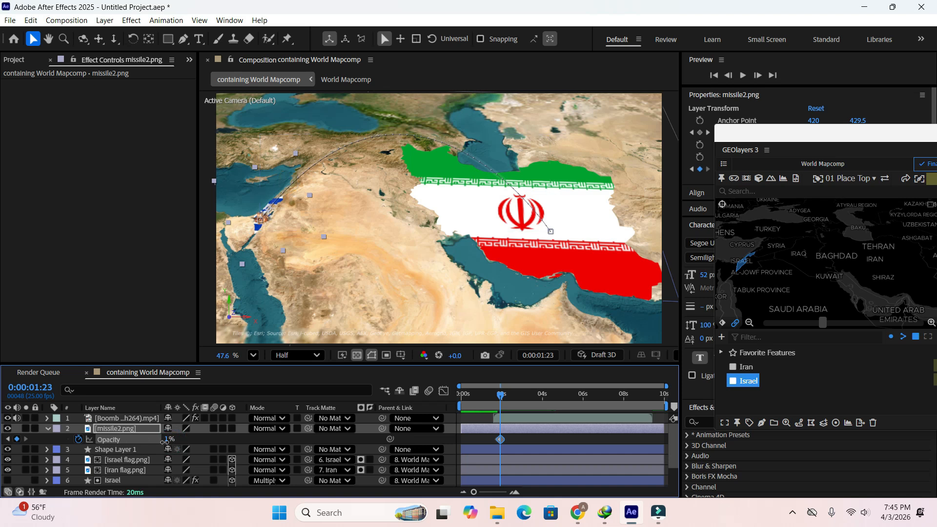
click(48, 429)
click(149, 324)
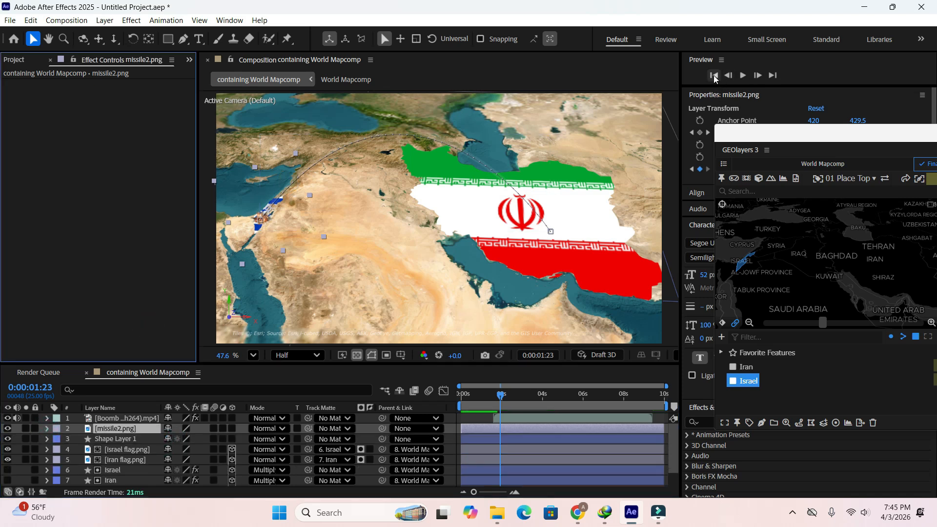
Play the composition repeatedly from the start to check the missile's disappearance against the explosion.
click(744, 76)
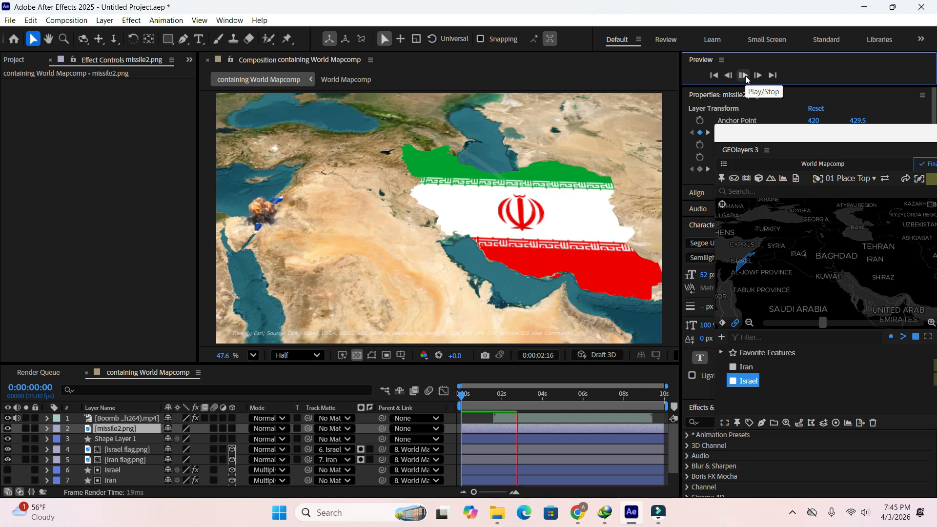
click(716, 75)
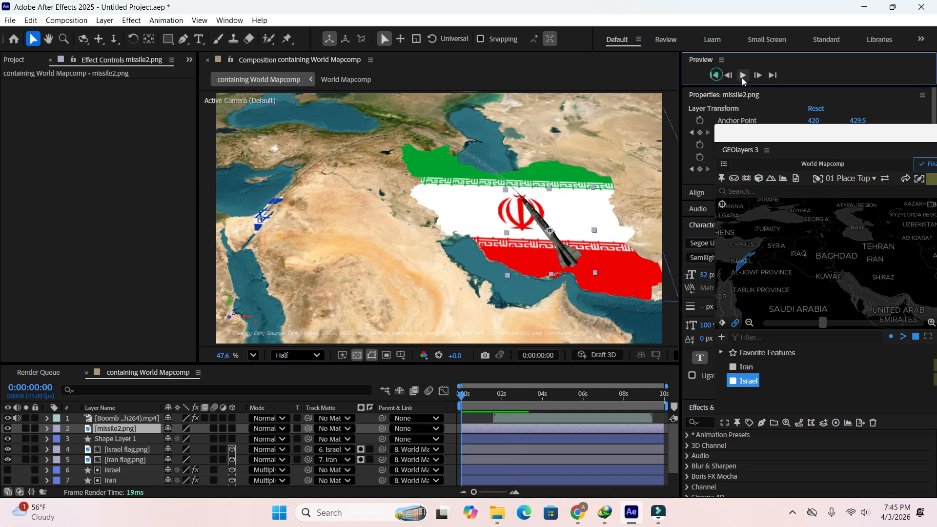
click(743, 76)
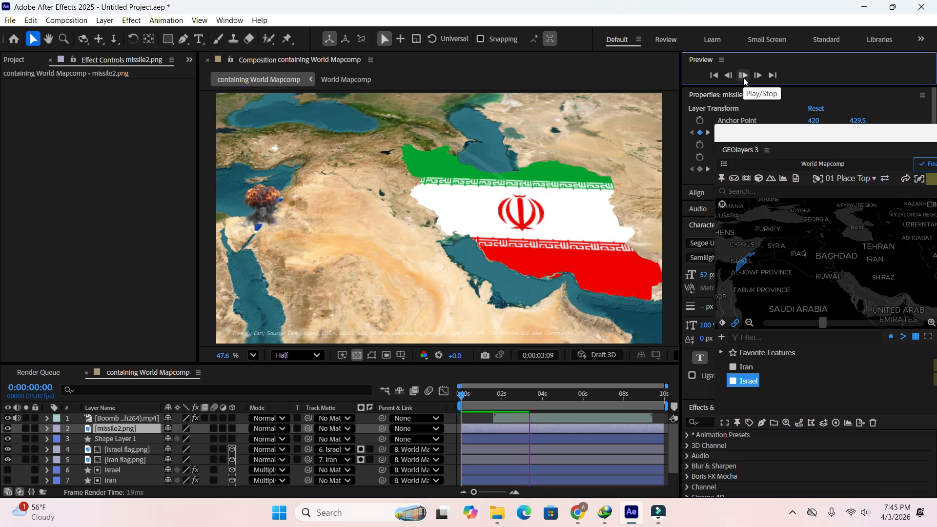
click(743, 77)
click(716, 75)
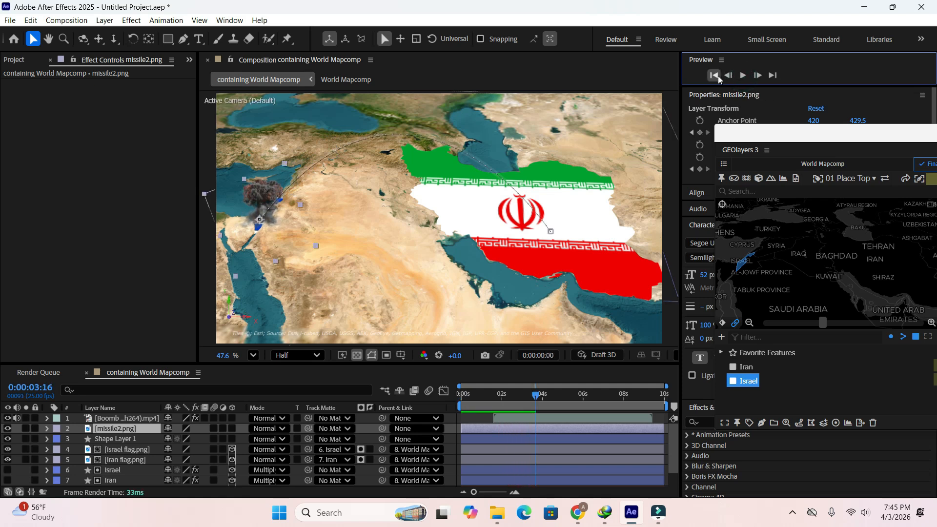
click(743, 77)
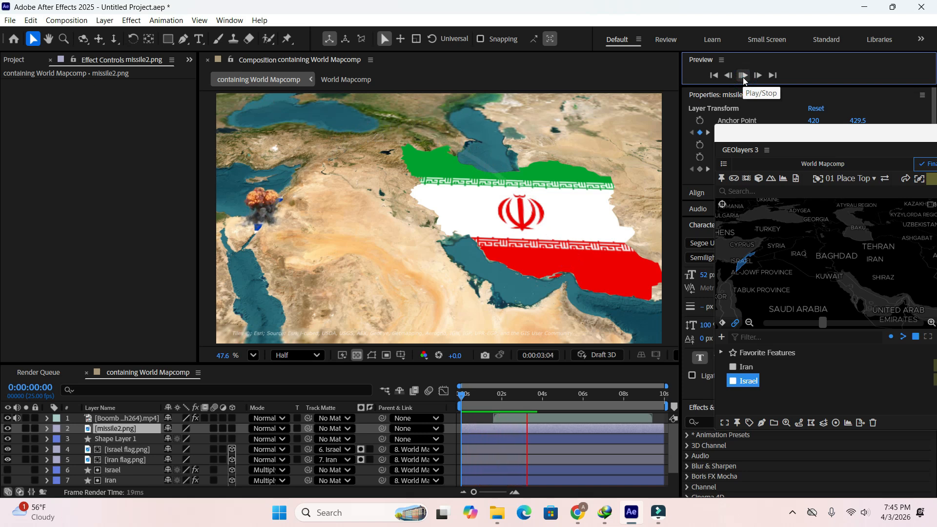
click(743, 78)
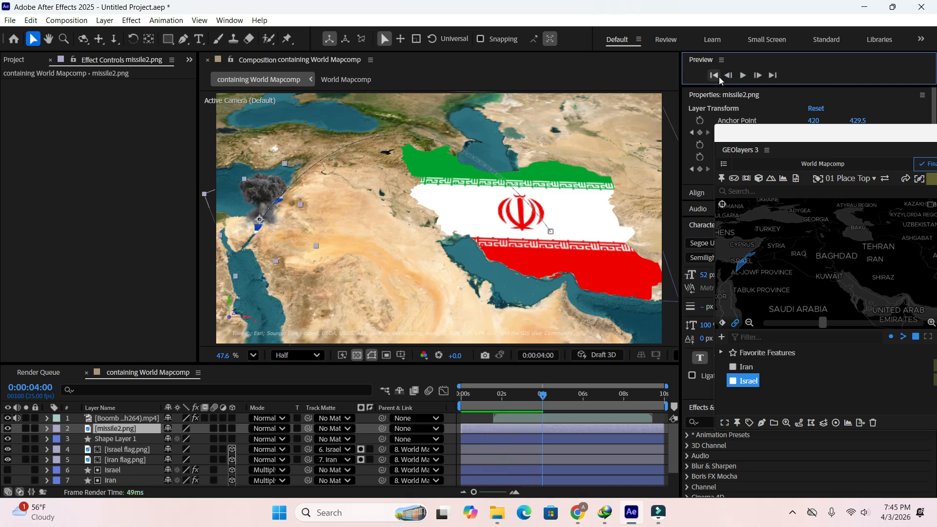
Preview the composition through the smoke's fade-out and shorten the work area to end at about 8.5 seconds.
drag(545, 399, 643, 402)
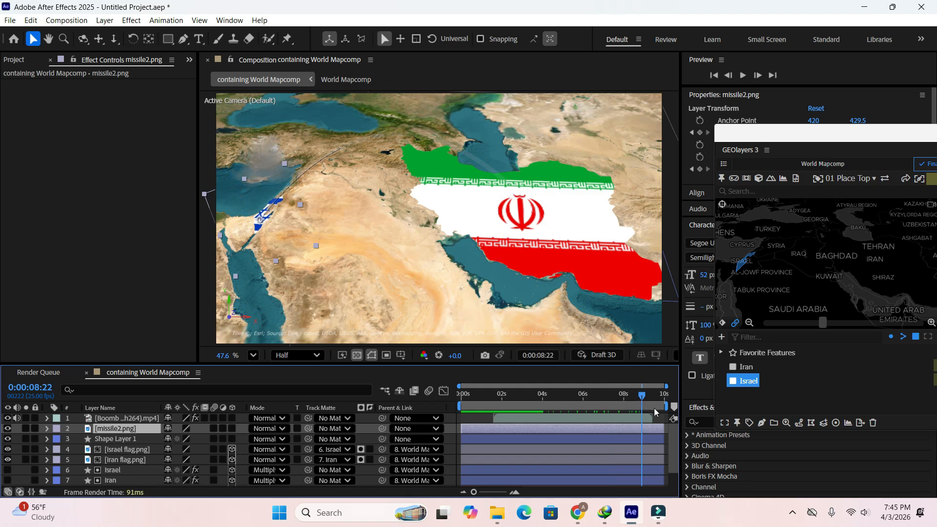
drag(653, 406, 643, 406)
click(742, 75)
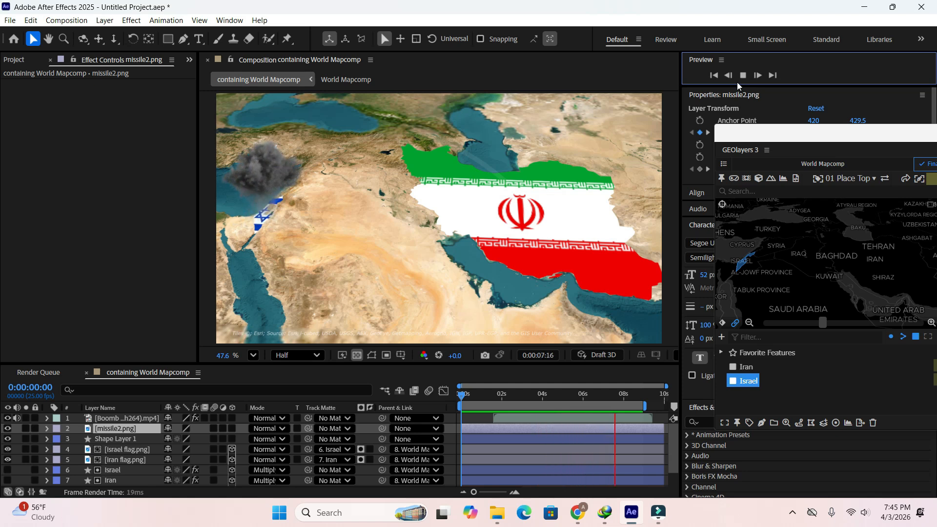
click(741, 76)
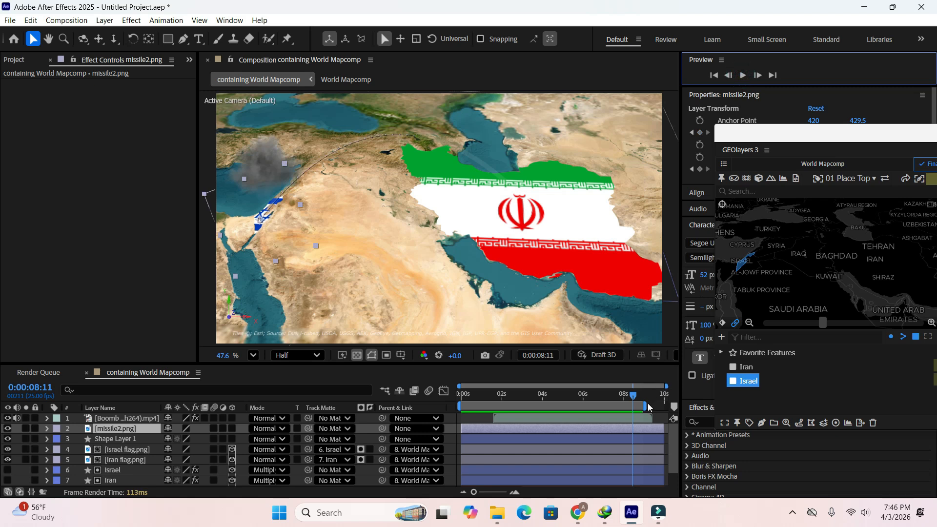
drag(648, 403, 636, 403)
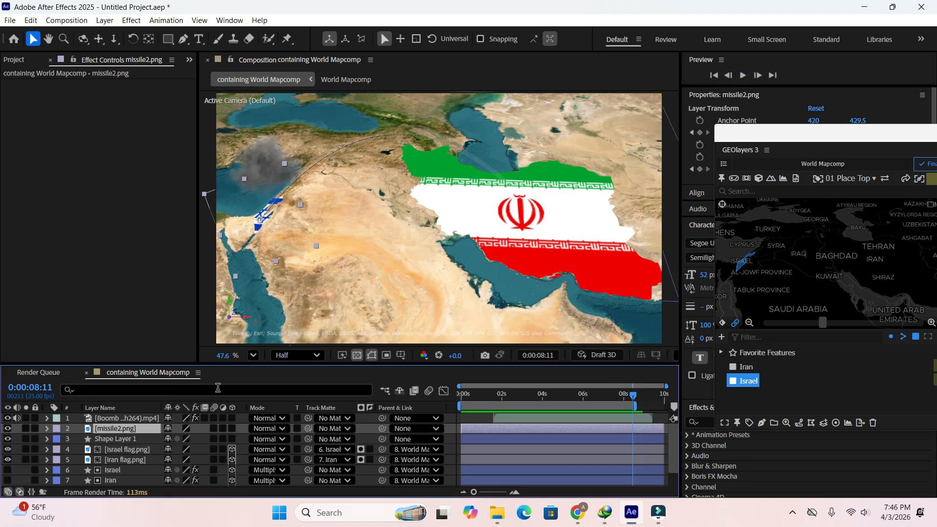
Show the project's list of imported footage and compositions.
click(19, 60)
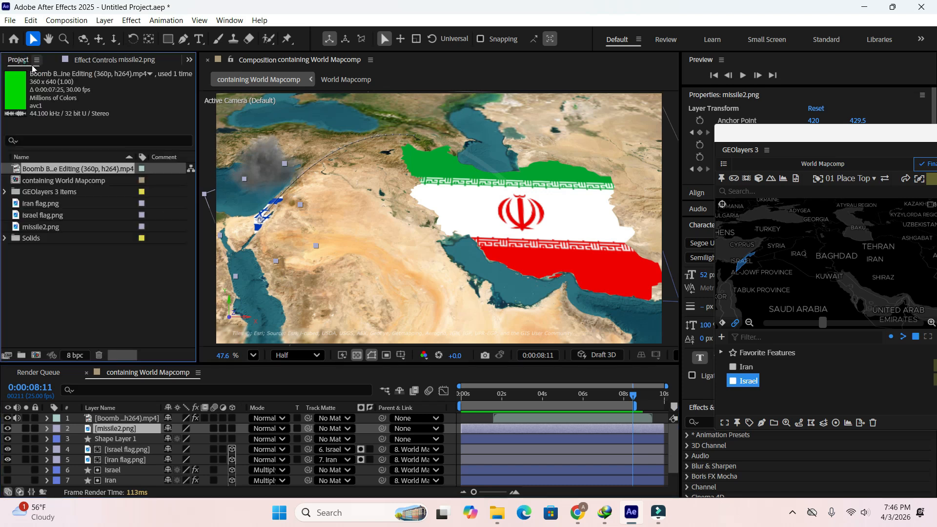